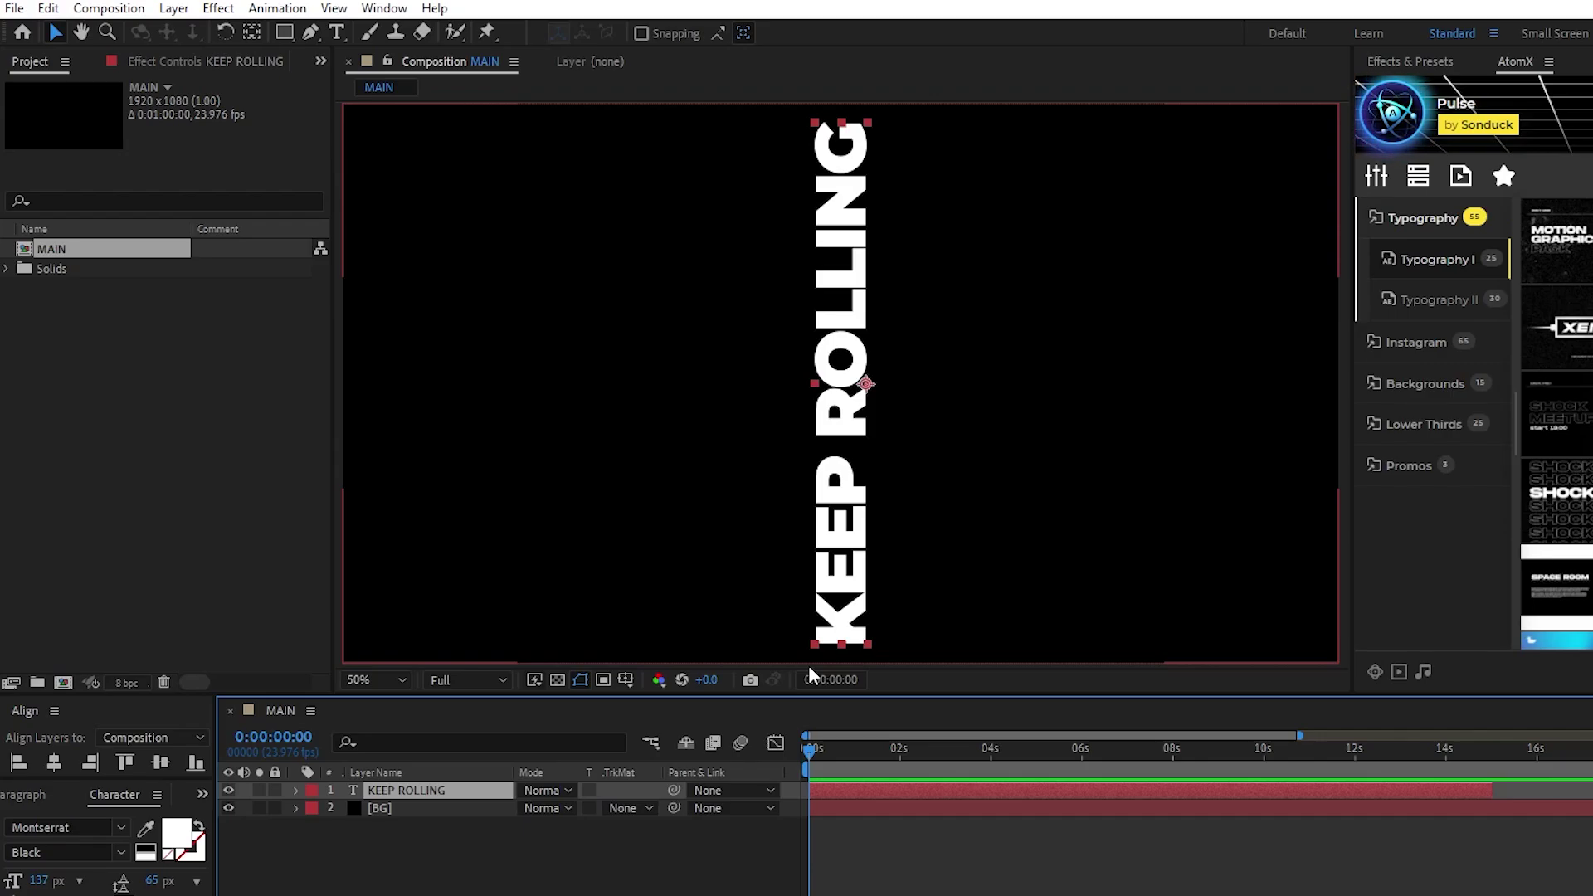
Pre-compose the text and [BG] layers into a new comp named 'Title 1'
{"action": "left_click", "coordinate": [427, 809], "text": "shift"}
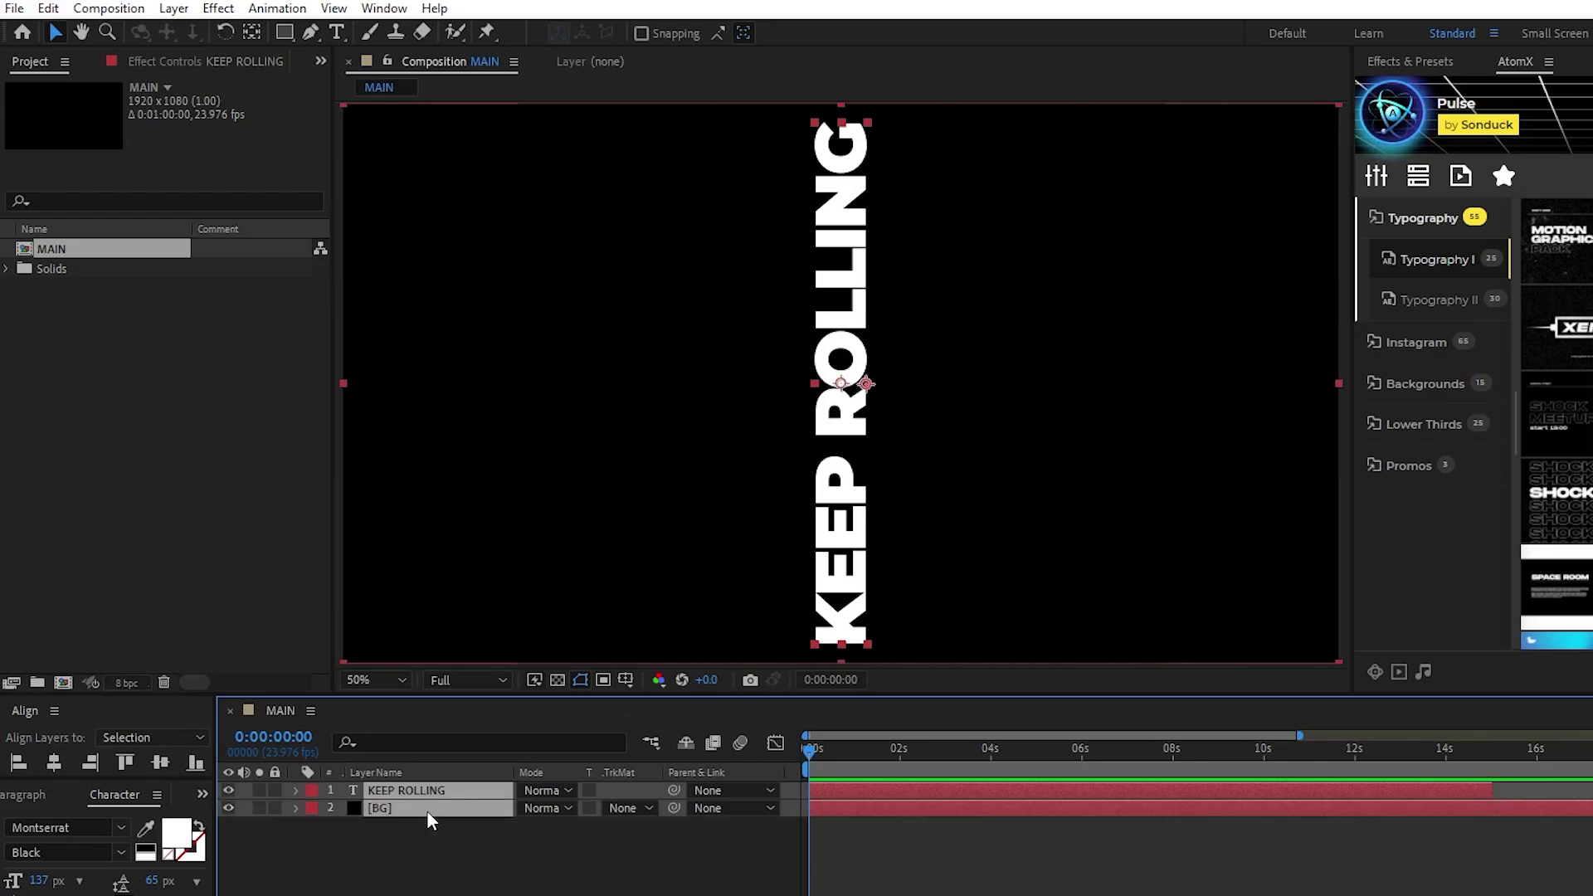
{"action": "right_click", "coordinate": [427, 810]}
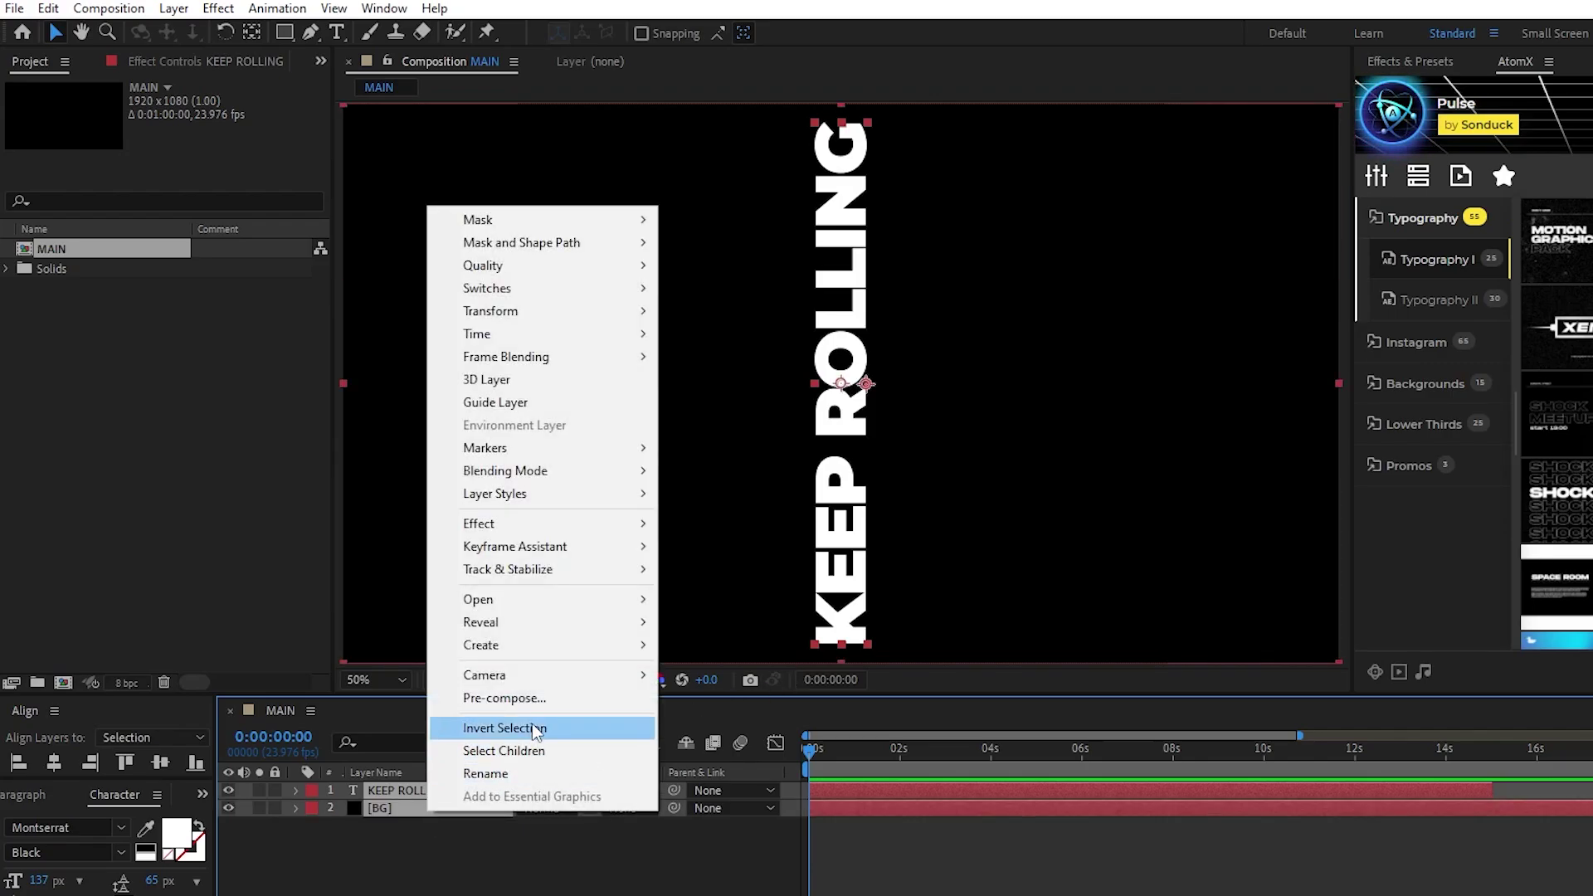
{"action": "left_click", "coordinate": [552, 698]}
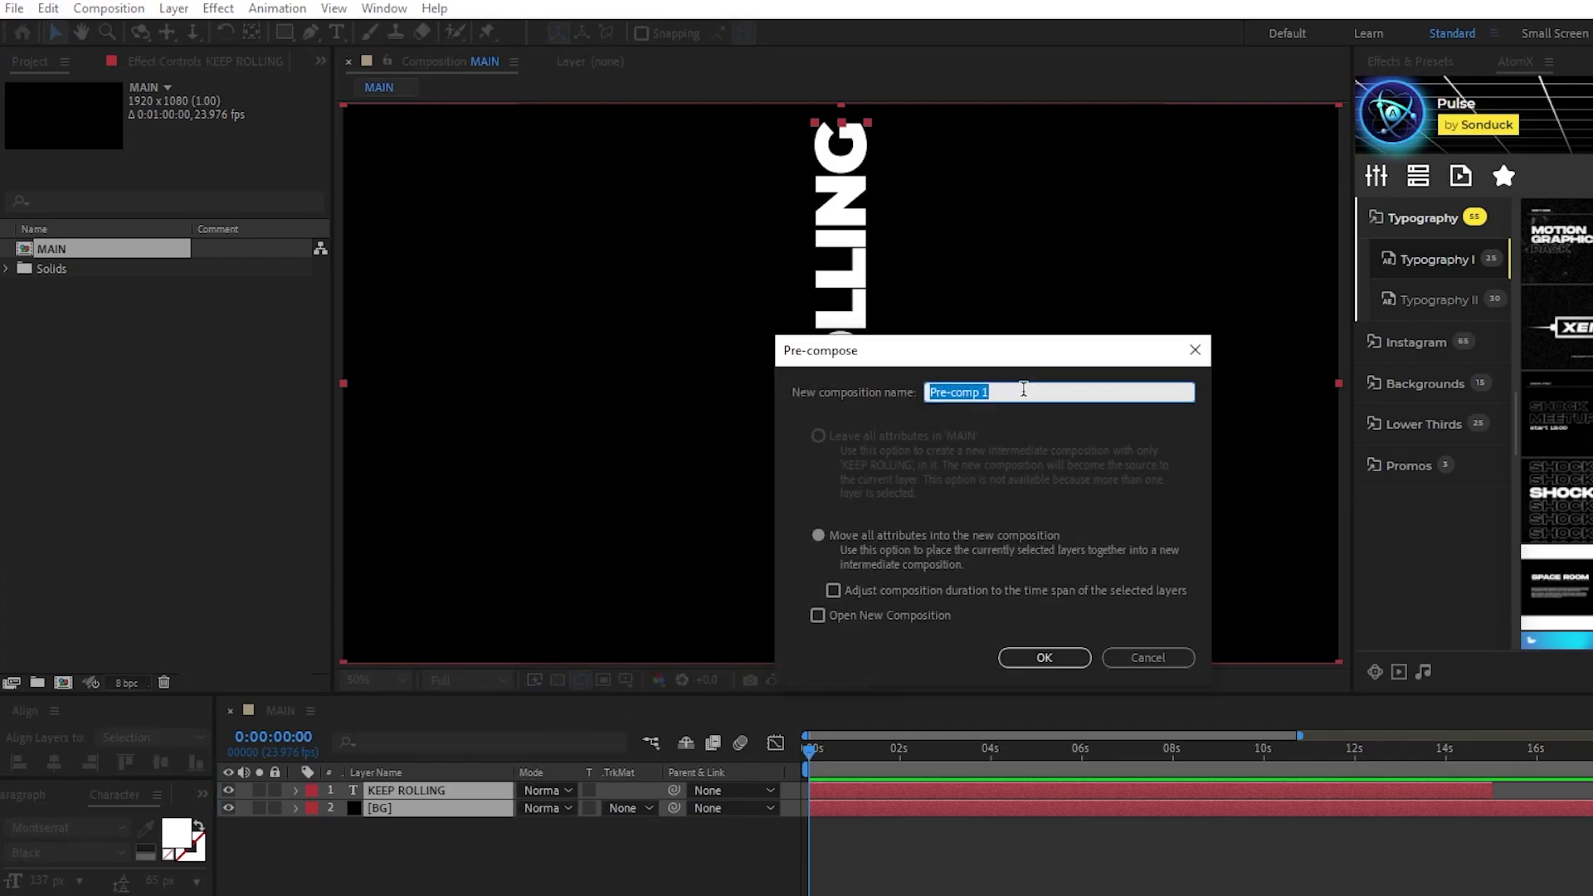
{"action": "type", "text": "Title"}
{"action": "left_click", "coordinate": [916, 525]}
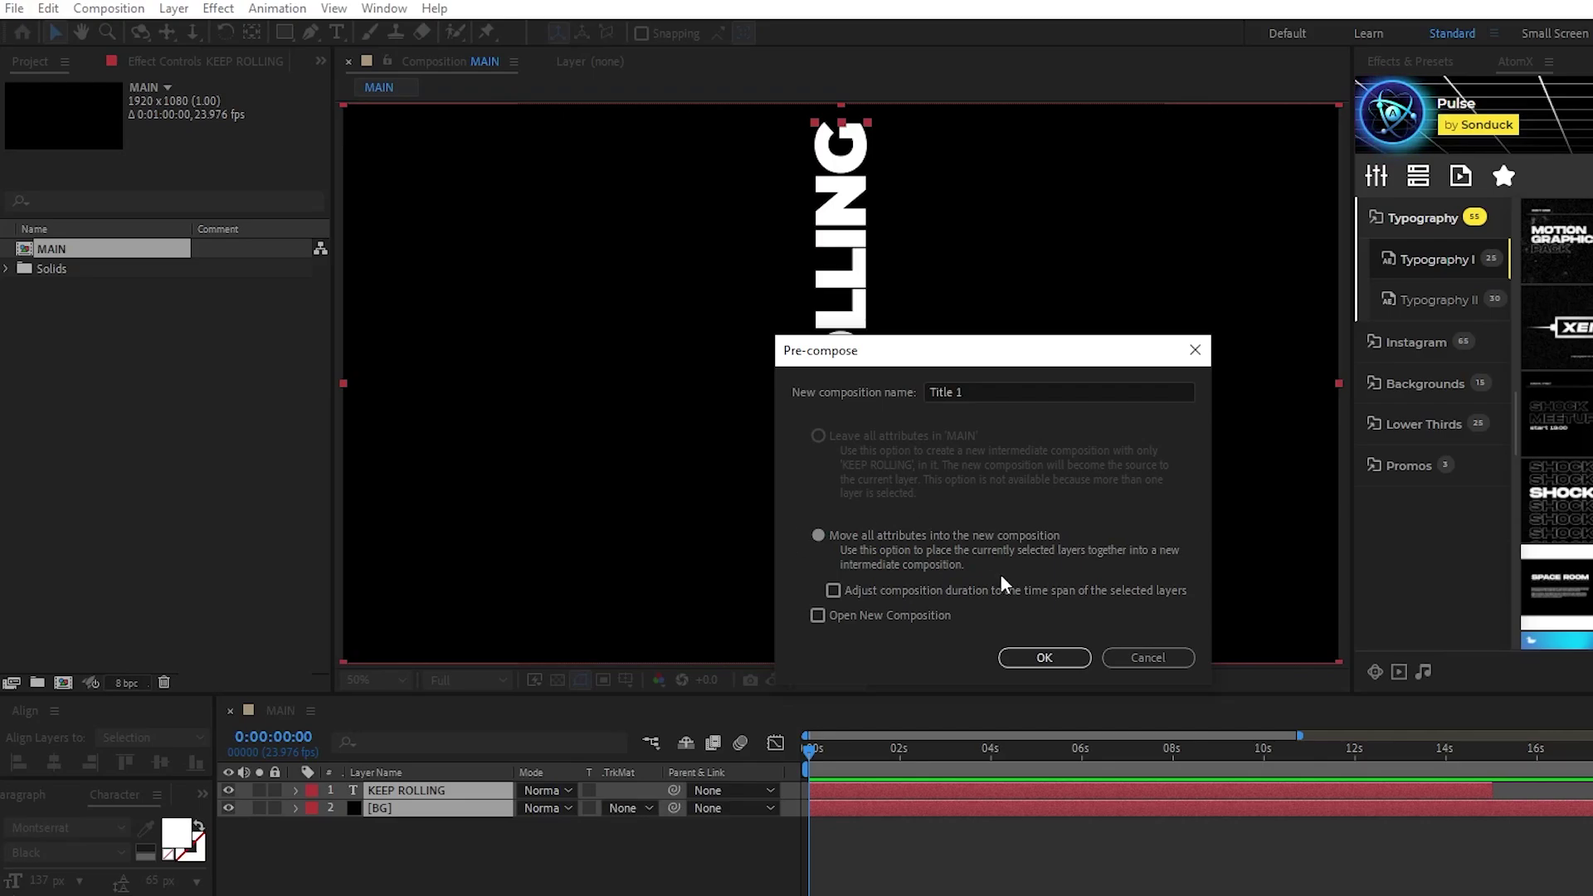
{"action": "left_click", "coordinate": [1059, 659]}
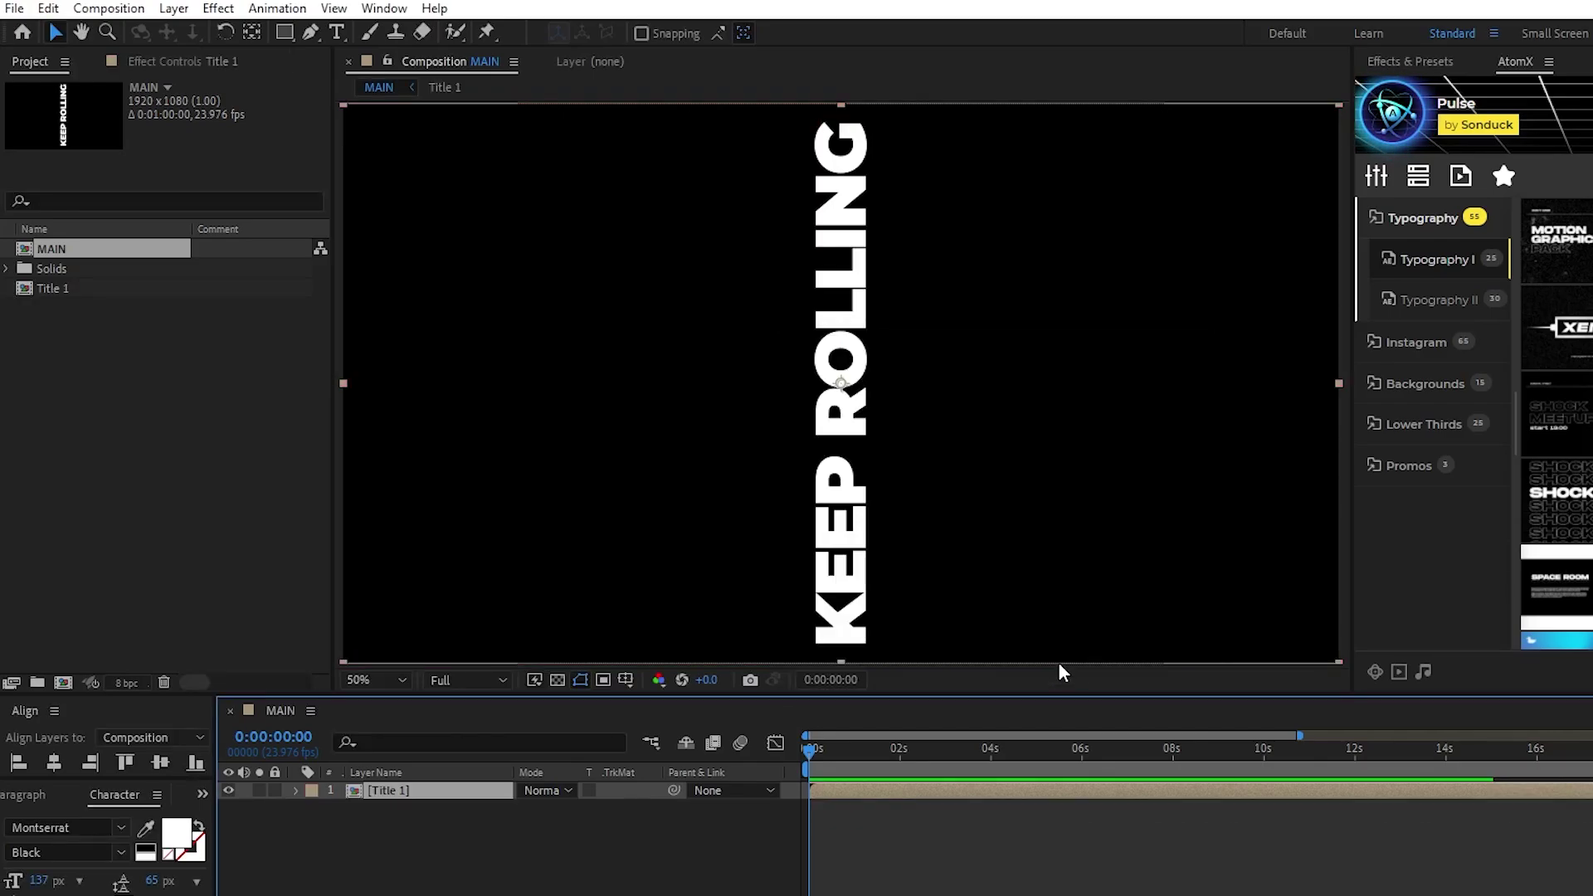
Resize the Title 1 comp to 125 × 1032 px in Composition Settings
{"action": "double_click", "coordinate": [450, 788]}
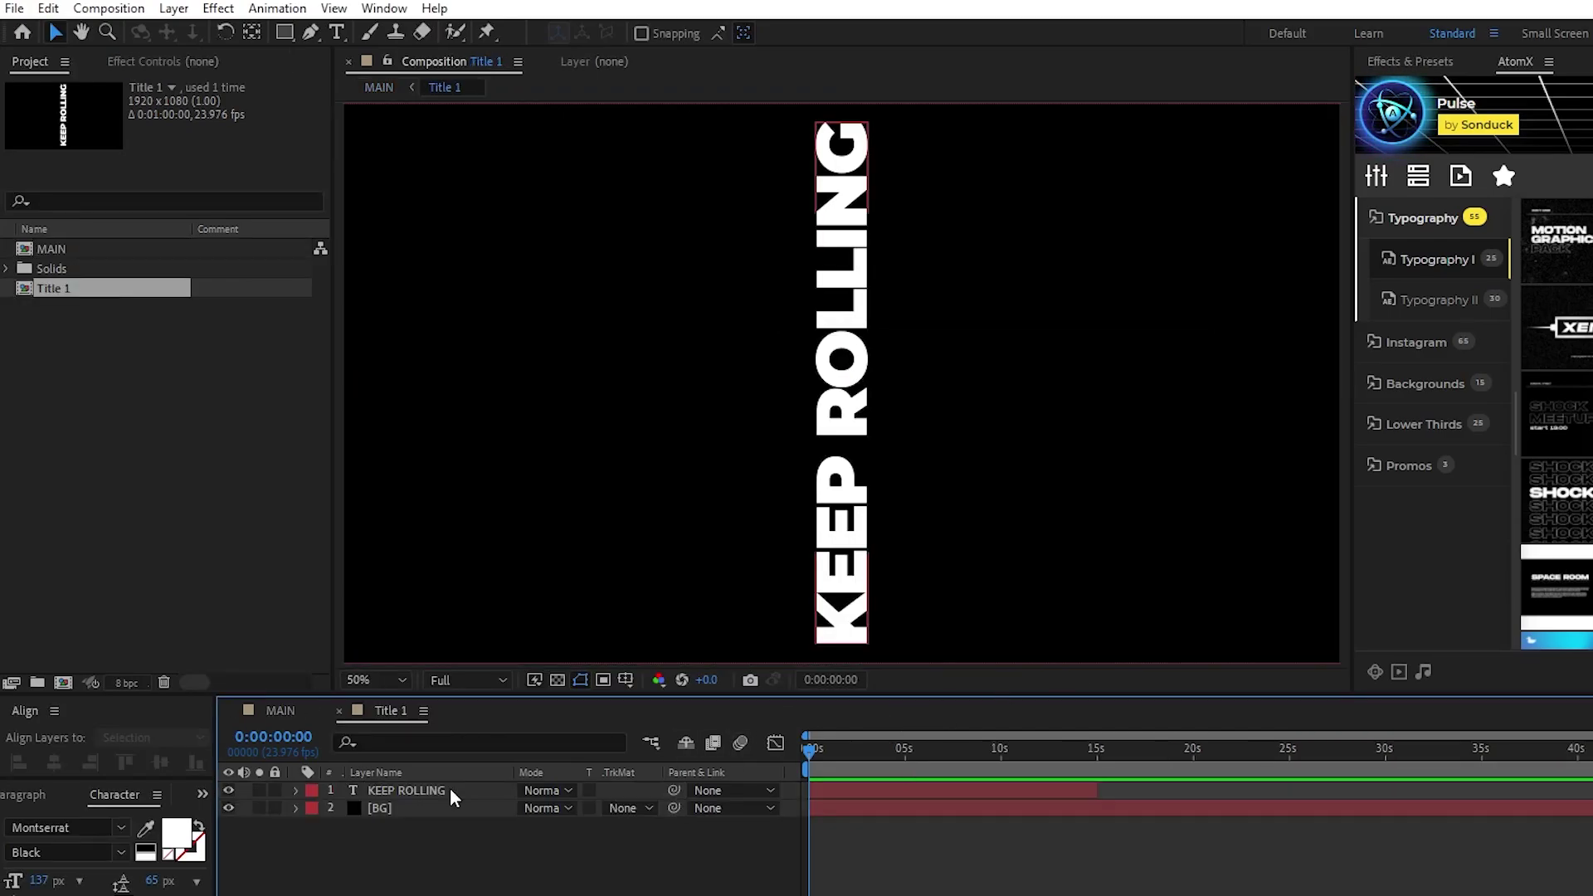
{"action": "left_click", "coordinate": [109, 9]}
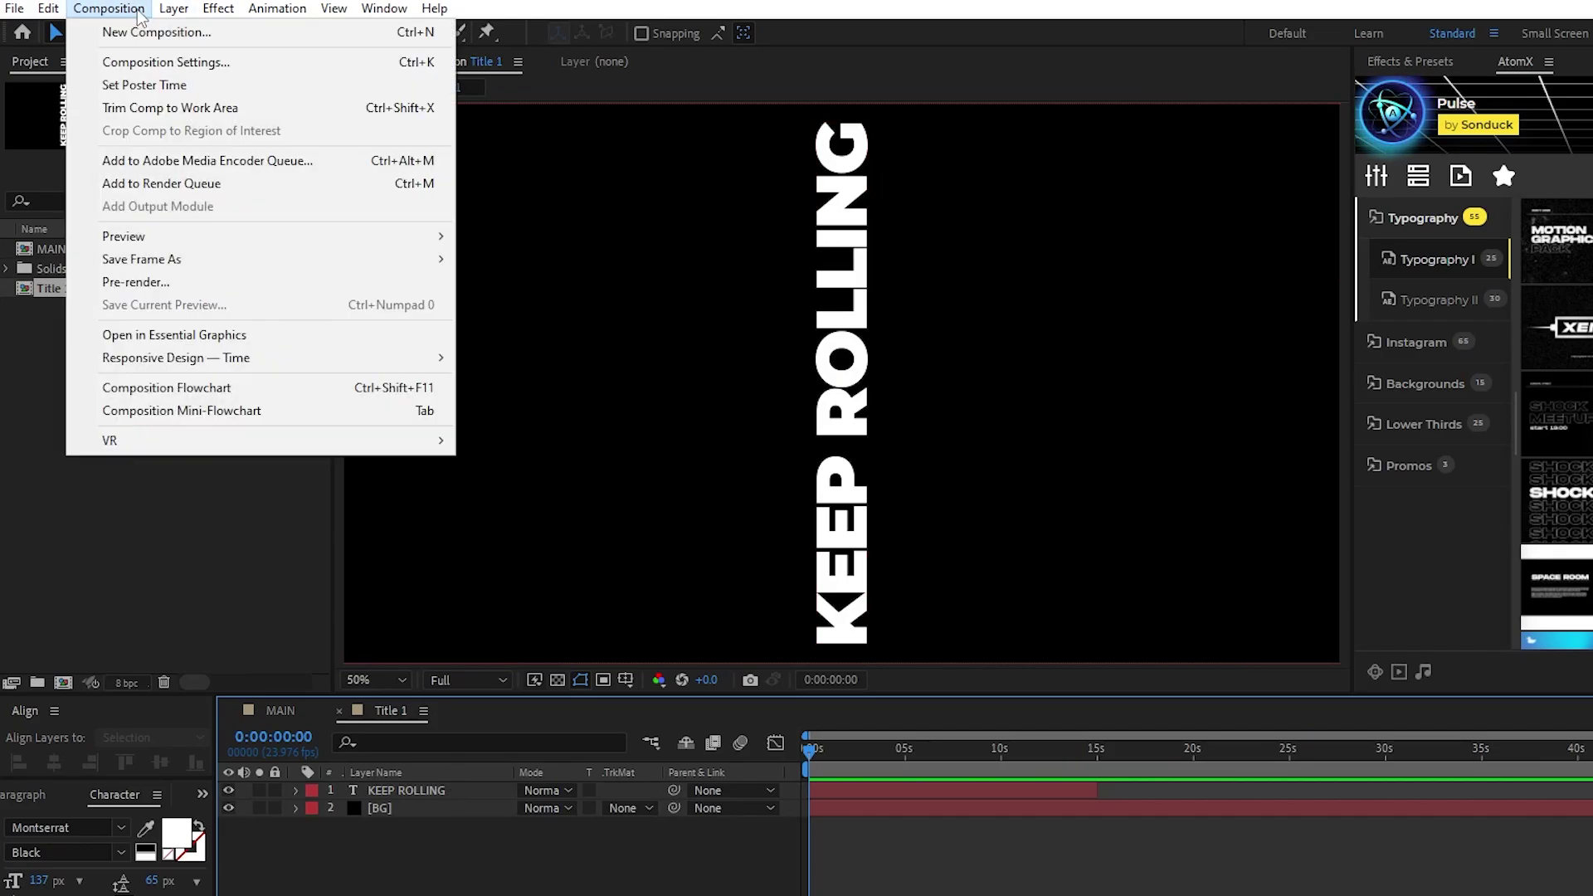
{"action": "left_click", "coordinate": [172, 69]}
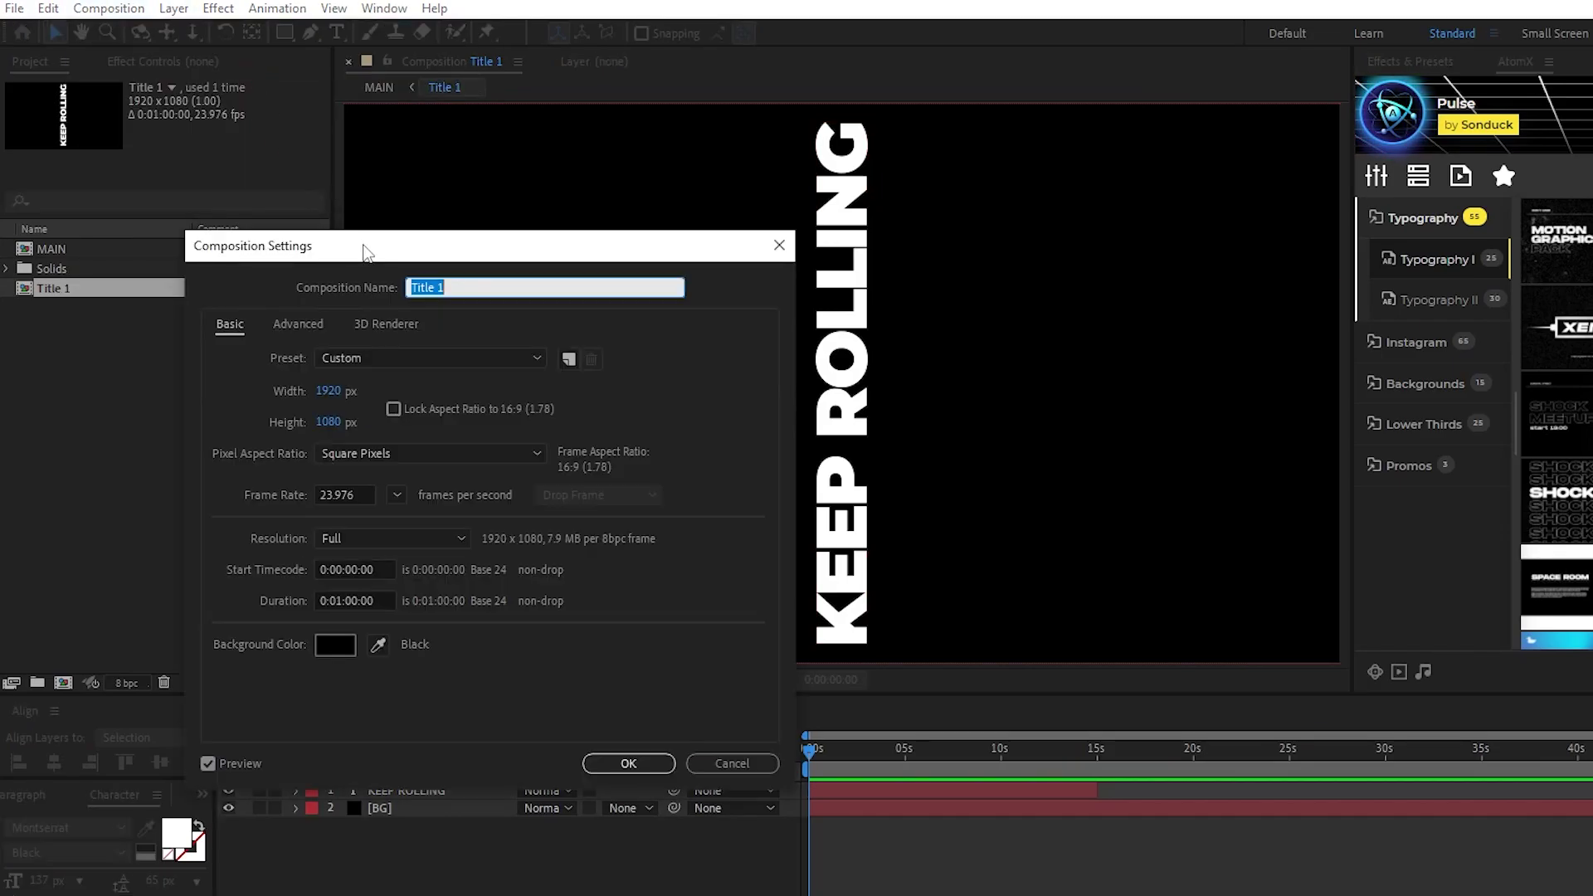
{"action": "left_click", "coordinate": [328, 392]}
{"action": "type", "text": "125"}
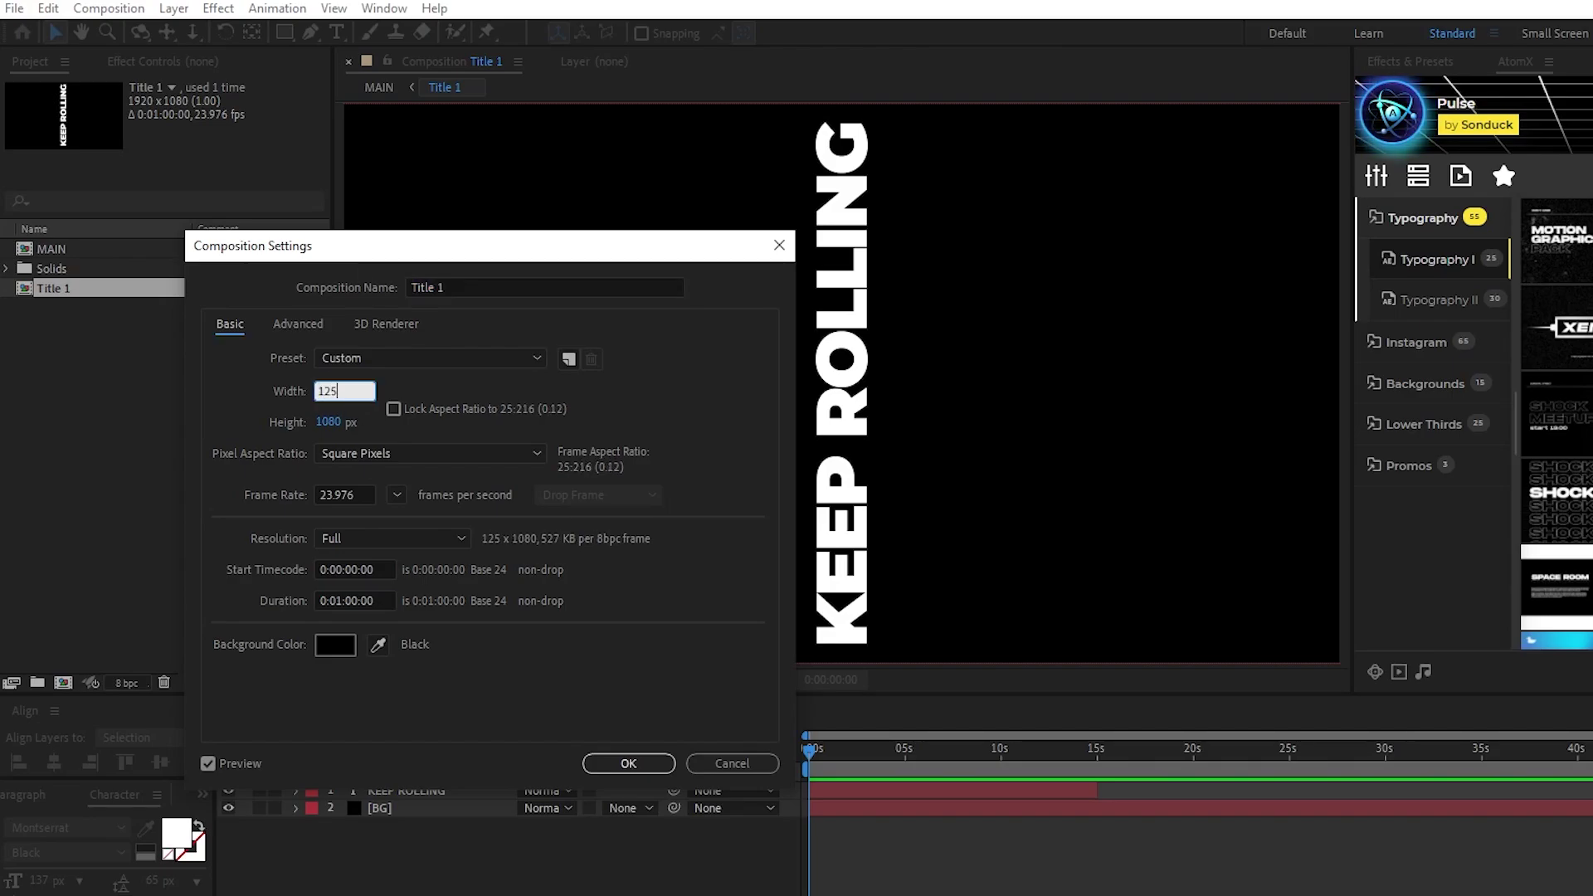
{"action": "left_click", "coordinate": [332, 421]}
{"action": "type", "text": "1032"}
{"action": "left_click_drag", "start_coordinate": [650, 249], "coordinate": [622, 150]}
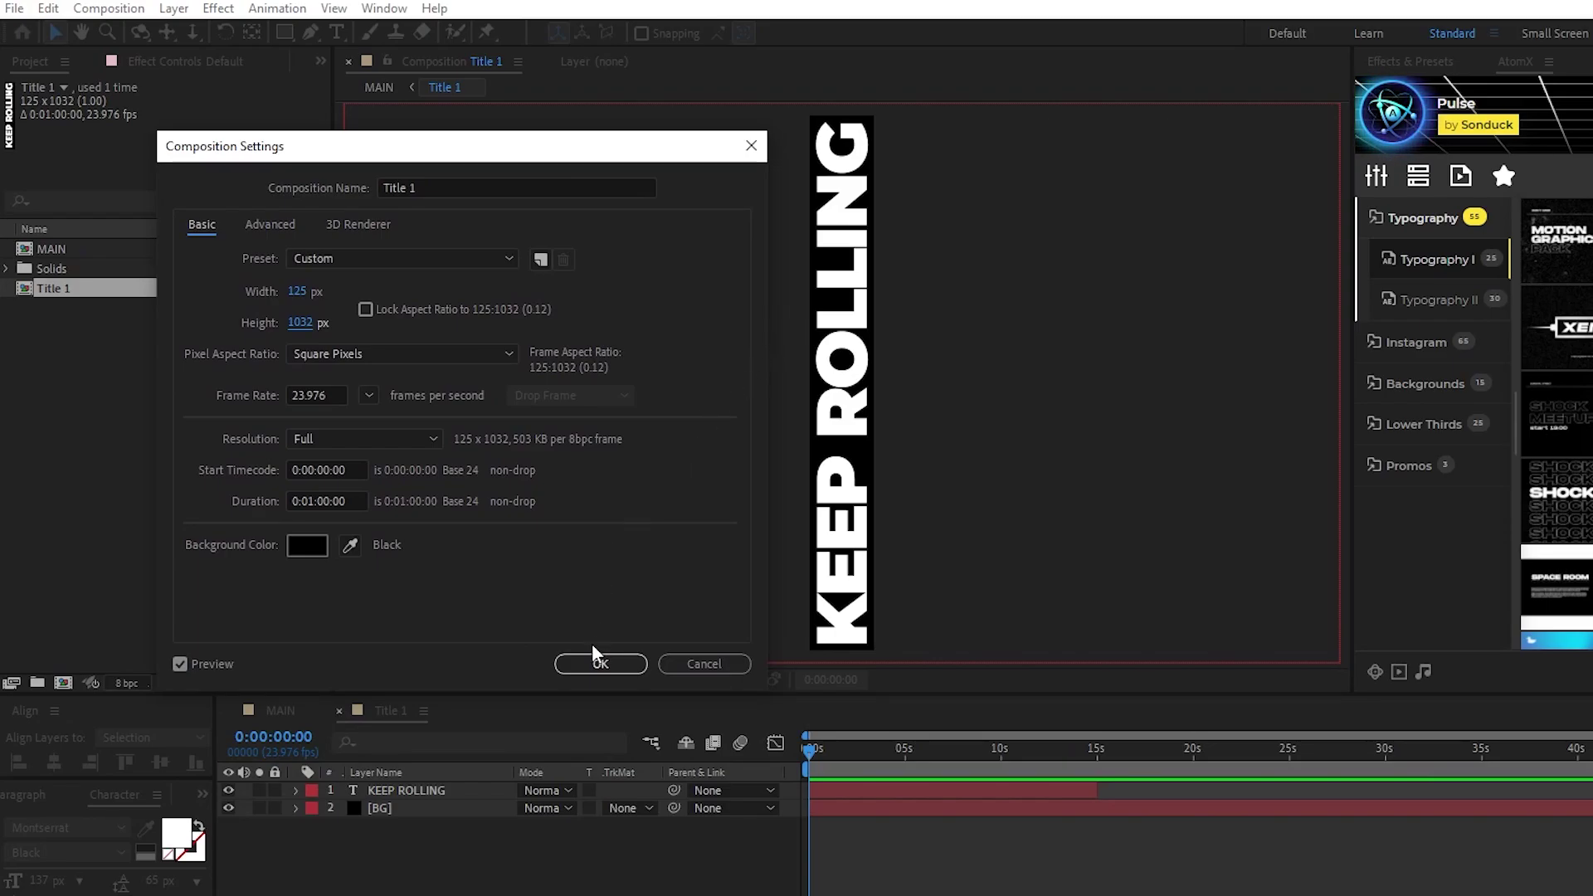
{"action": "left_click", "coordinate": [601, 663]}
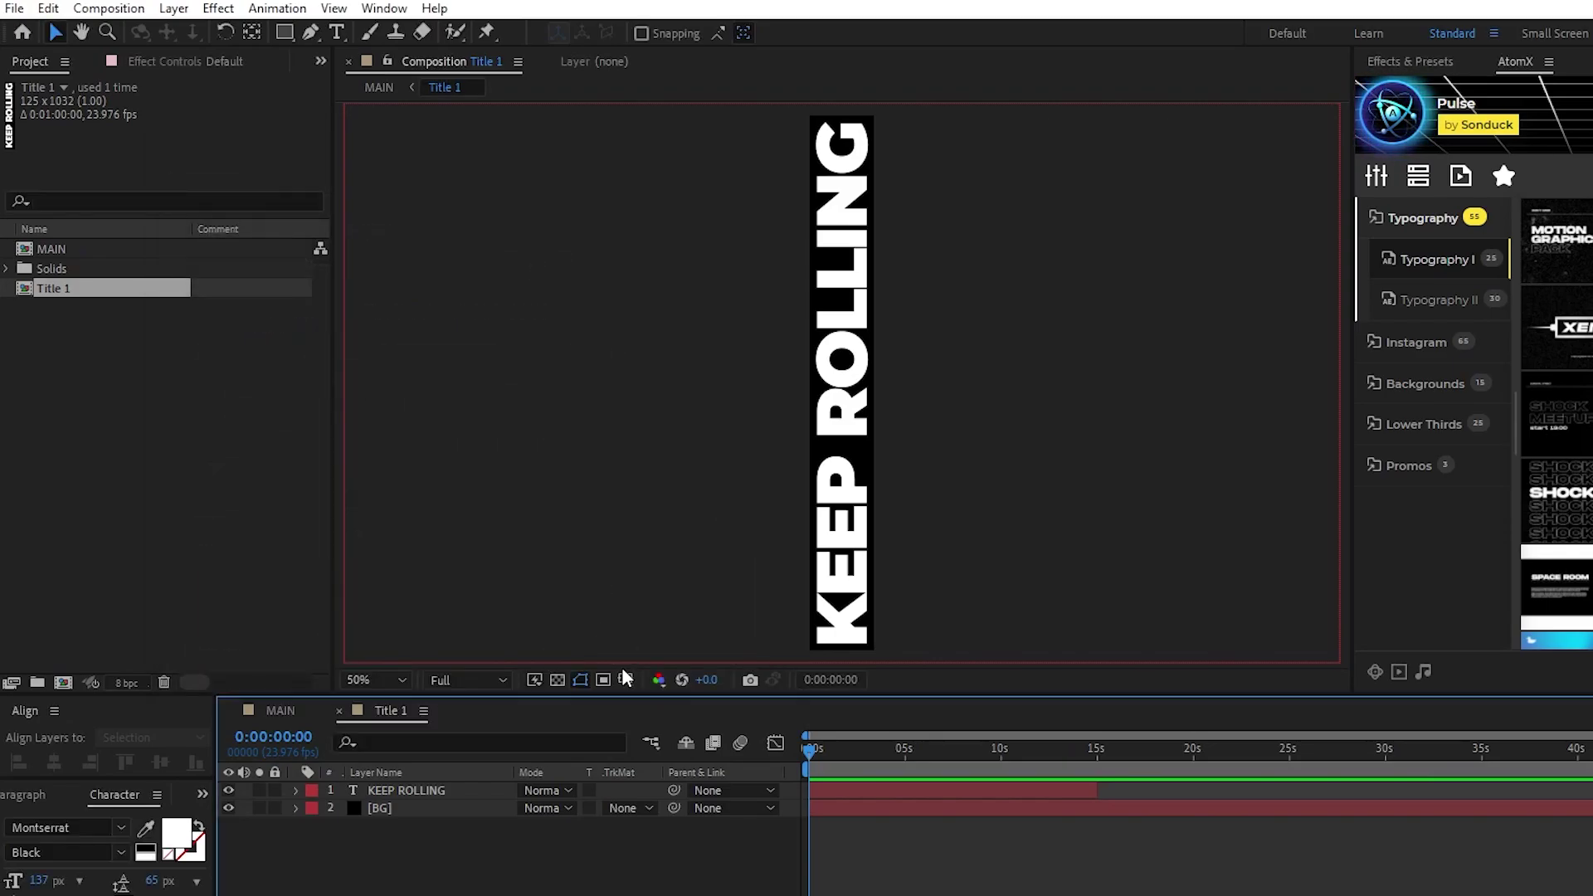
In MAIN, pre-compose the Title 1 layer into a new comp named 'Motion Tile 1'
{"action": "left_click", "coordinate": [280, 711]}
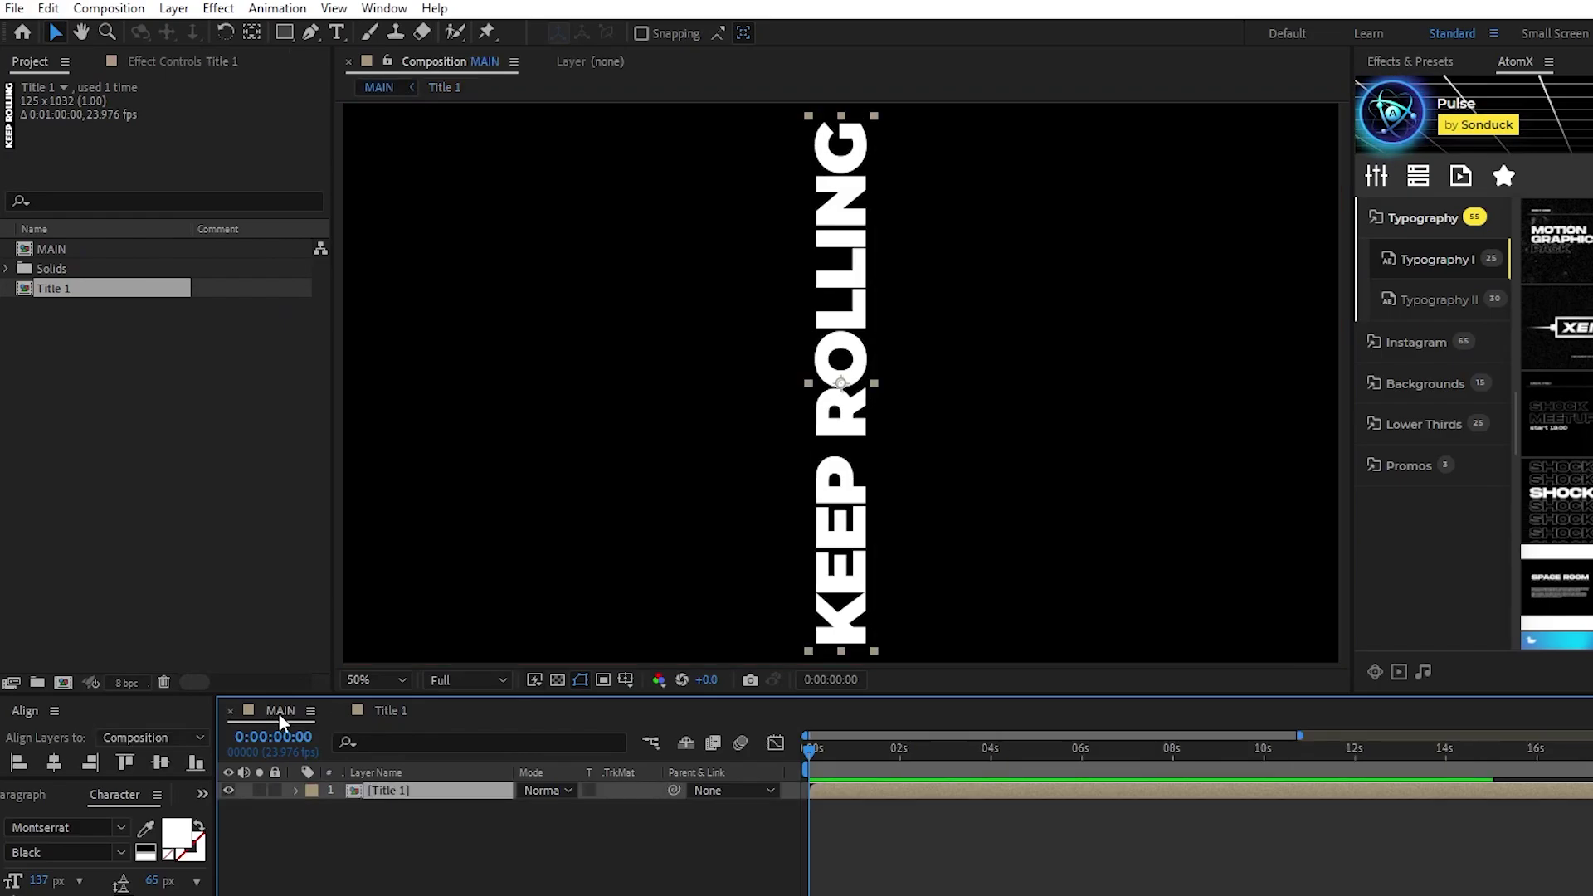
{"action": "right_click", "coordinate": [418, 788]}
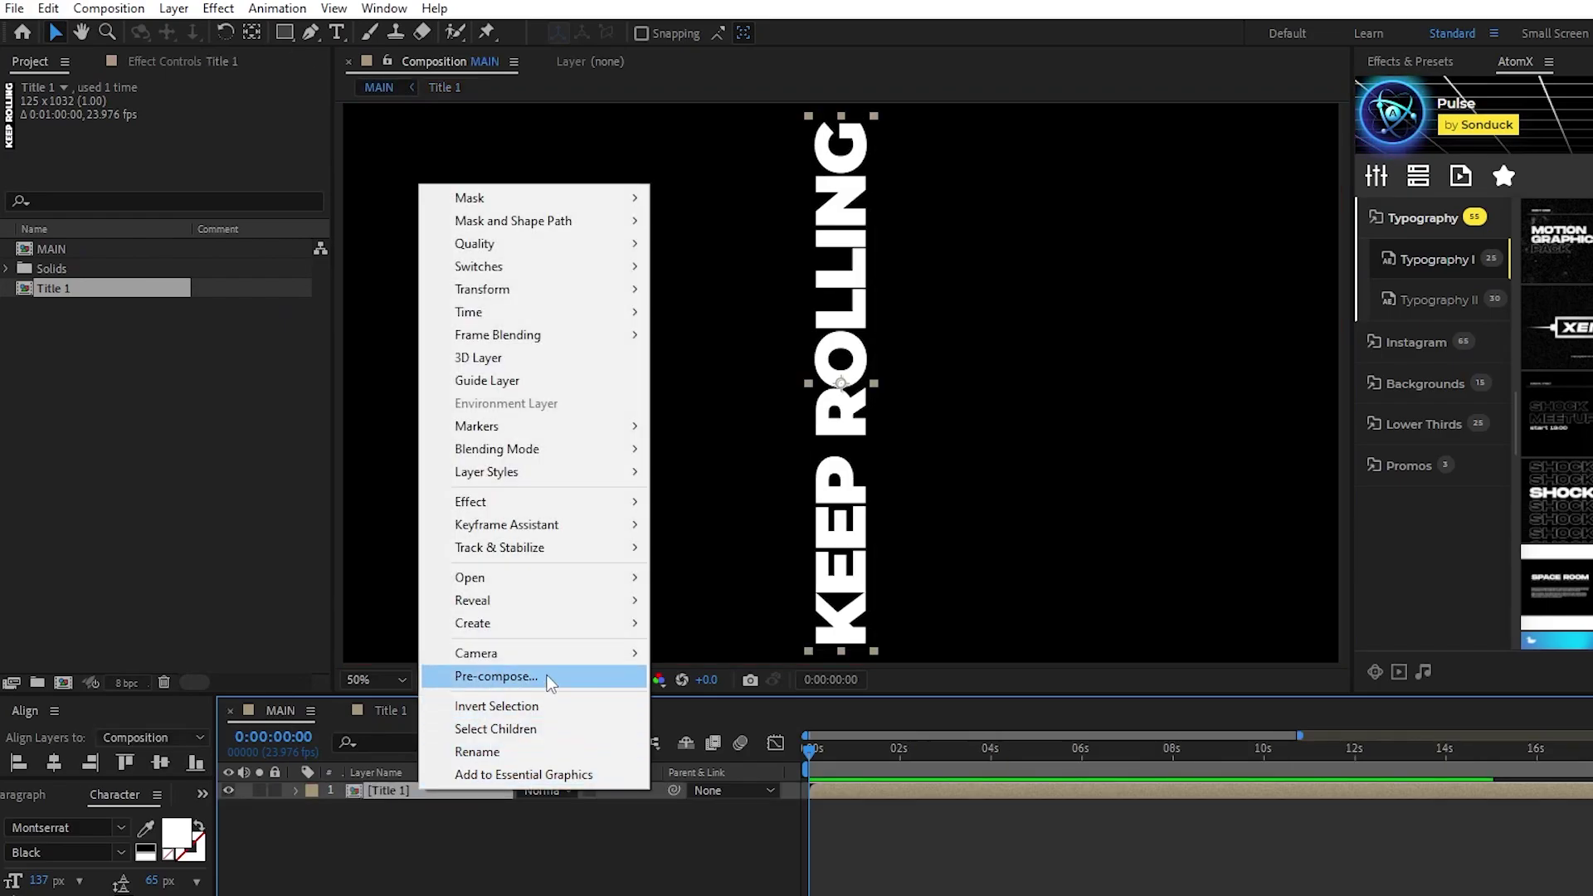
{"action": "left_click", "coordinate": [634, 672]}
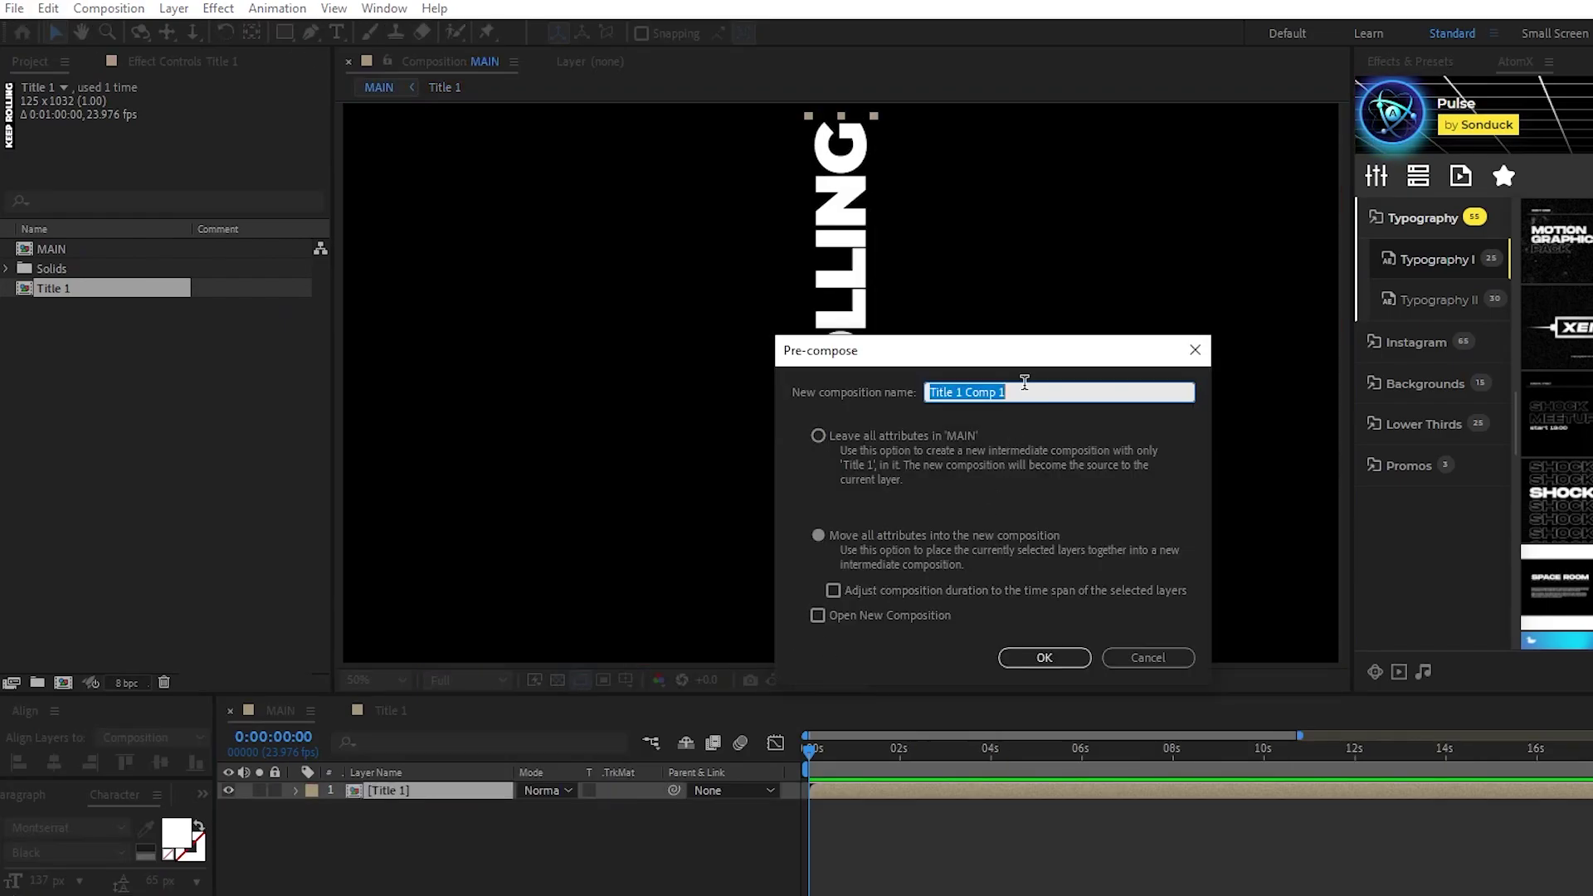
{"action": "type", "text": "Motion Tile 1"}
{"action": "left_click", "coordinate": [1054, 657]}
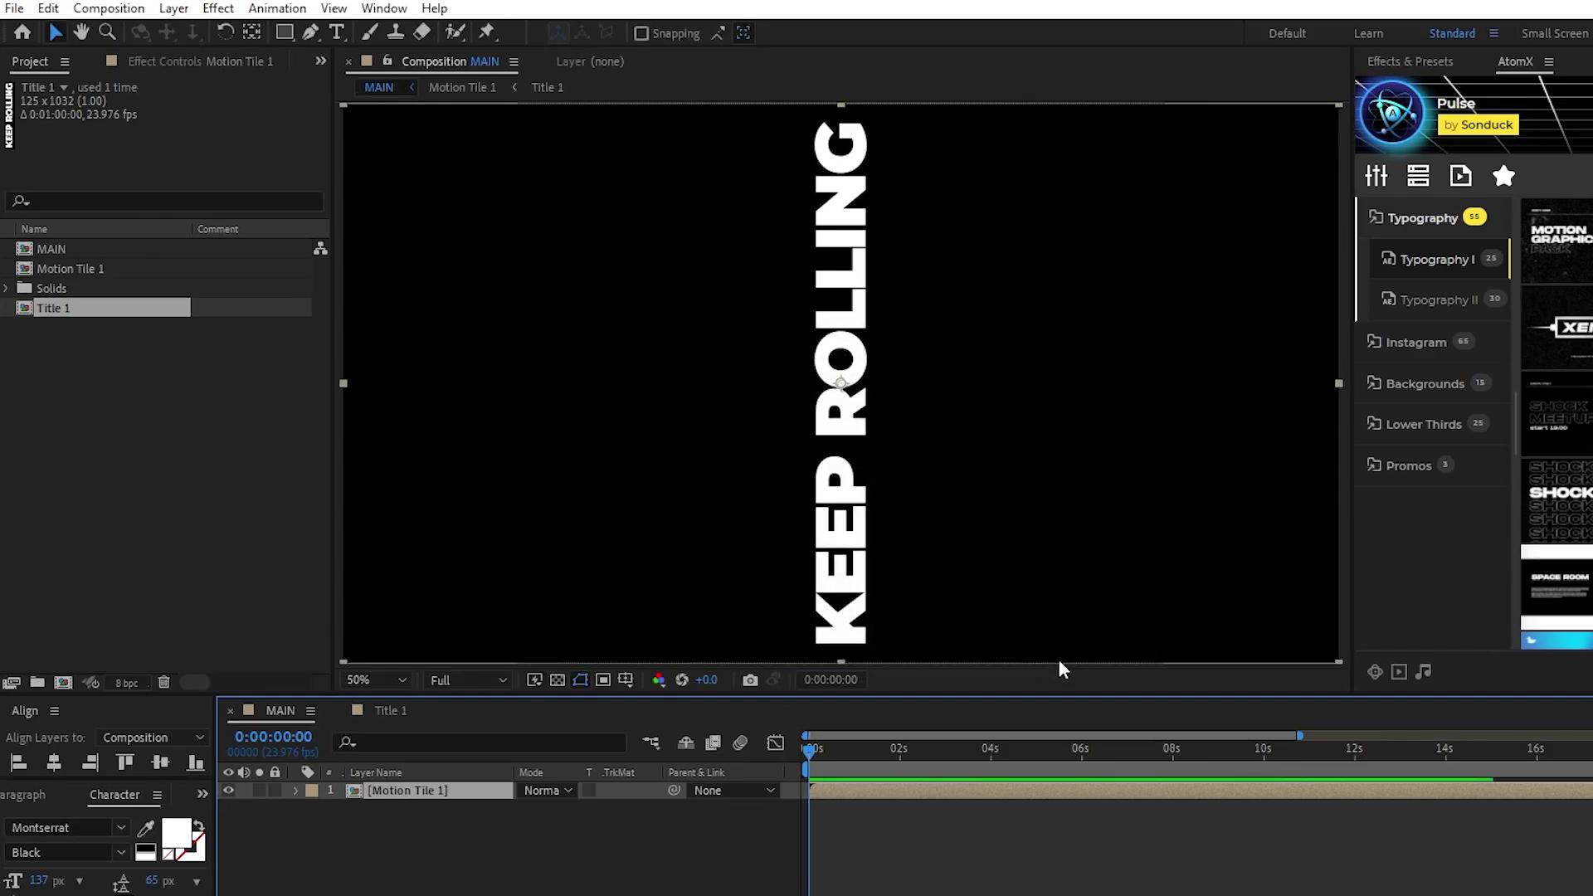
Set the Motion Tile 1 comp size to 1200 × 1920 px
{"action": "double_click", "coordinate": [434, 790]}
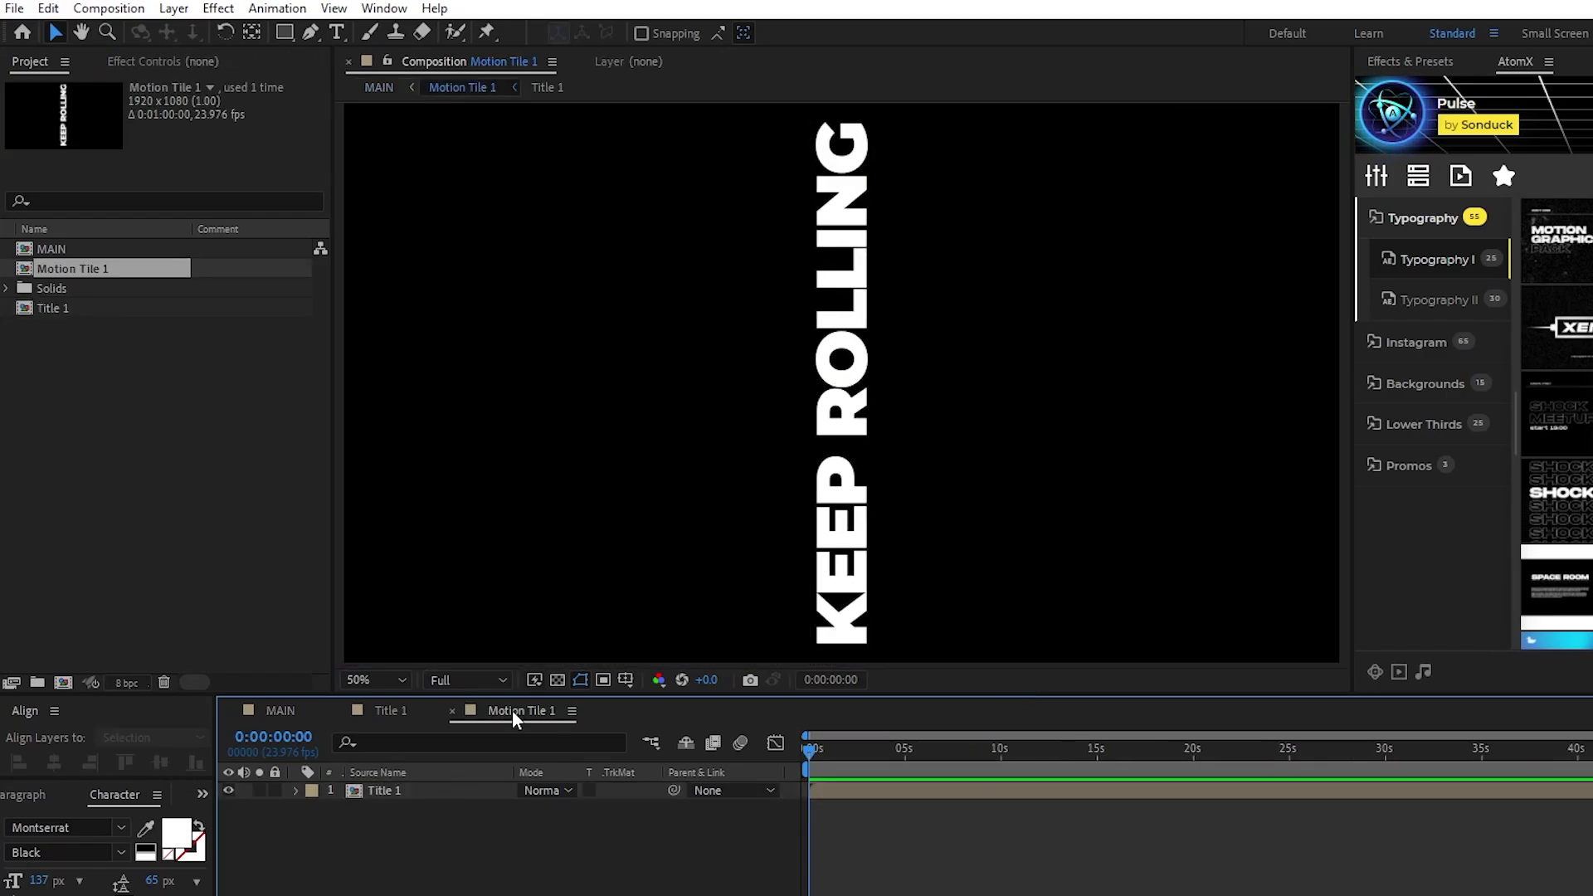
{"action": "left_click", "coordinate": [108, 9]}
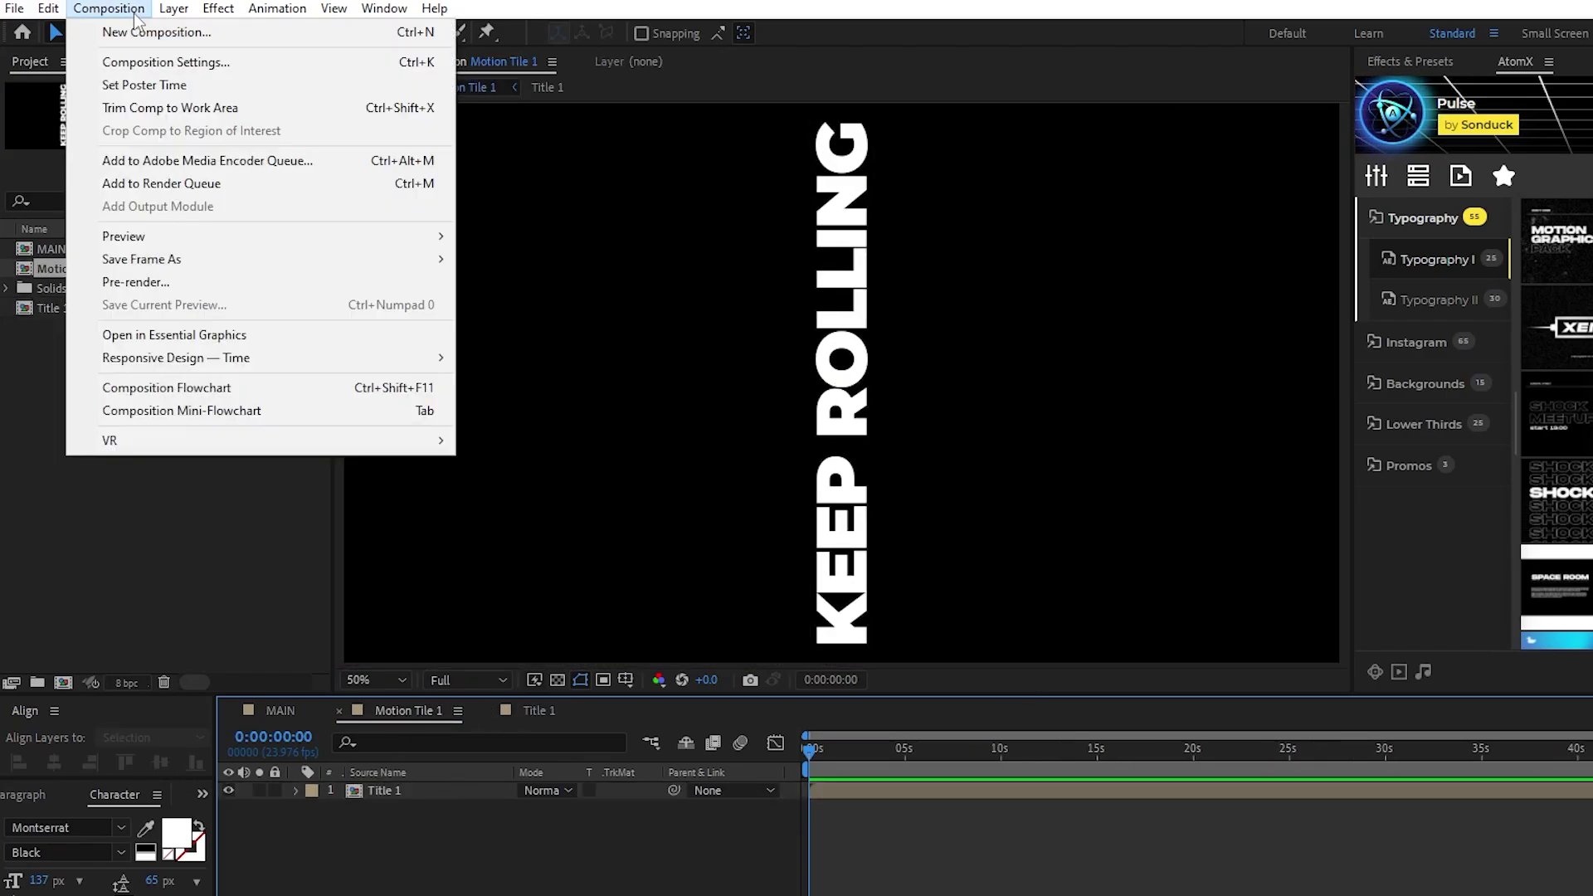
{"action": "left_click", "coordinate": [247, 60]}
{"action": "key", "text": "Tab"}
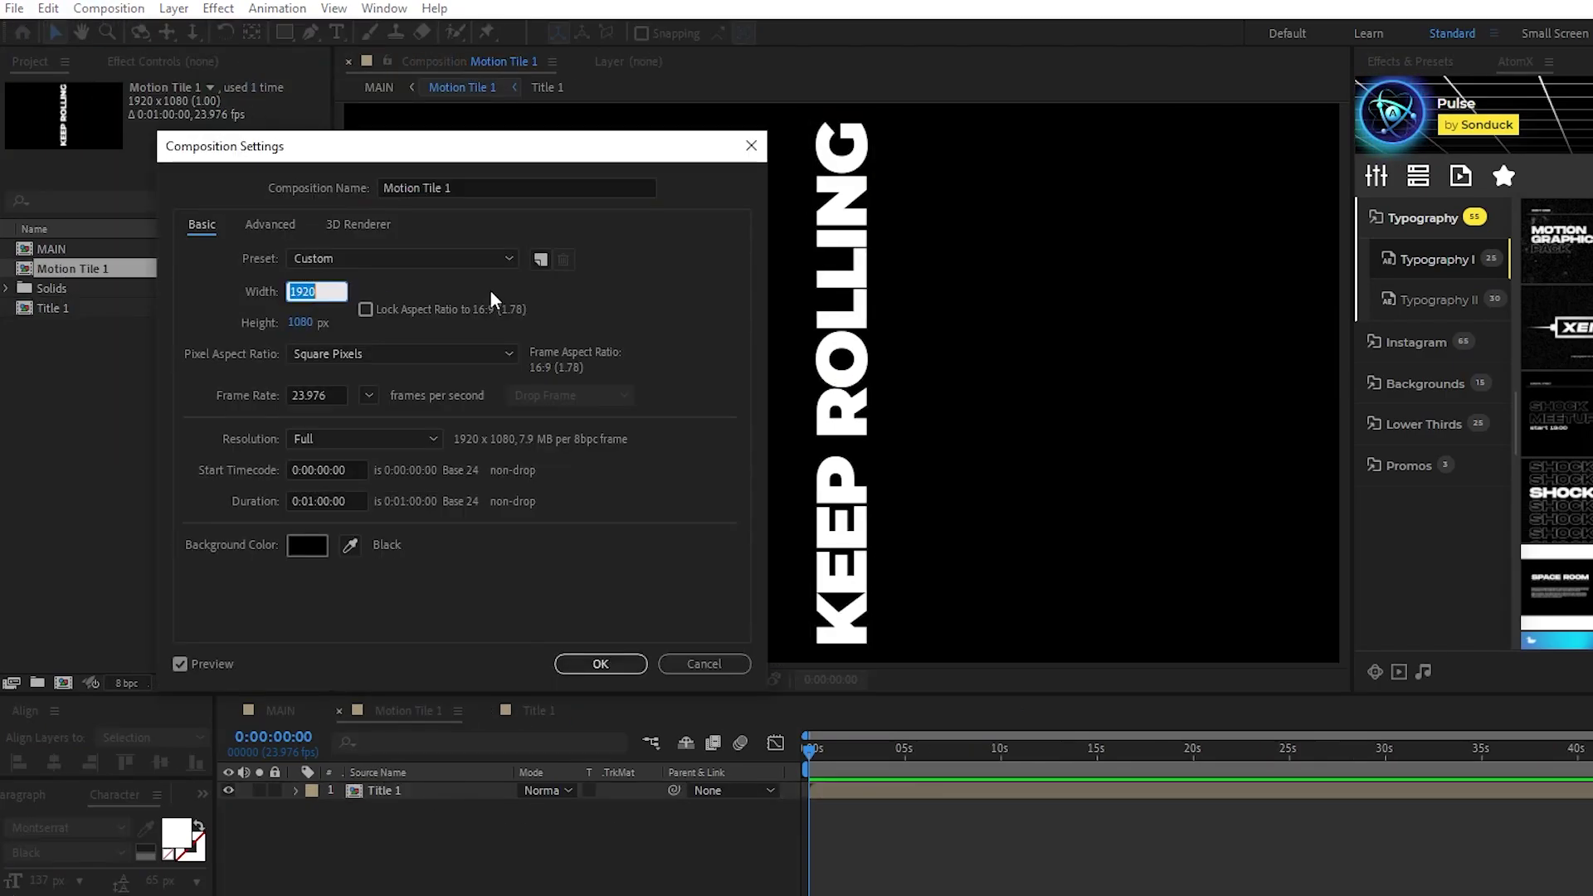
{"action": "type", "text": "1200"}
{"action": "key", "text": "Tab"}
{"action": "type", "text": "1920"}
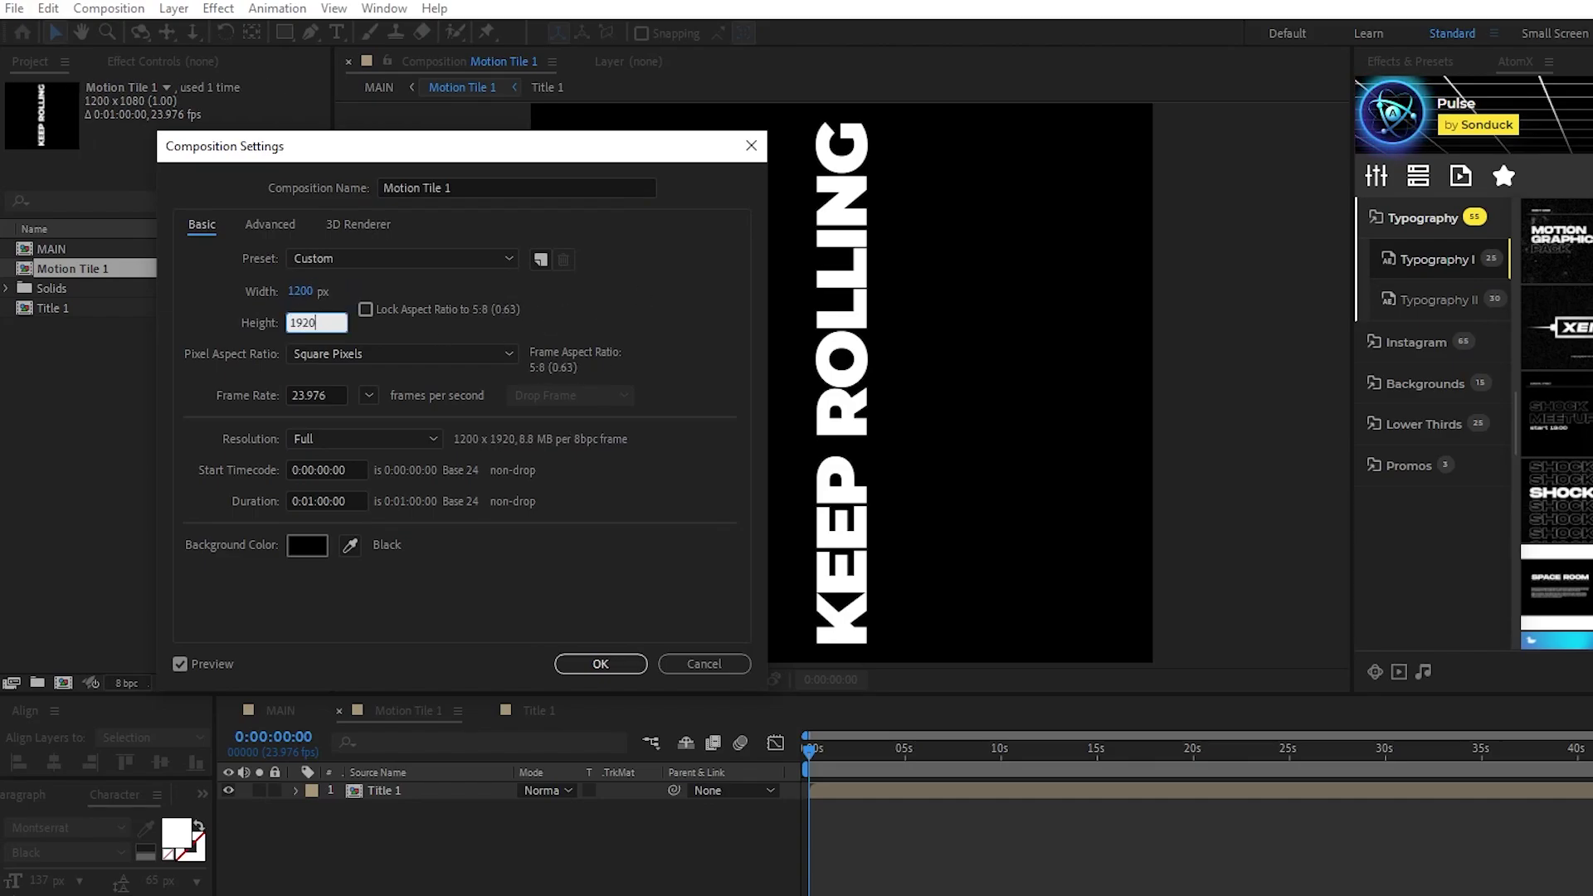
{"action": "key", "text": "Tab"}
{"action": "left_click", "coordinate": [601, 663]}
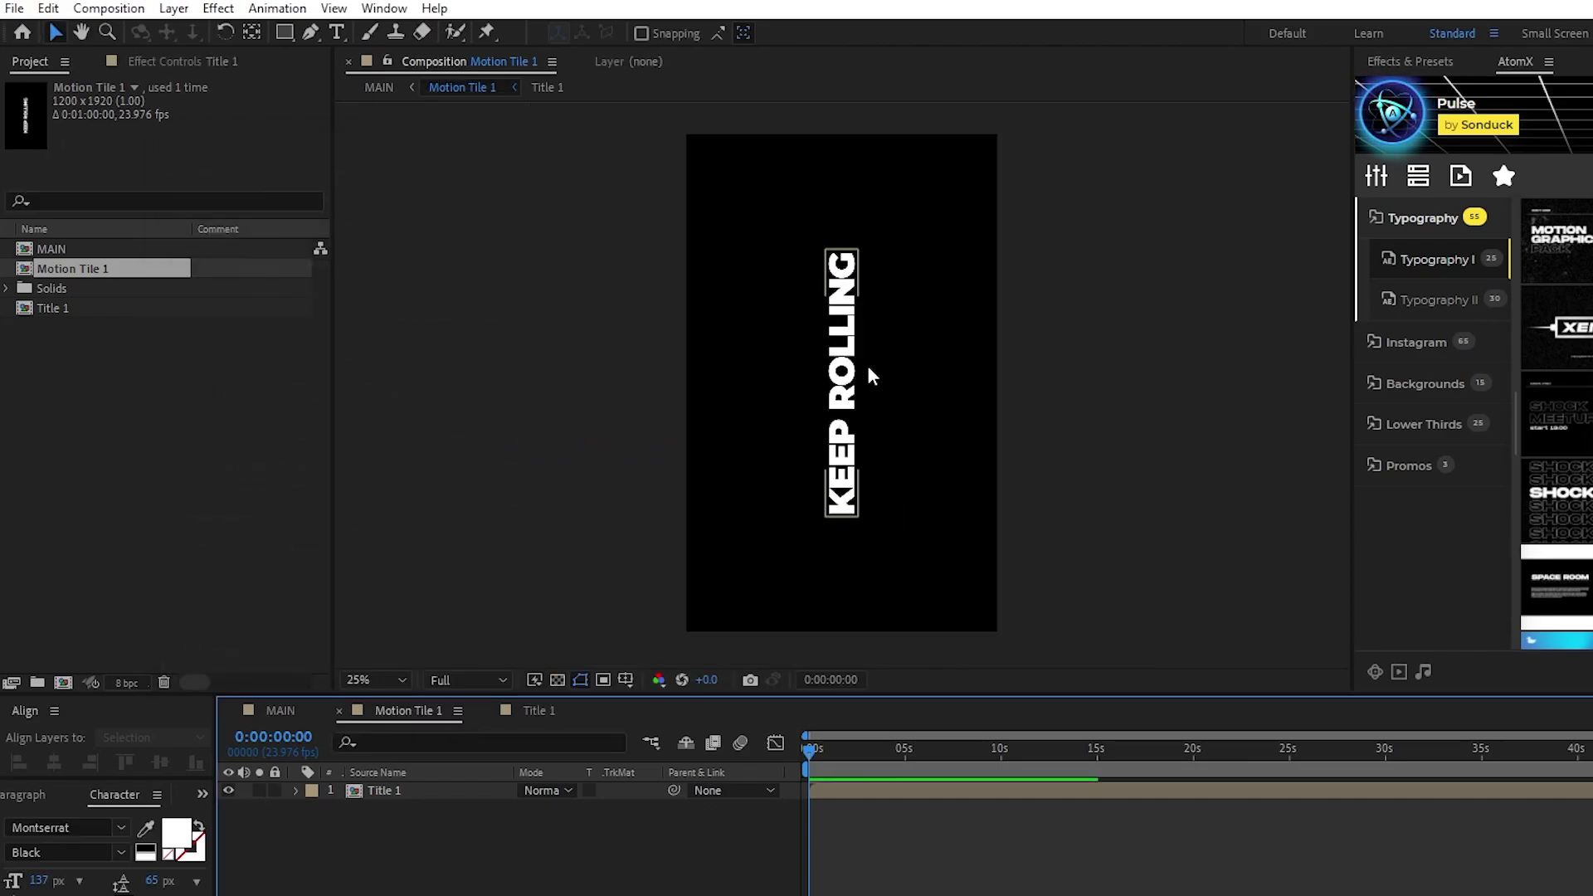
Scale the Title 1 layer to 50% and rotate it 90°
{"action": "left_click", "coordinate": [388, 792]}
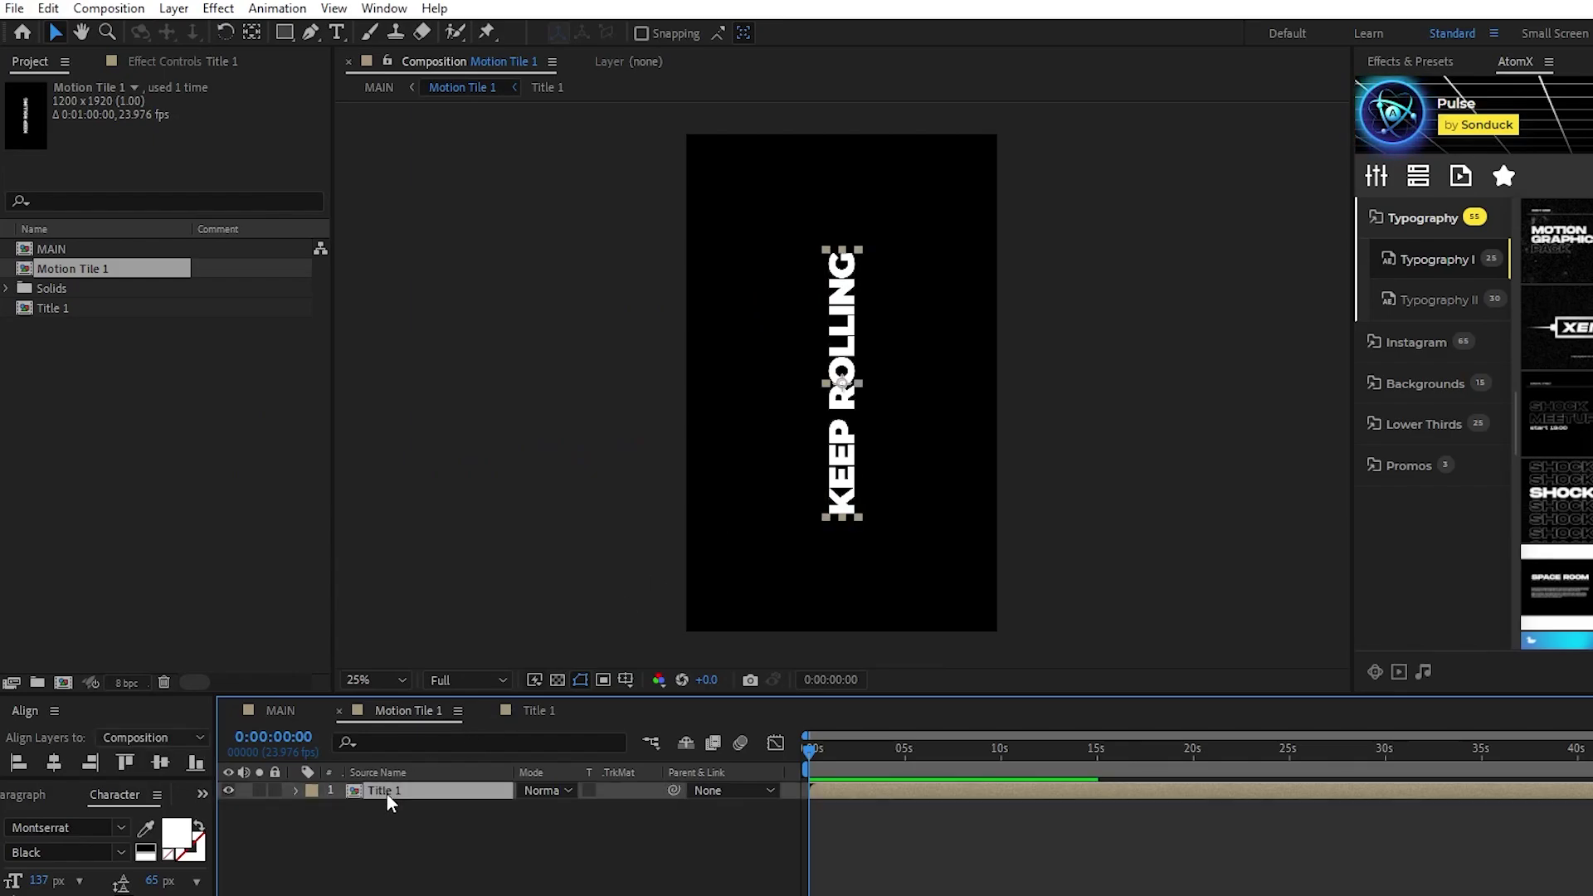
{"action": "key", "text": "s"}
{"action": "left_click", "coordinate": [584, 808]}
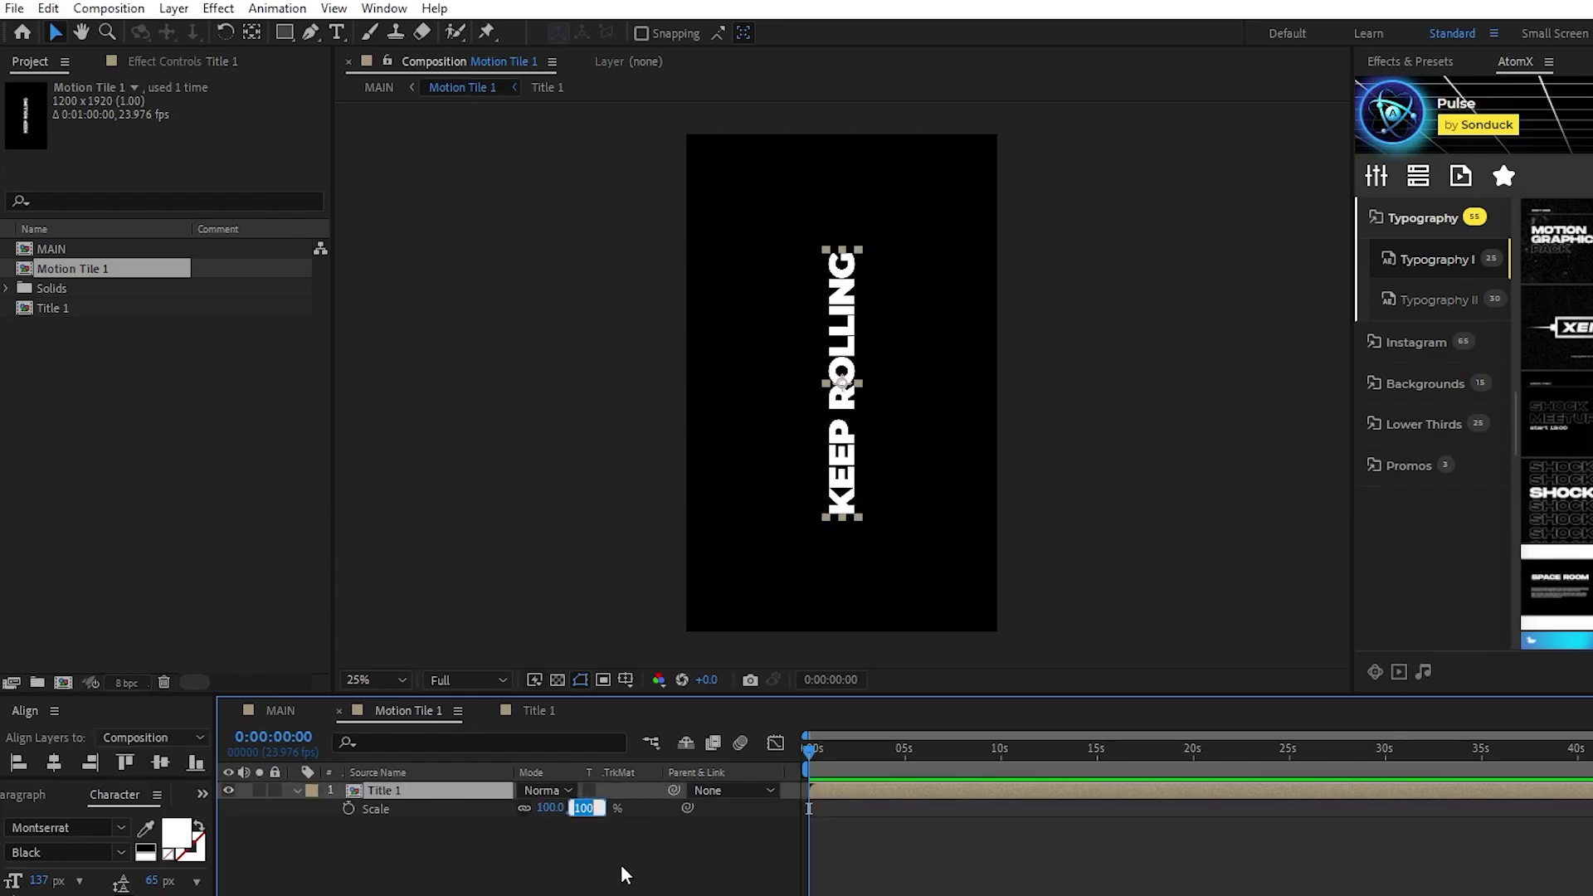
{"action": "type", "text": "50"}
{"action": "key", "text": "Return"}
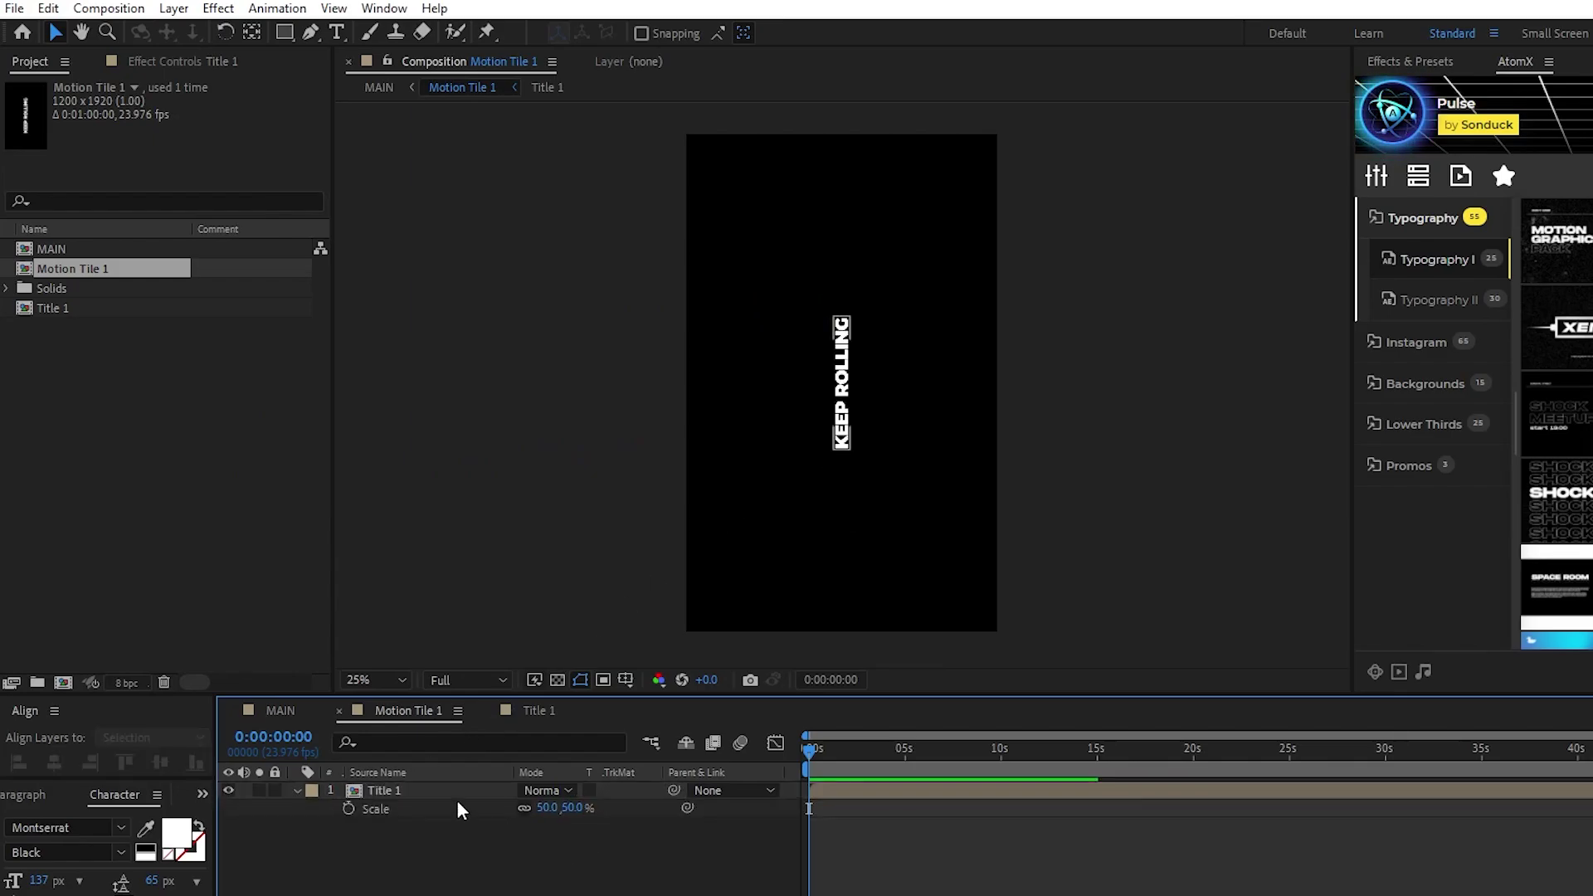
{"action": "key", "text": "r"}
{"action": "left_click", "coordinate": [548, 808]}
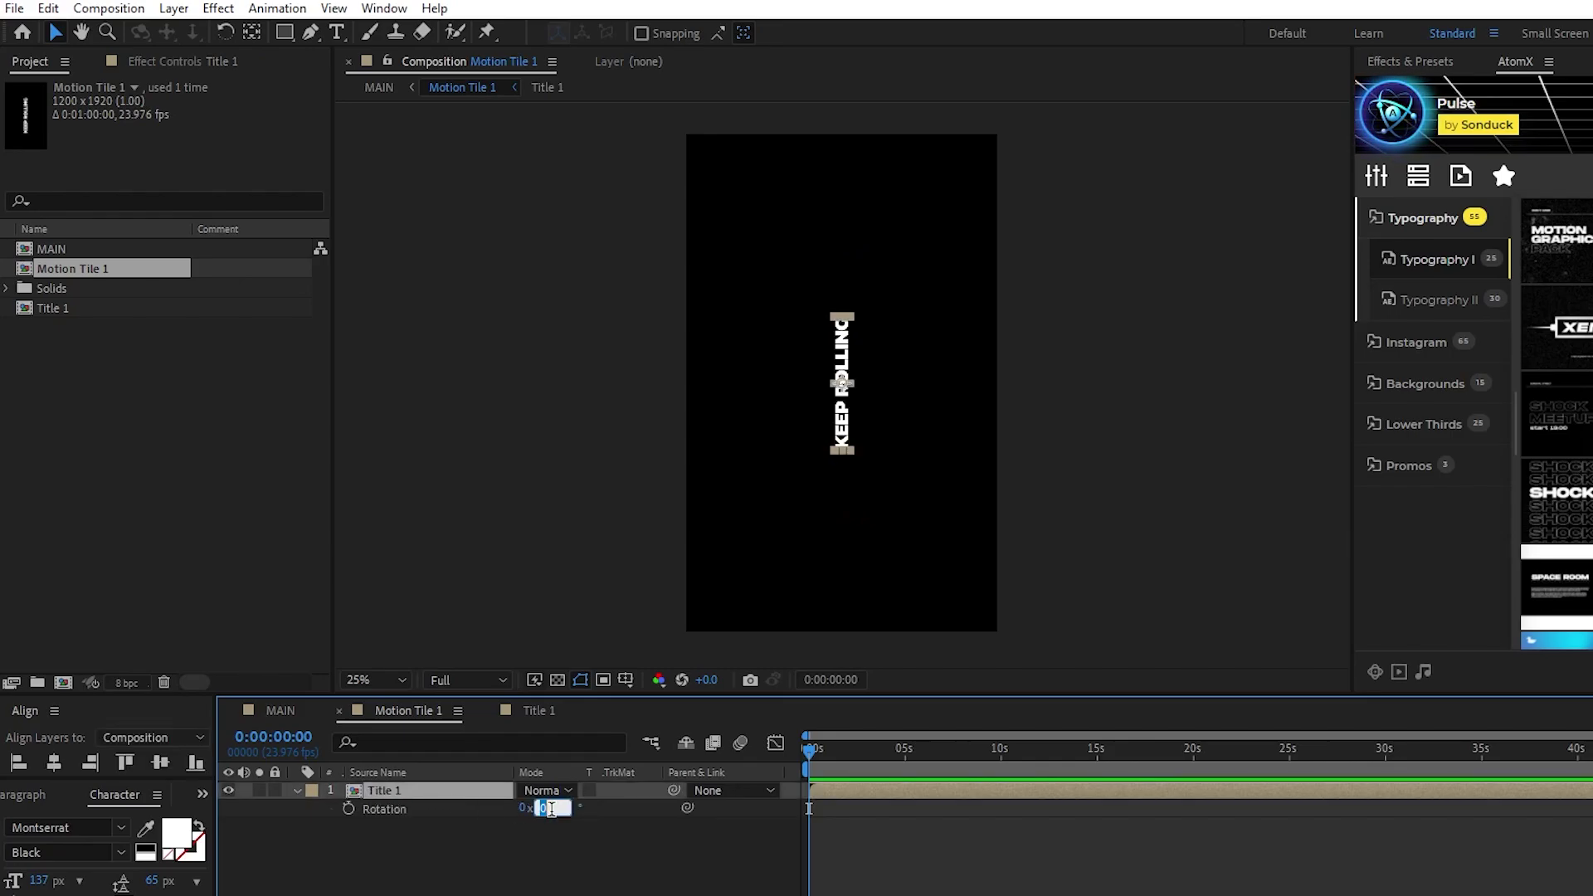
{"action": "type", "text": "90"}
{"action": "key", "text": "Return"}
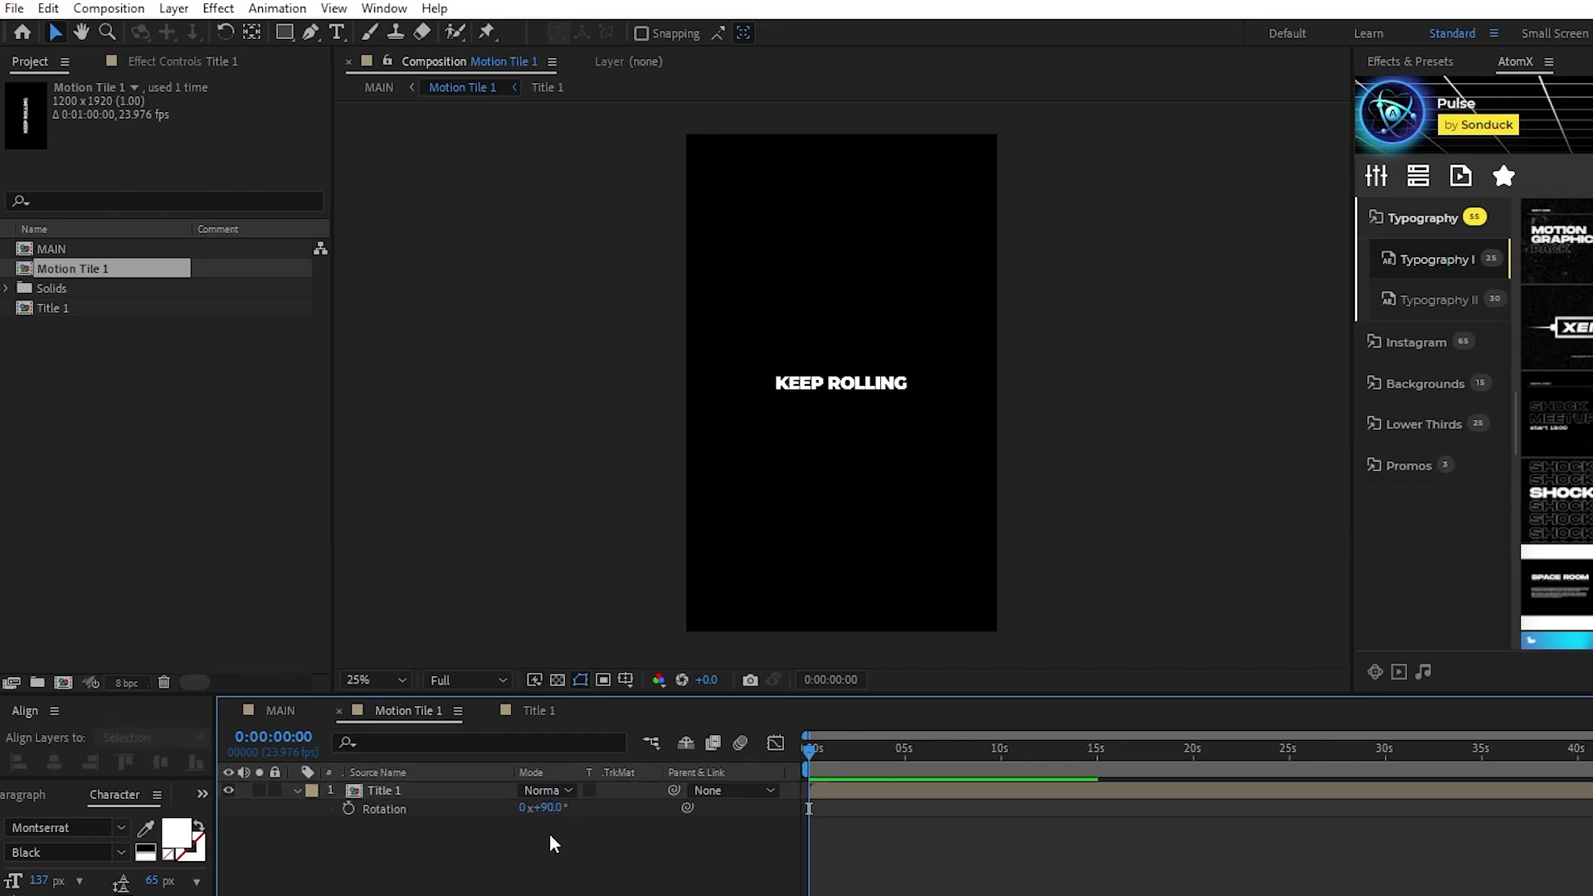
Apply Motion Tile to Title 1 with output width 3290 and output height 1160
{"action": "left_click", "coordinate": [501, 793]}
{"action": "left_click", "coordinate": [218, 8]}
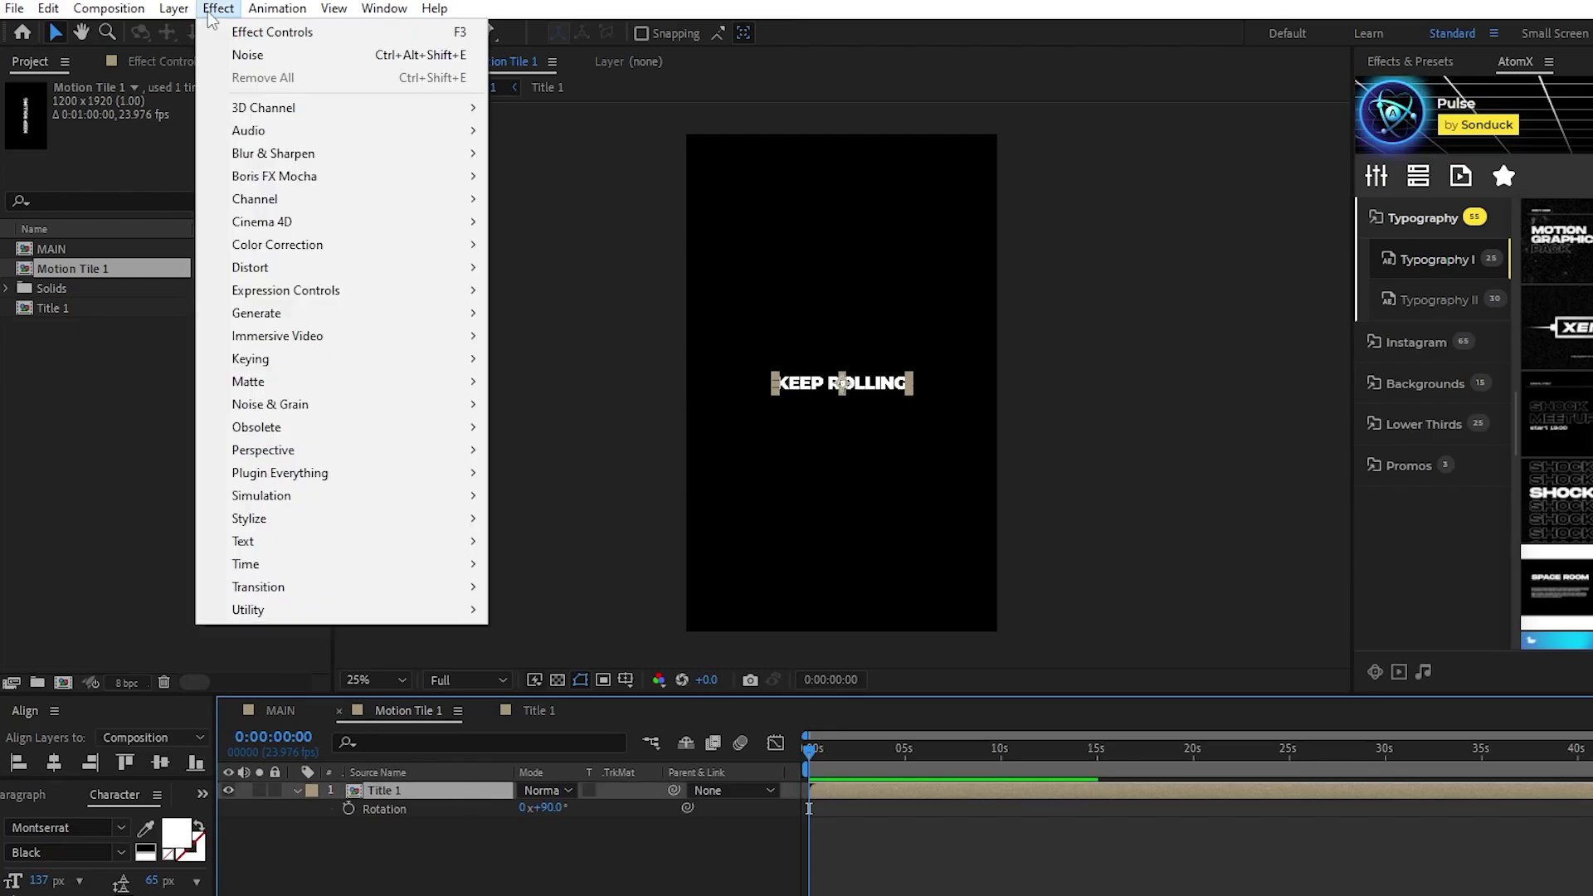
{"action": "mouse_move", "coordinate": [349, 481]}
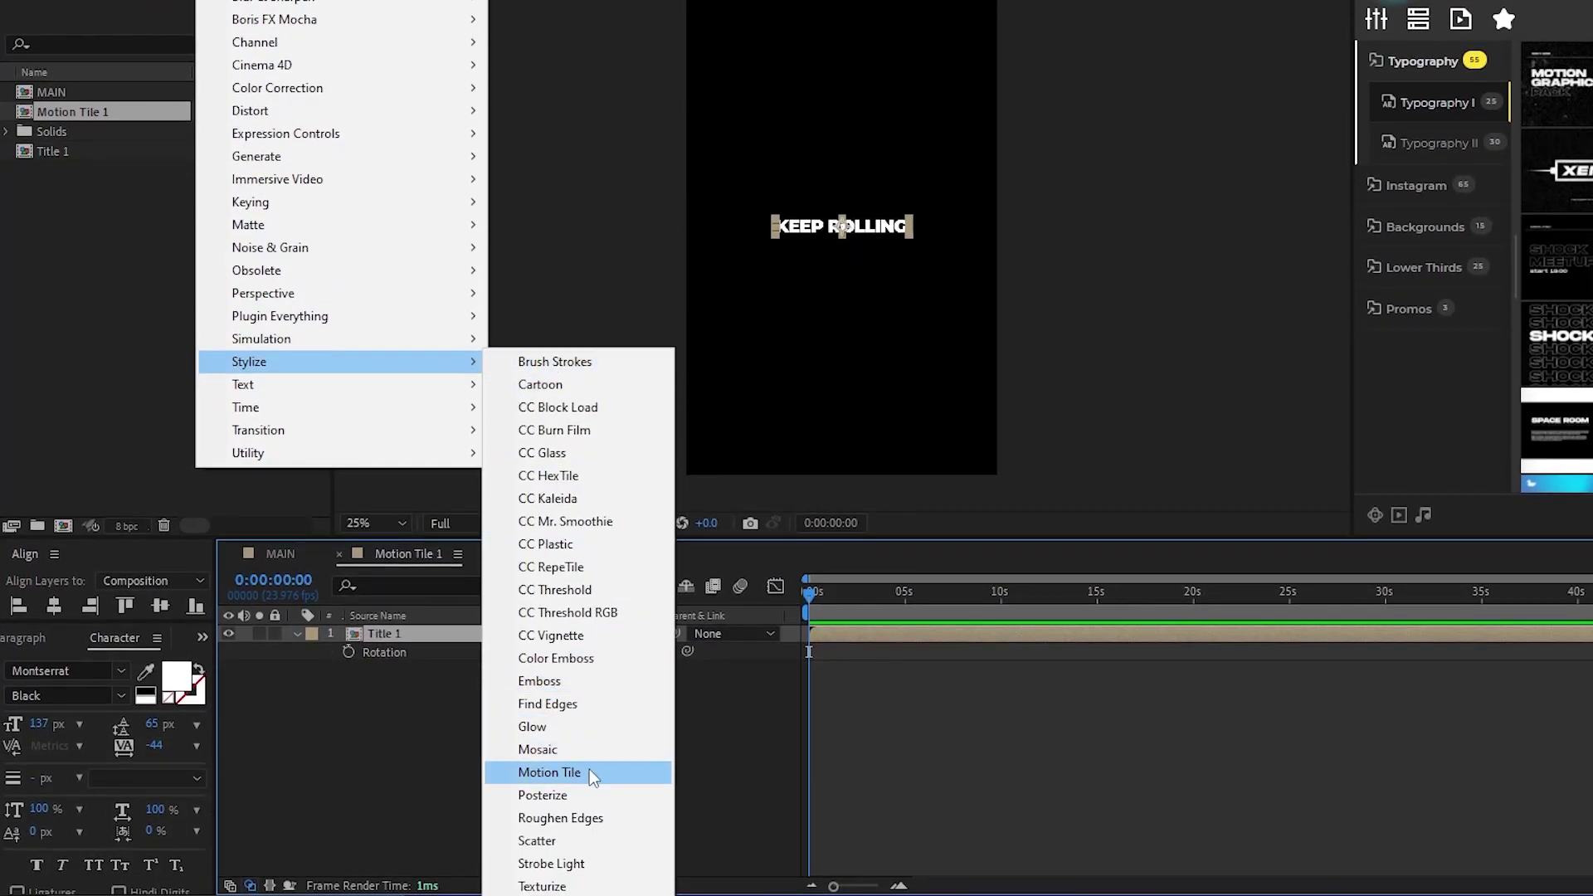
{"action": "left_click", "coordinate": [588, 888]}
{"action": "left_click", "coordinate": [190, 62]}
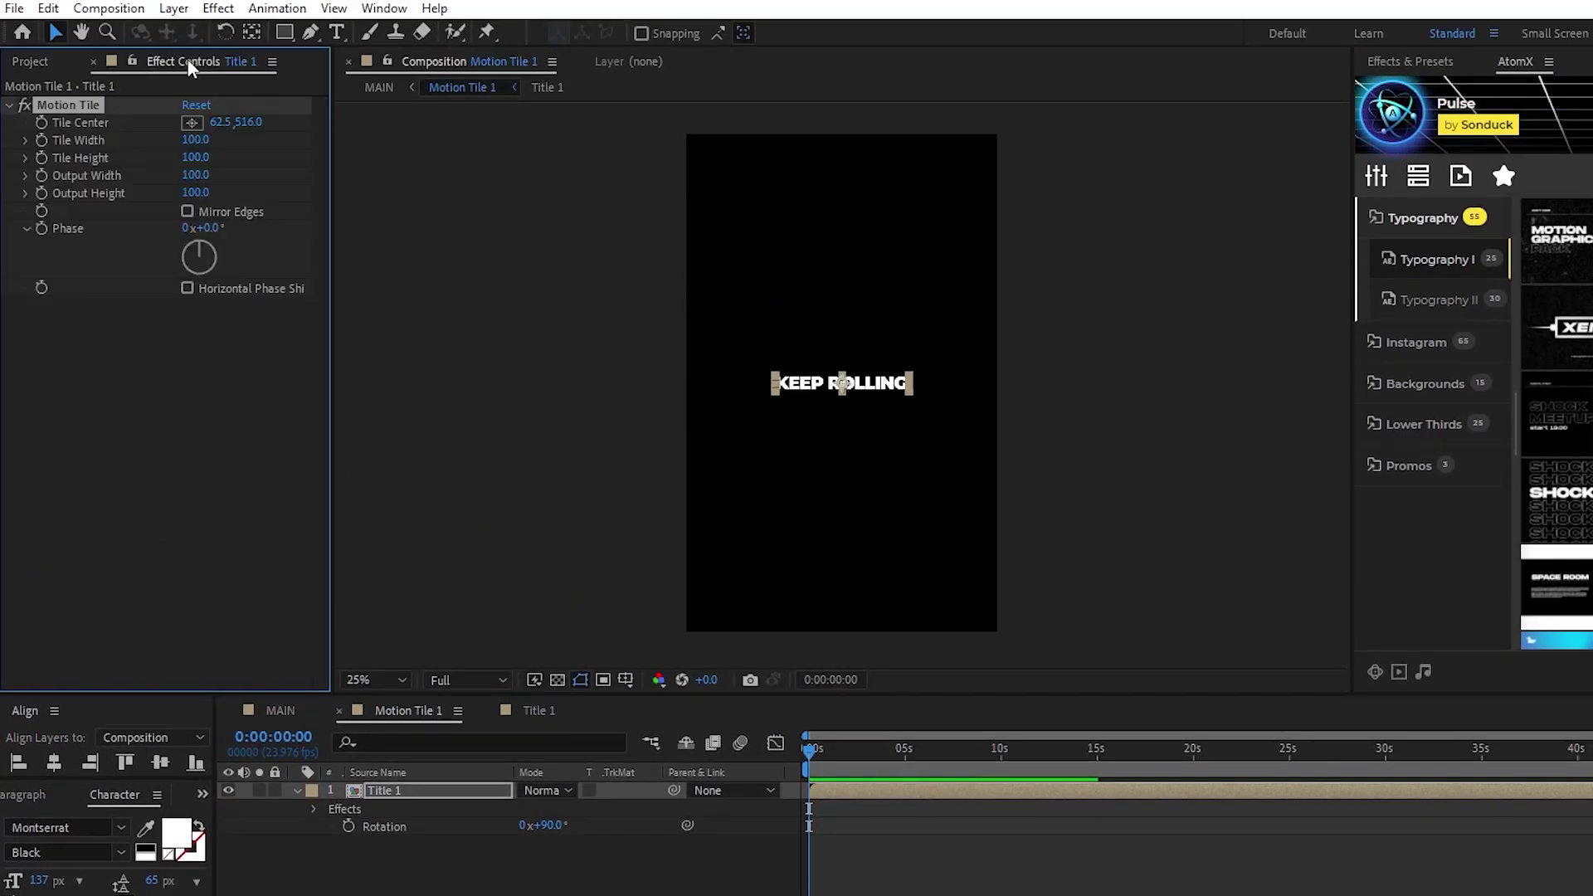
{"action": "left_click", "coordinate": [195, 175]}
{"action": "type", "text": "720"}
{"action": "key", "text": "Return"}
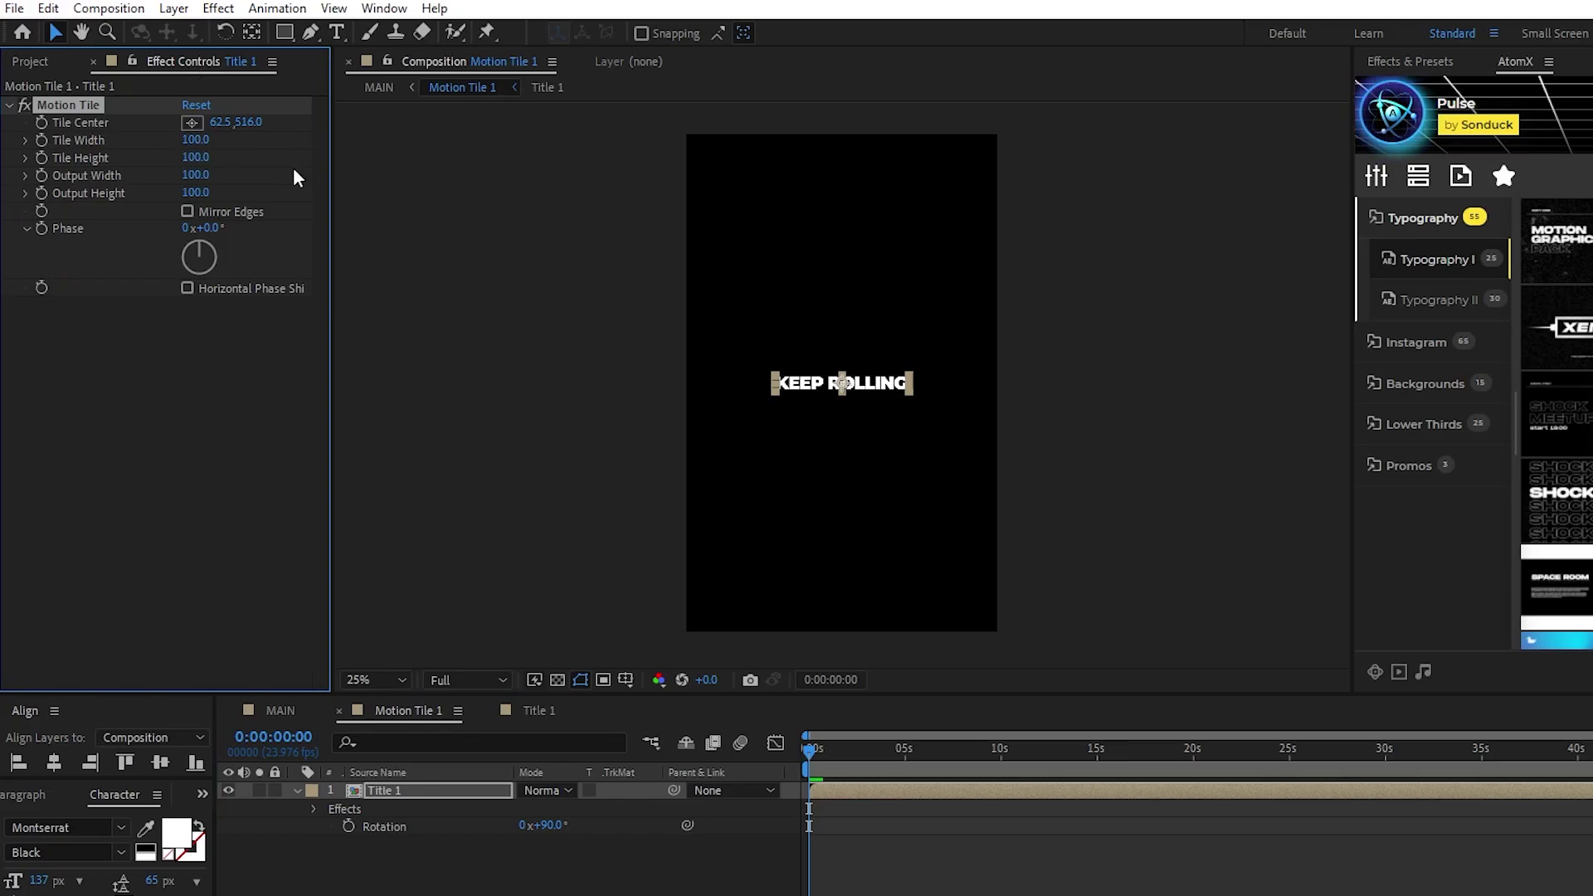
{"action": "left_click_drag", "start_coordinate": [257, 182], "coordinate": [315, 182]}
{"action": "left_click_drag", "start_coordinate": [199, 192], "coordinate": [296, 205]}
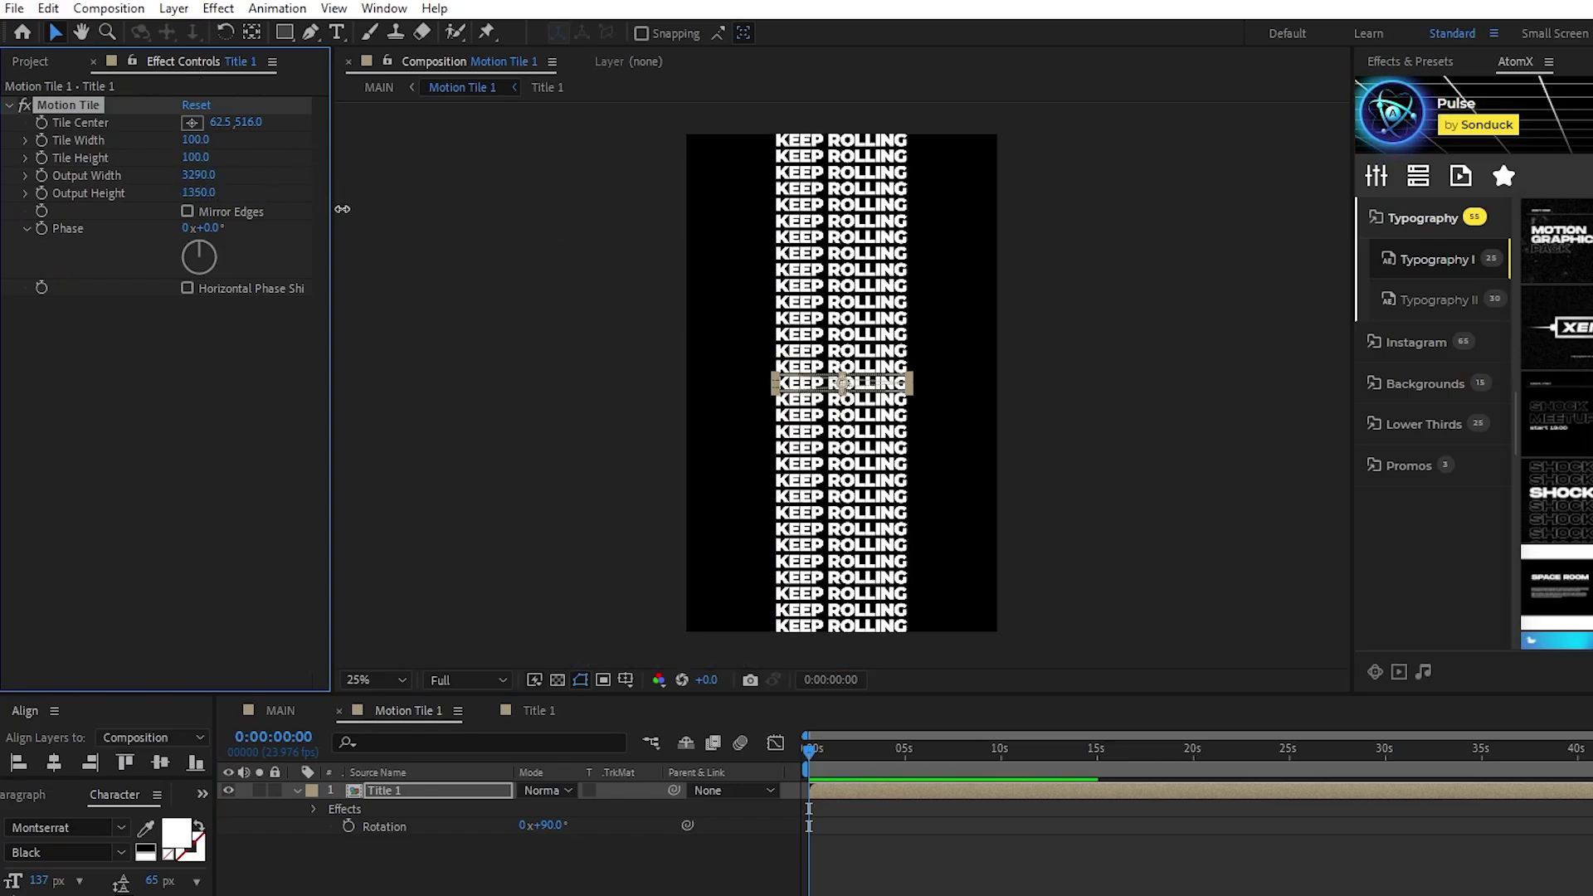
{"action": "left_click_drag", "start_coordinate": [199, 193], "coordinate": [189, 361]}
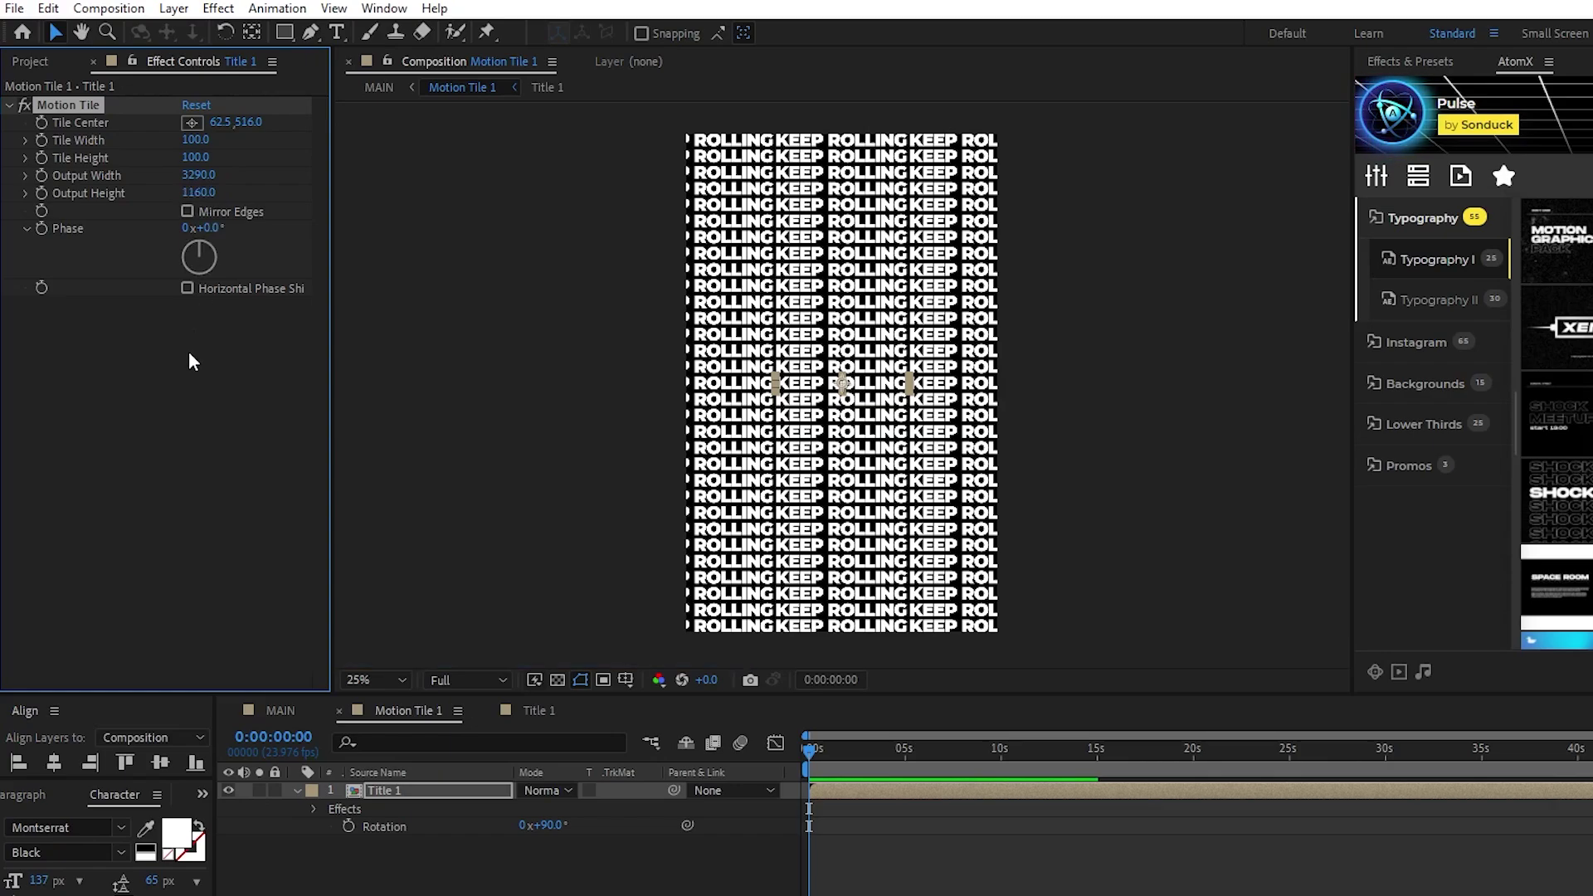
Set the tile centre to 0, 390, then select the Motion Tile 1 layer in MAIN
{"action": "key", "text": "period"}
{"action": "key", "text": "period"}
{"action": "key", "text": "period"}
{"action": "key", "text": "period"}
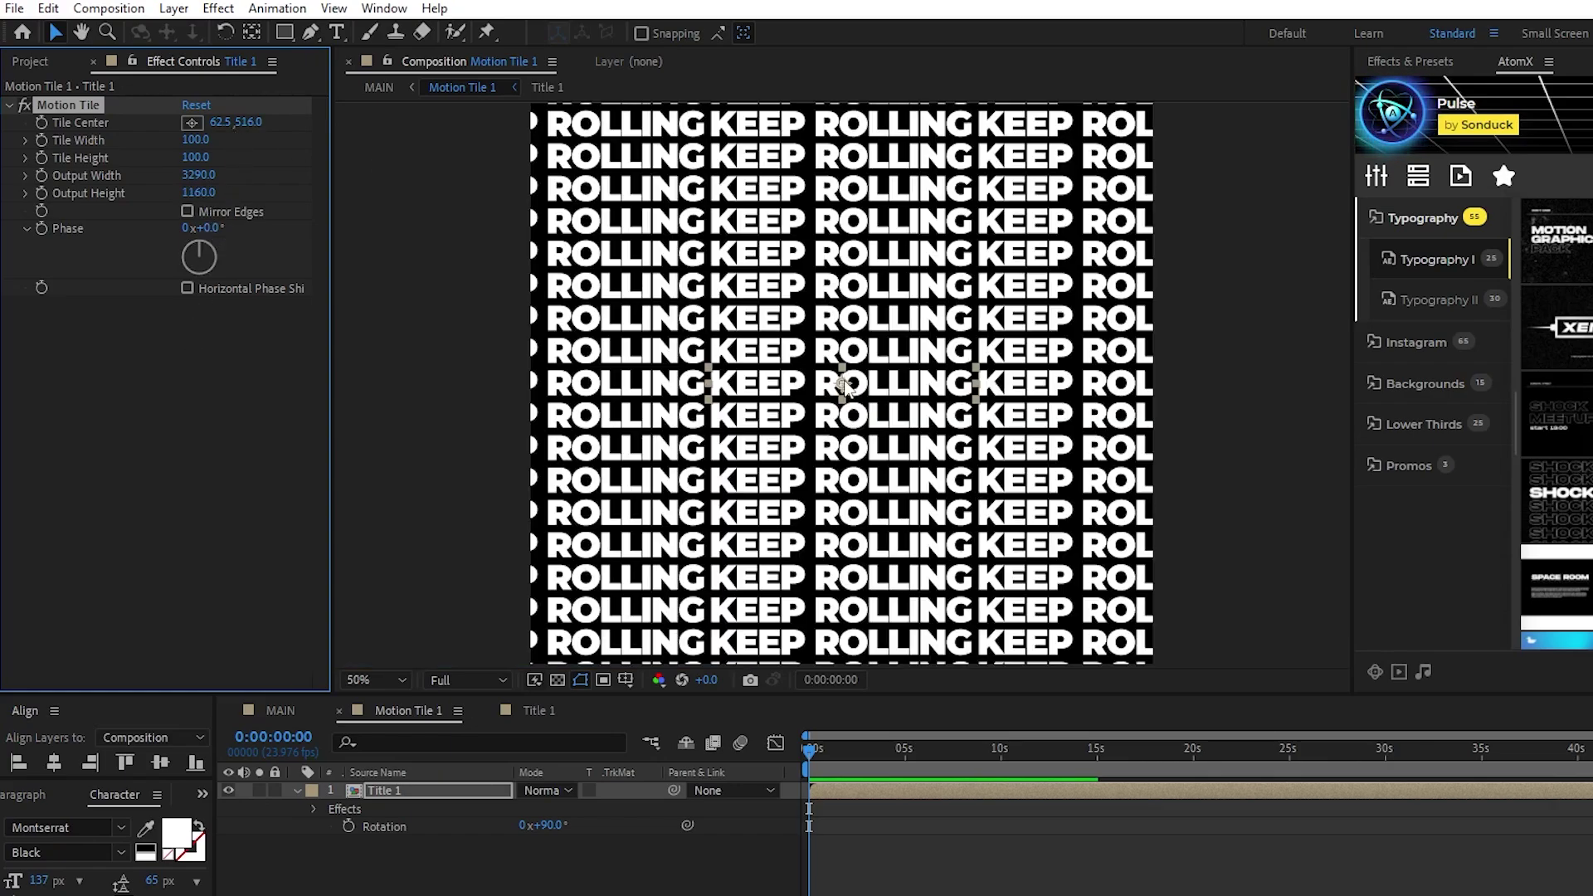
{"action": "left_click", "coordinate": [219, 122]}
{"action": "type", "text": "0"}
{"action": "key", "text": "Return"}
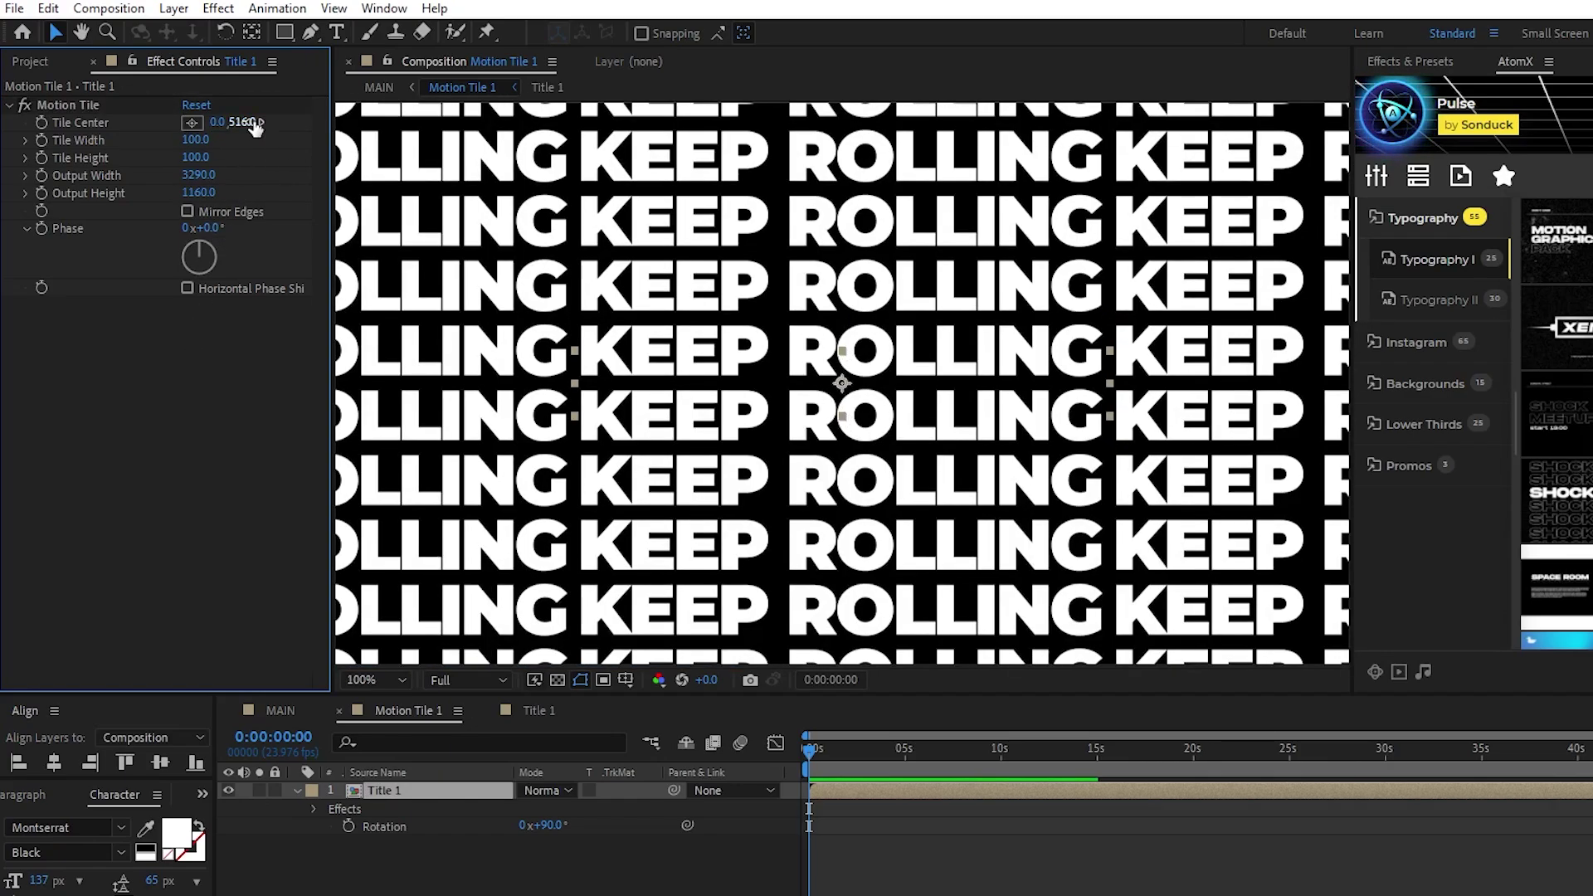
{"action": "left_click", "coordinate": [243, 122]}
{"action": "type", "text": "480"}
{"action": "key", "text": "Return"}
{"action": "mouse_move", "coordinate": [249, 121]}
{"action": "left_mouse_down"}
{"action": "mouse_move", "coordinate": [233, 126]}
{"action": "mouse_move", "coordinate": [245, 122]}
{"action": "left_mouse_up"}
{"action": "left_click", "coordinate": [262, 389]}
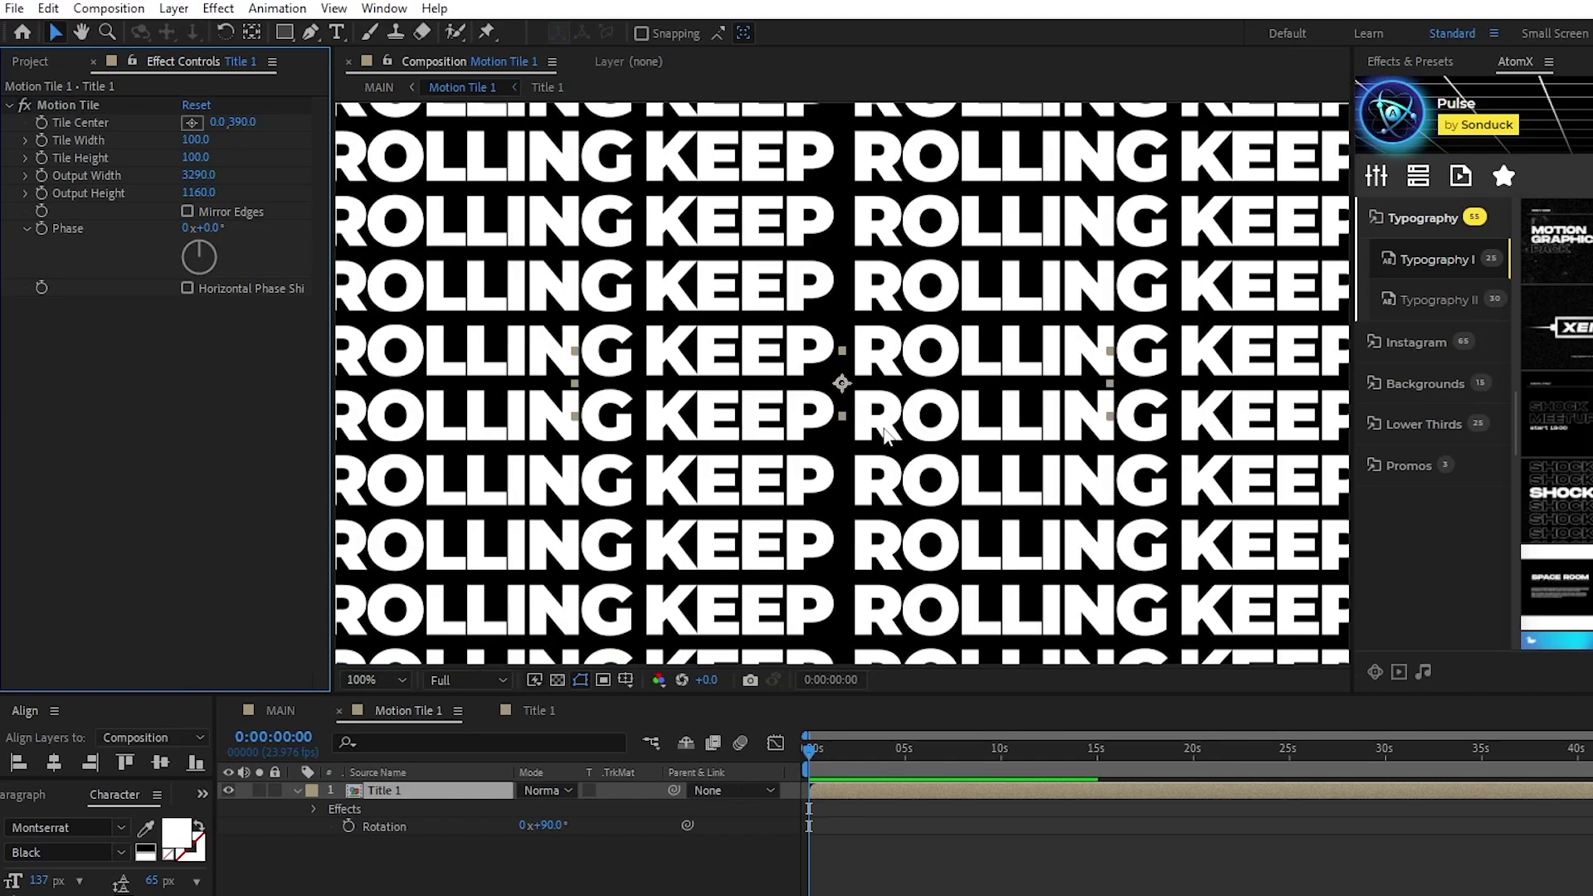
{"action": "key", "text": "Tab"}
{"action": "left_click", "coordinate": [842, 382]}
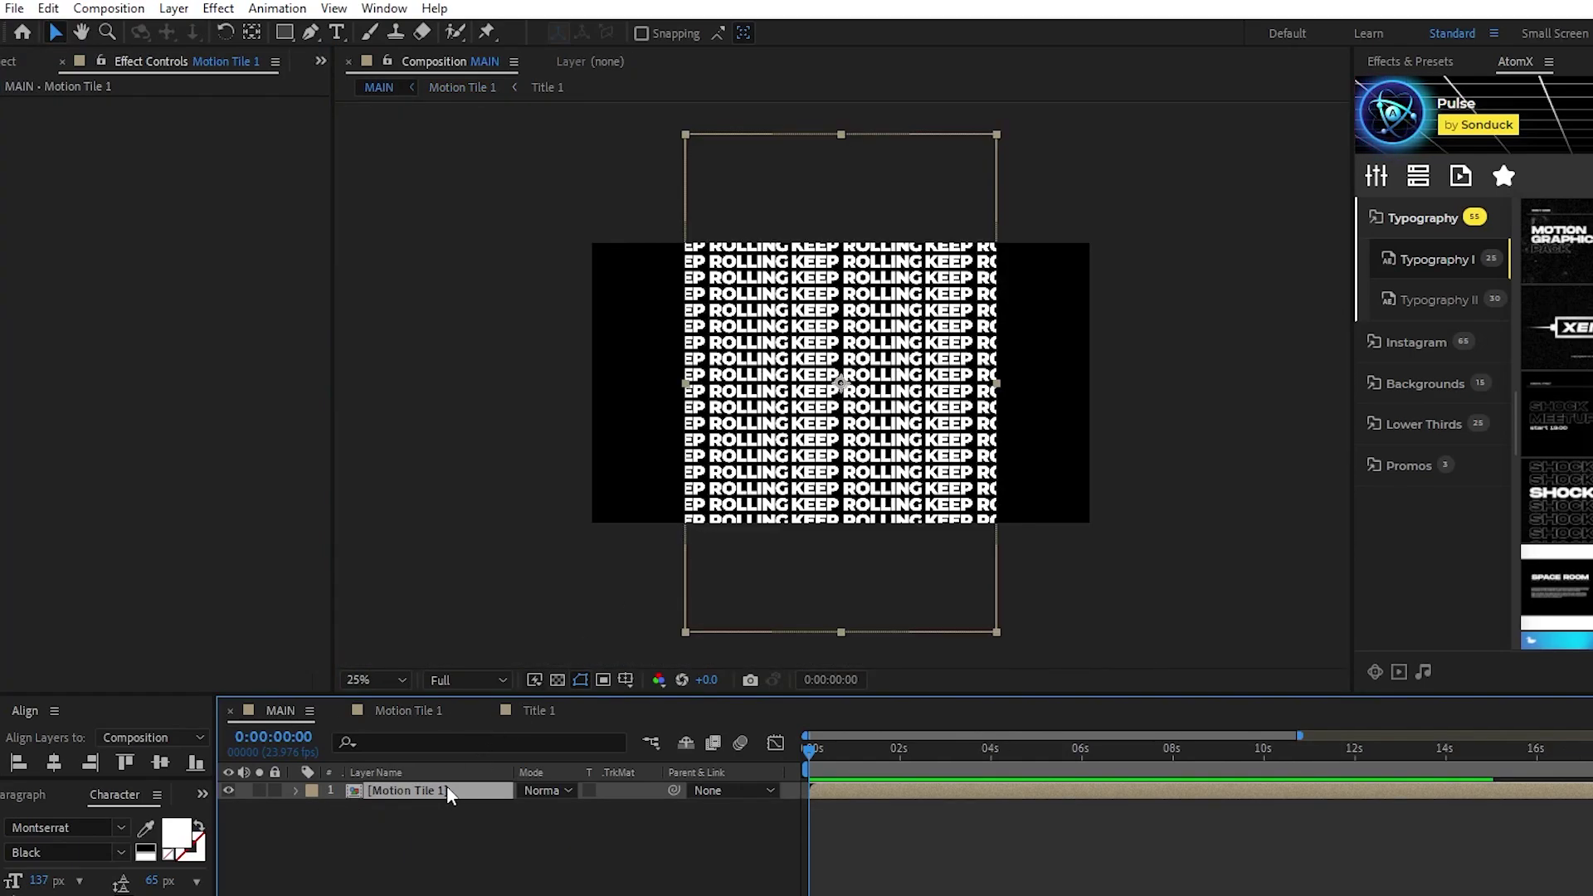
Rotate the Motion Tile 1 layer to -90°
{"action": "key", "text": "r"}
{"action": "left_click", "coordinate": [544, 808]}
{"action": "type", "text": "-90"}
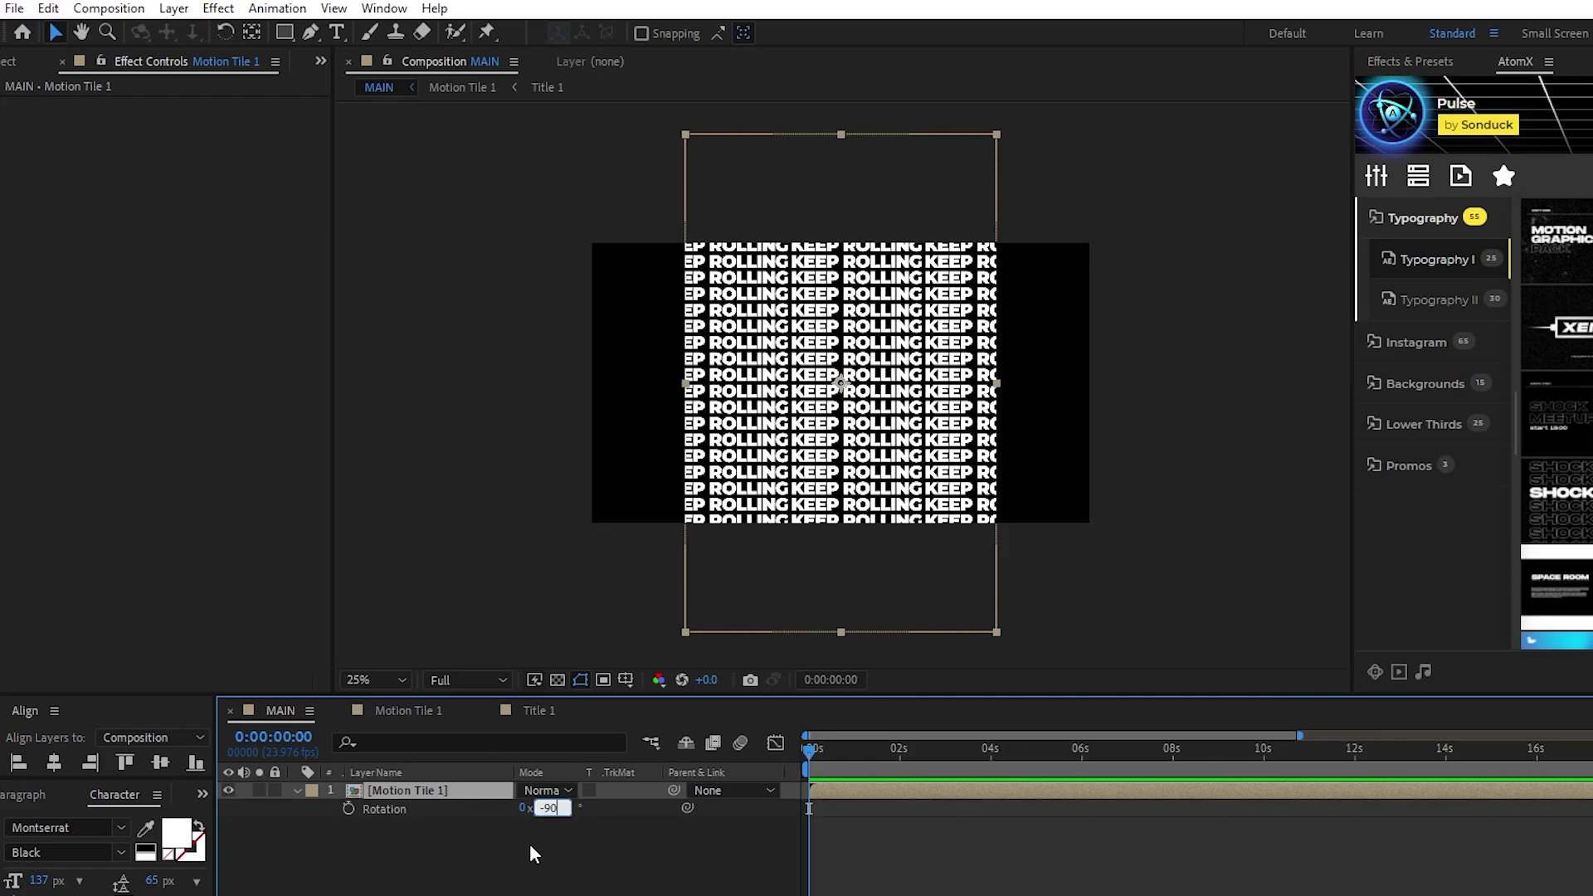
{"action": "left_click", "coordinate": [529, 843]}
Apply CC Cylinder to the tiled layer and set Render to Outside
{"action": "left_click", "coordinate": [439, 791]}
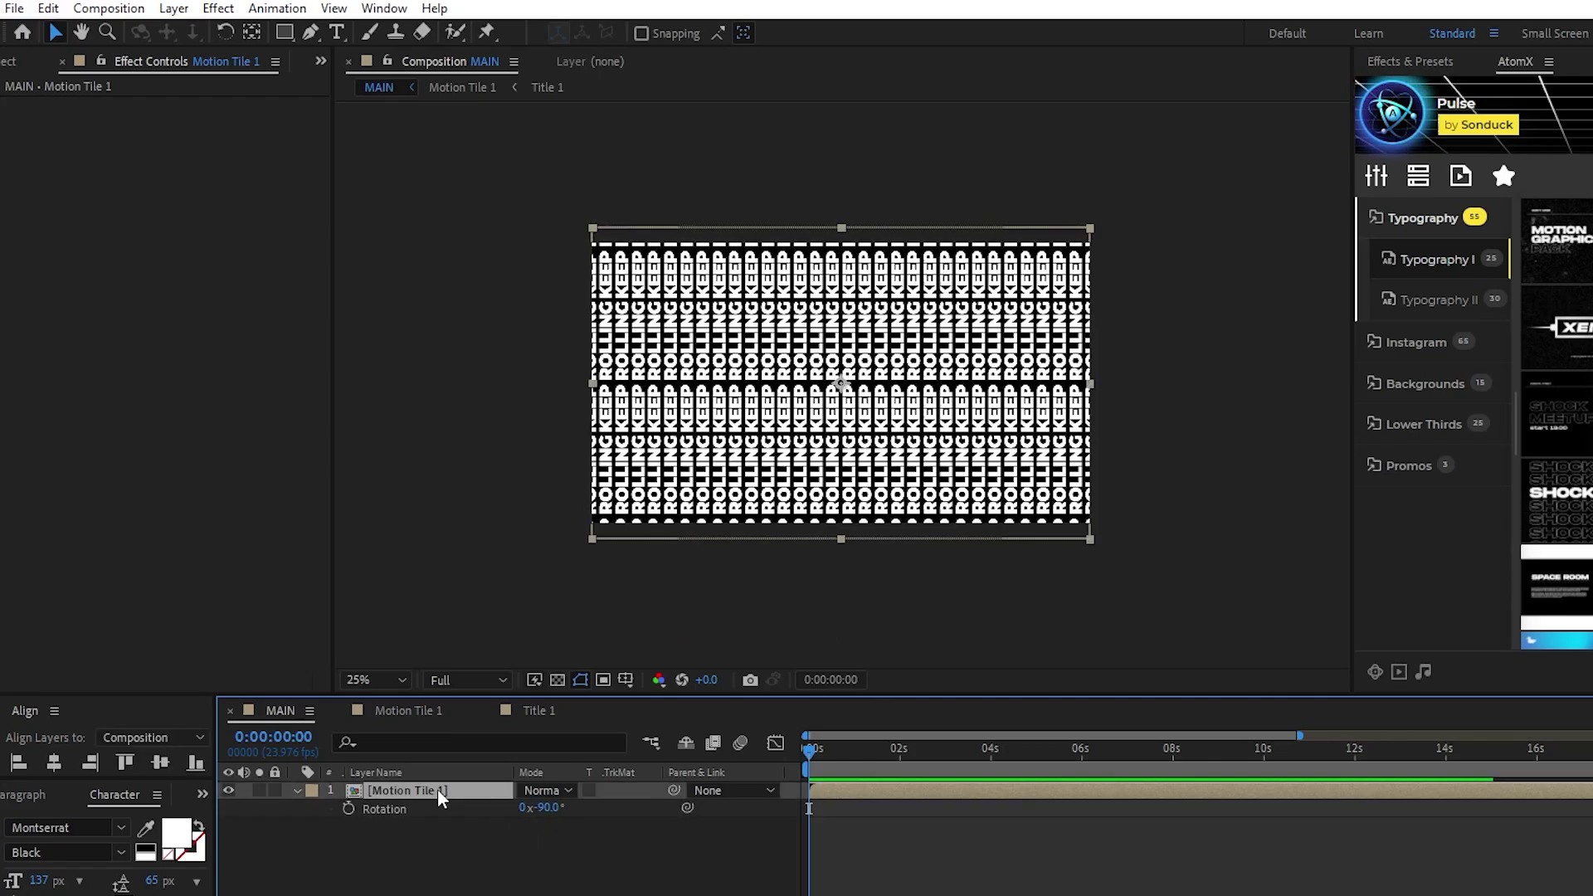
{"action": "left_click", "coordinate": [219, 8]}
{"action": "mouse_move", "coordinate": [337, 450]}
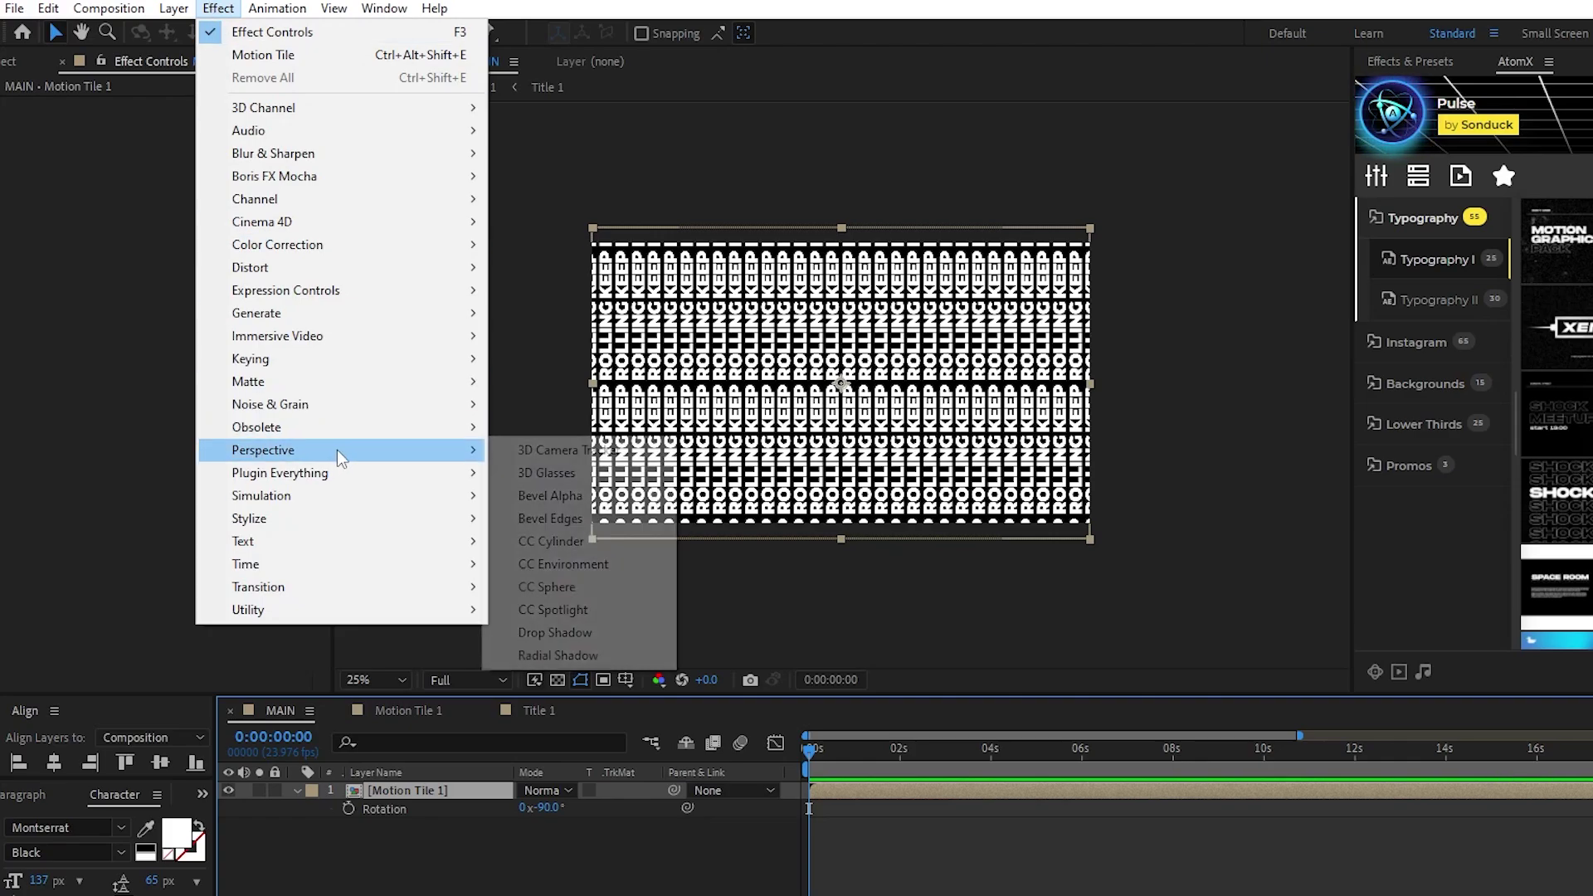
{"action": "left_click", "coordinate": [594, 541]}
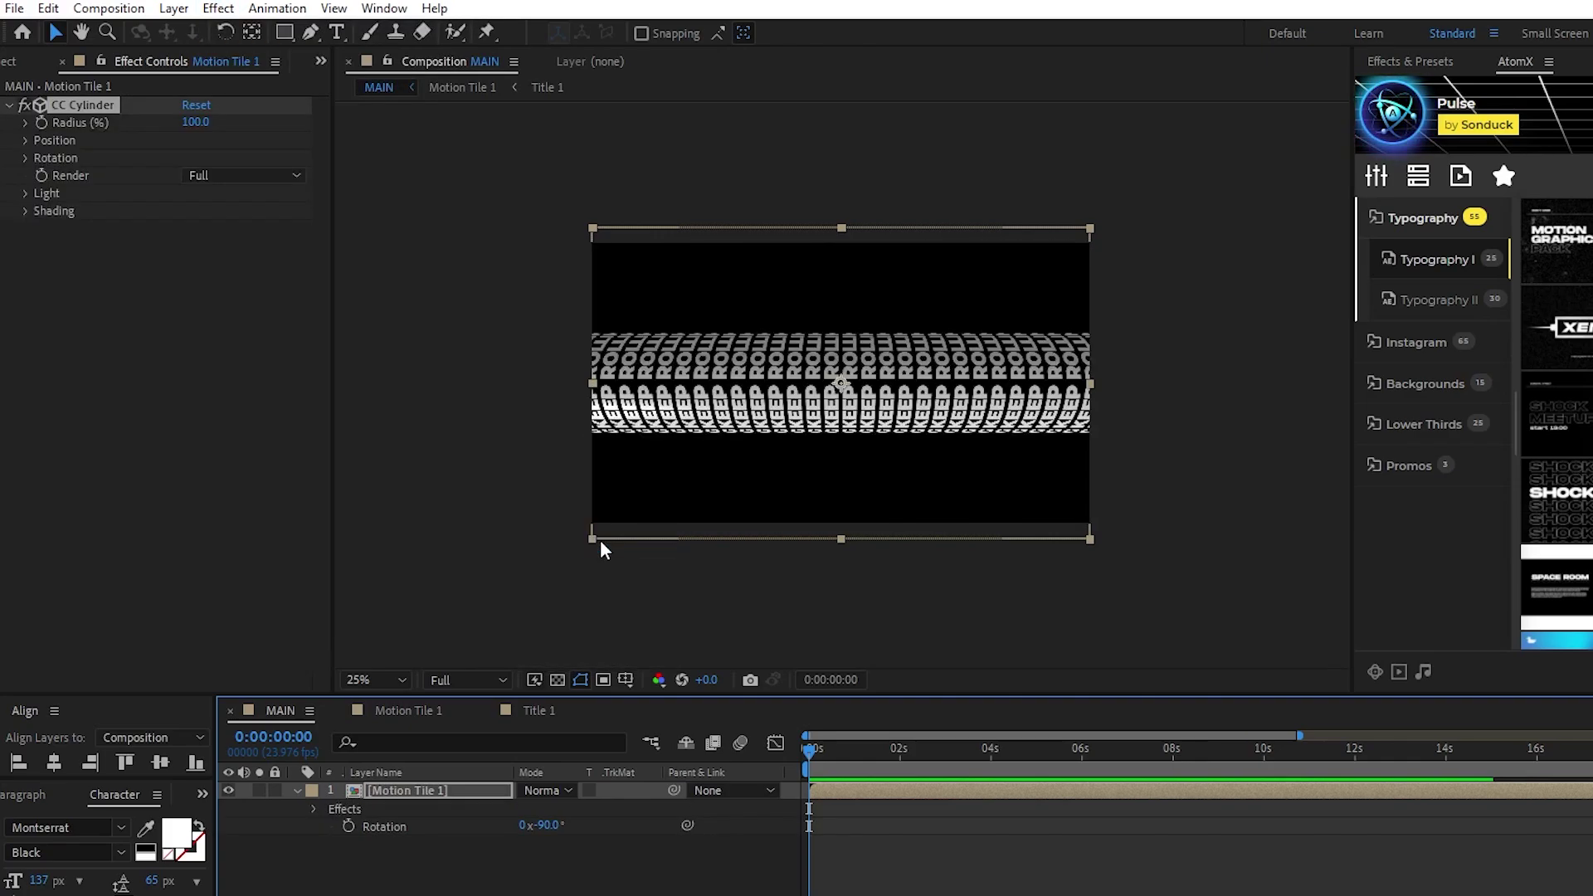
{"action": "left_click", "coordinate": [265, 176]}
{"action": "left_click", "coordinate": [265, 221]}
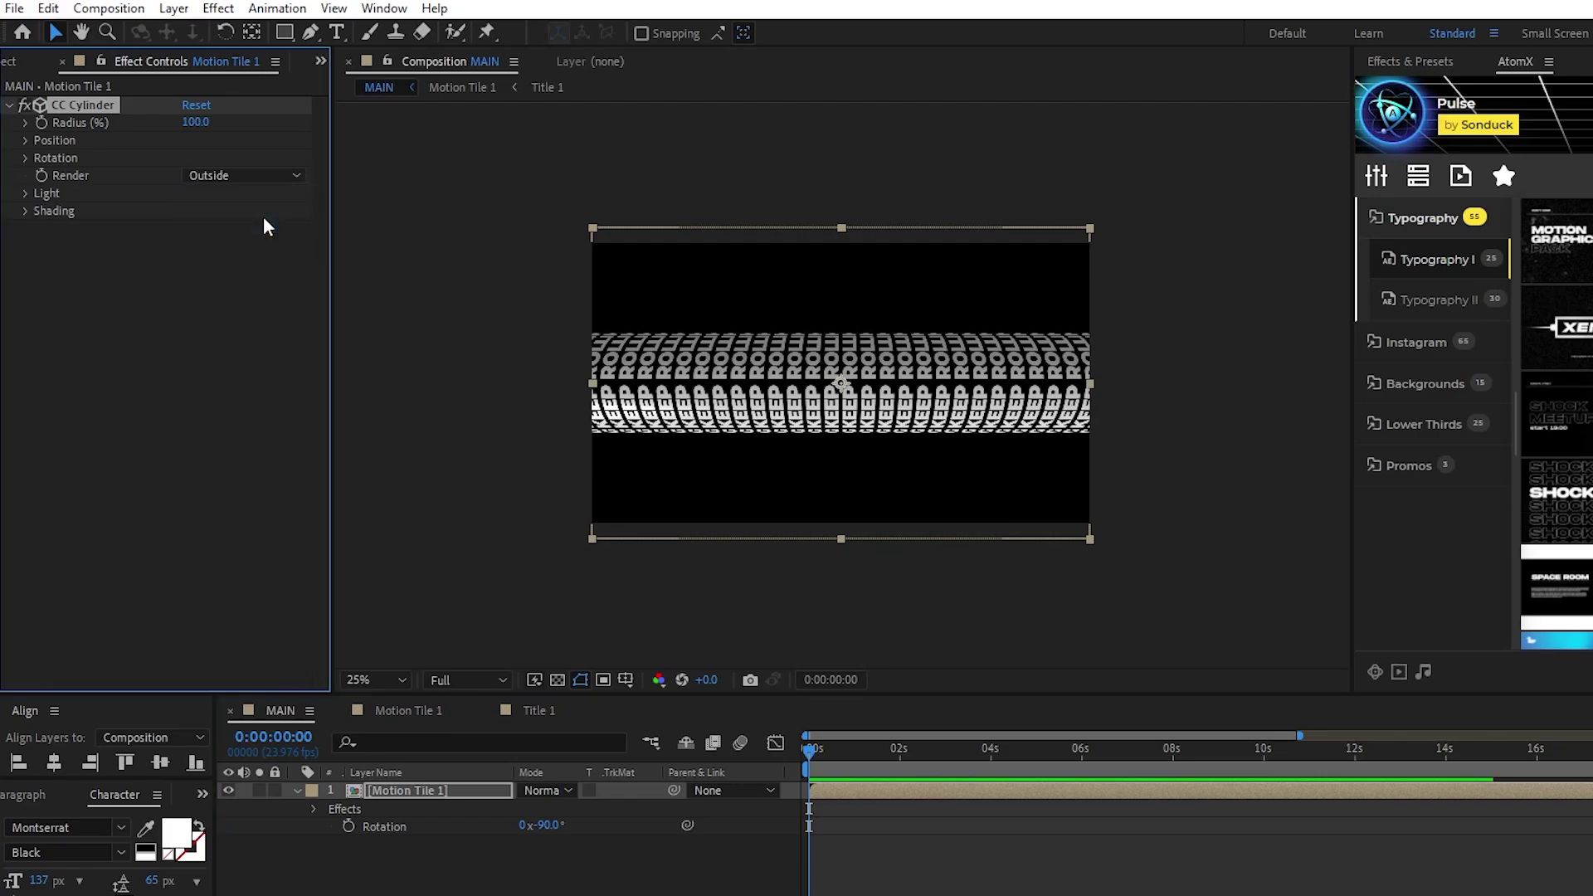
Drive the cylinder's Rotation Y with the expression time*25
{"action": "left_click", "coordinate": [26, 157]}
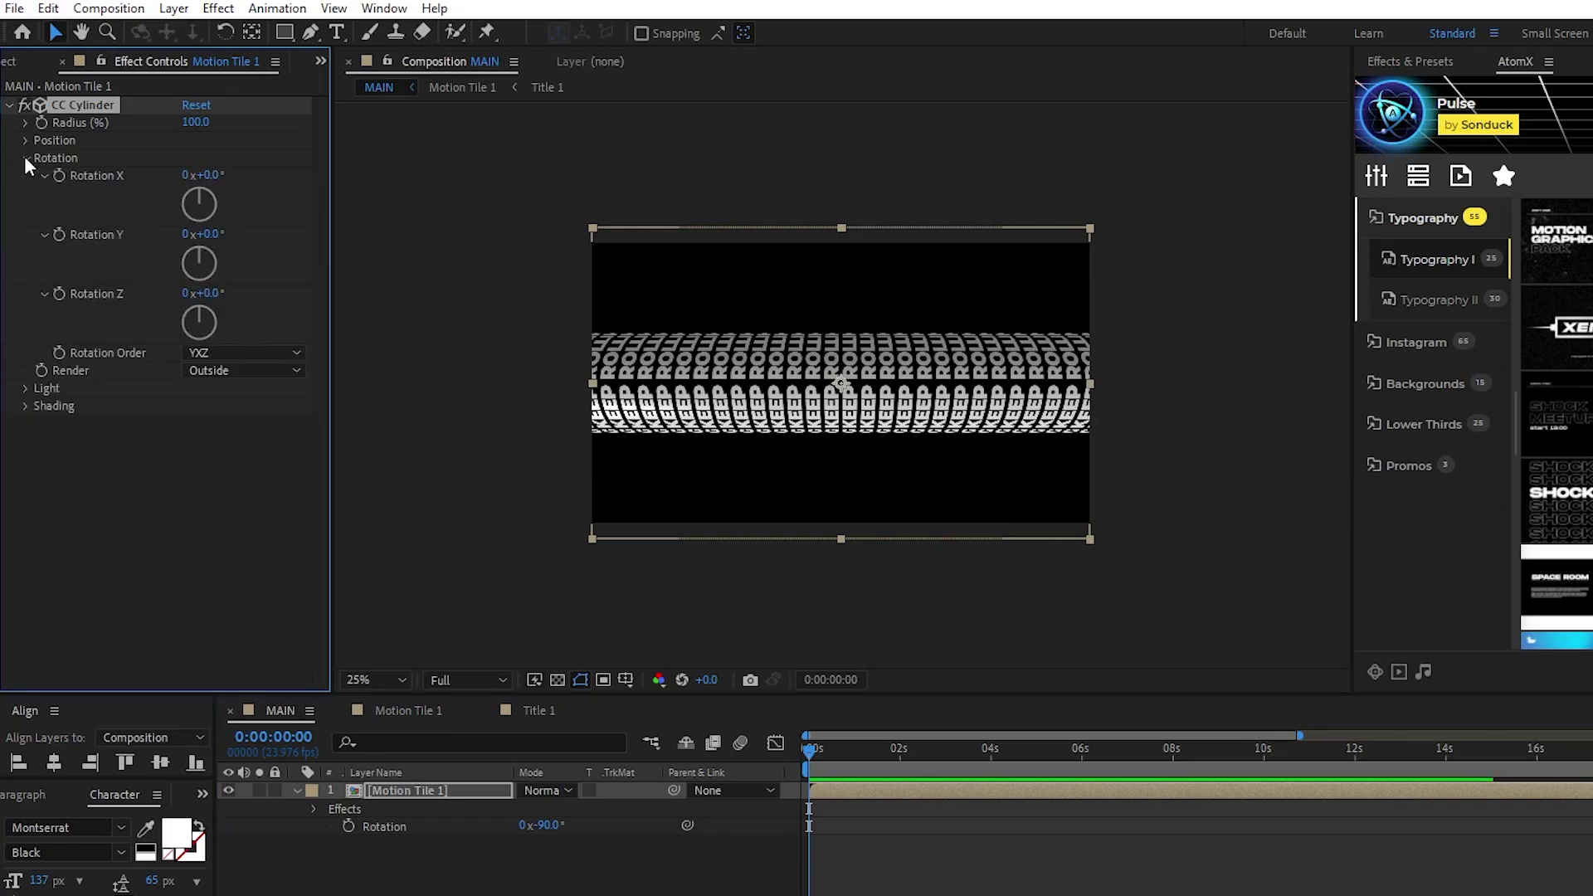
{"action": "left_click", "coordinate": [59, 235], "text": "alt"}
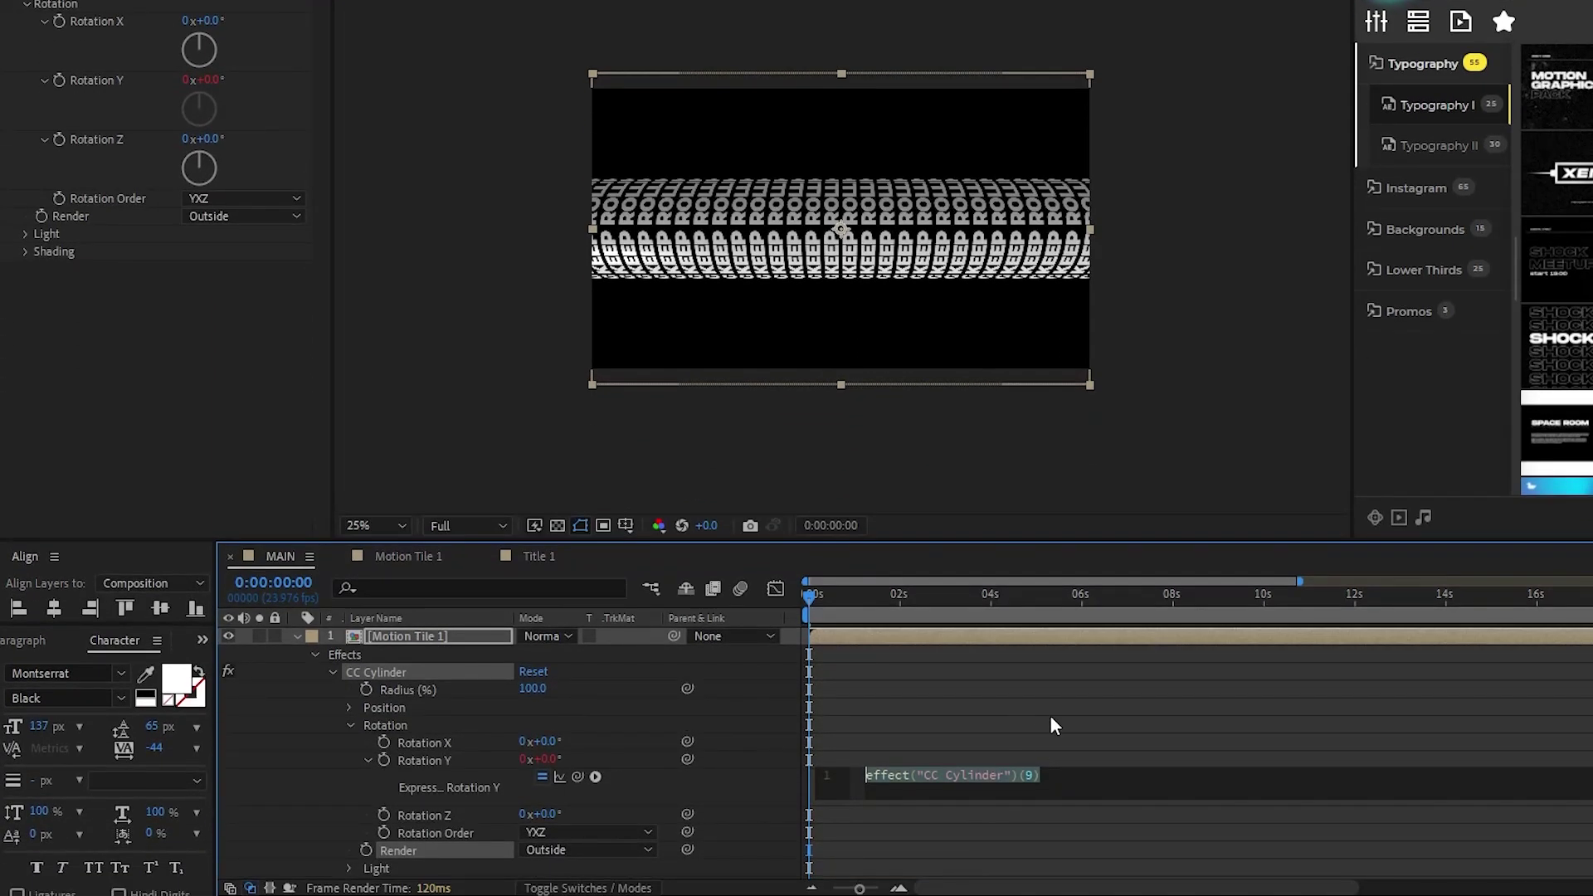
{"action": "type", "text": "time*25"}
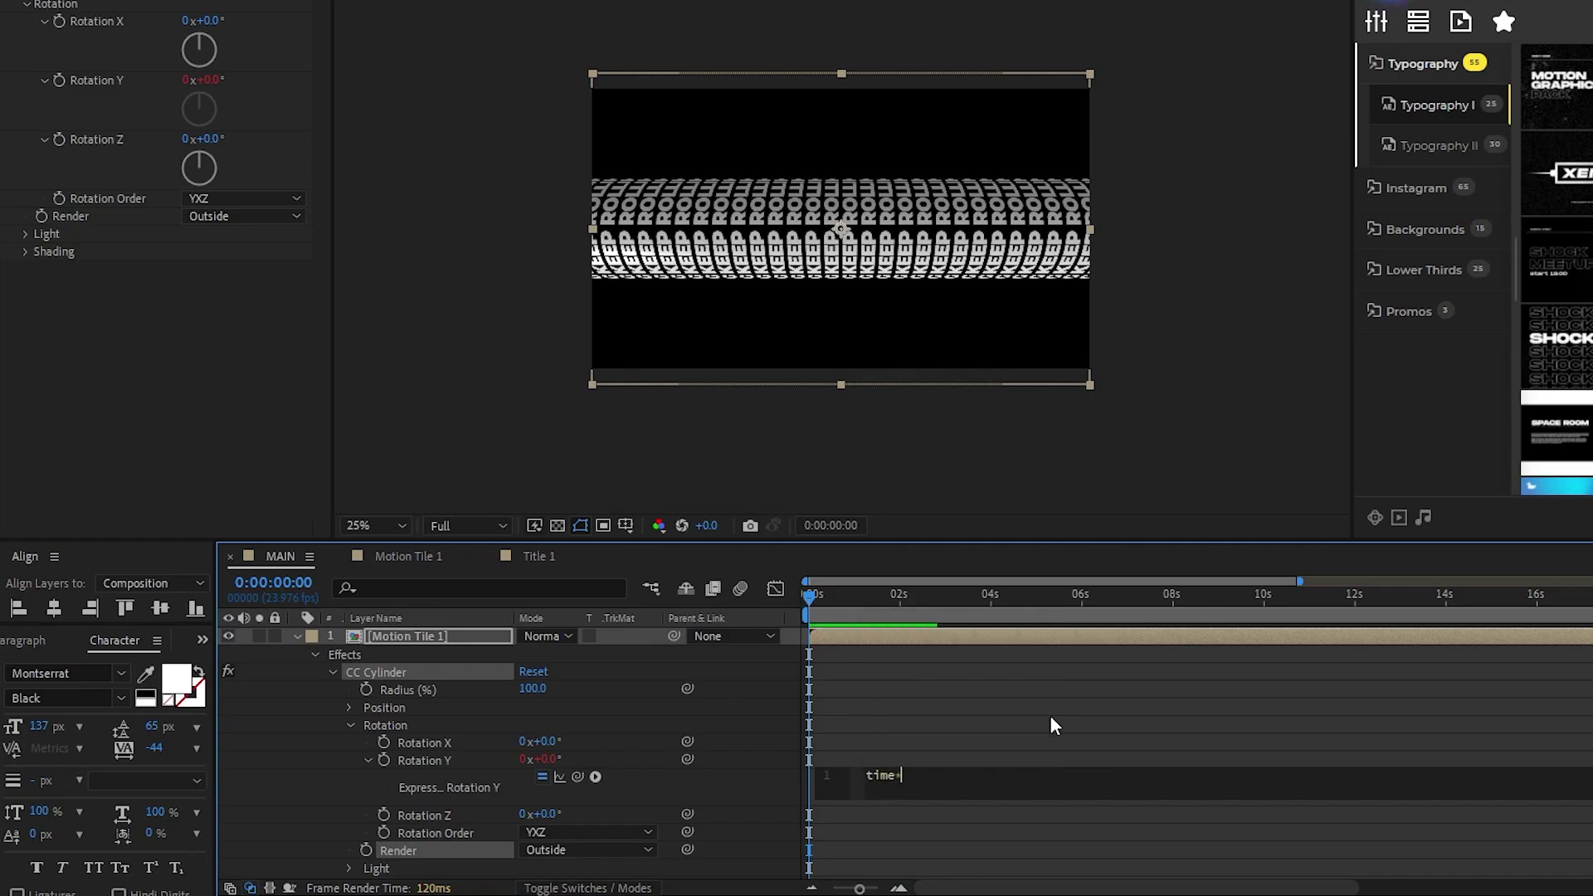
{"action": "left_click", "coordinate": [1042, 707]}
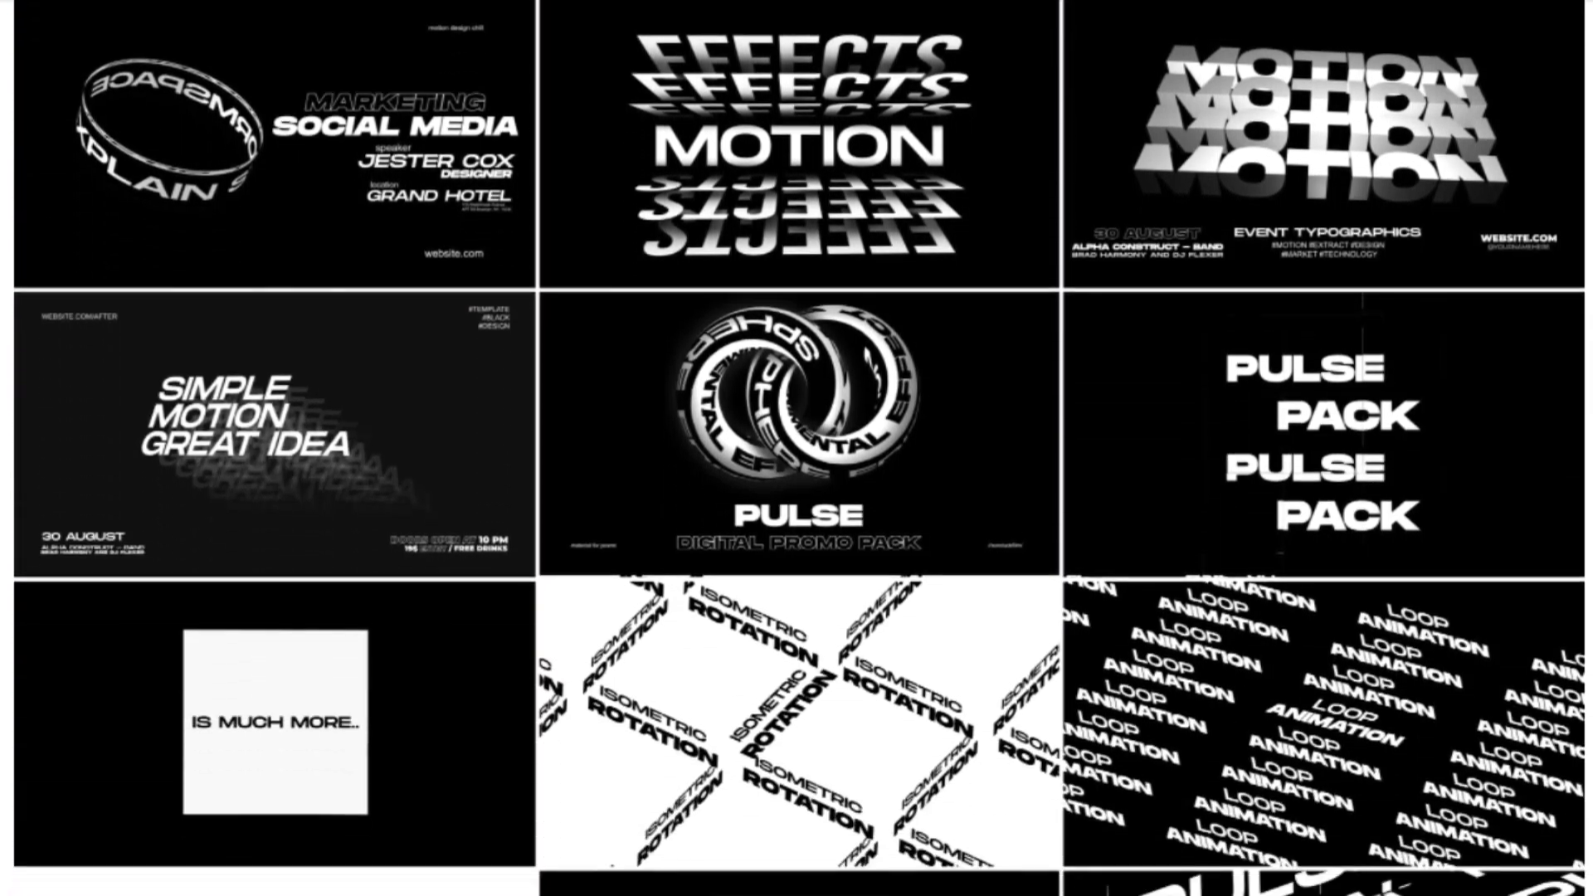
Import the DREAM typography template from the AtomX panel
{"action": "scroll", "coordinate": [1589, 369], "scroll_direction": "down", "scroll_amount": 5}
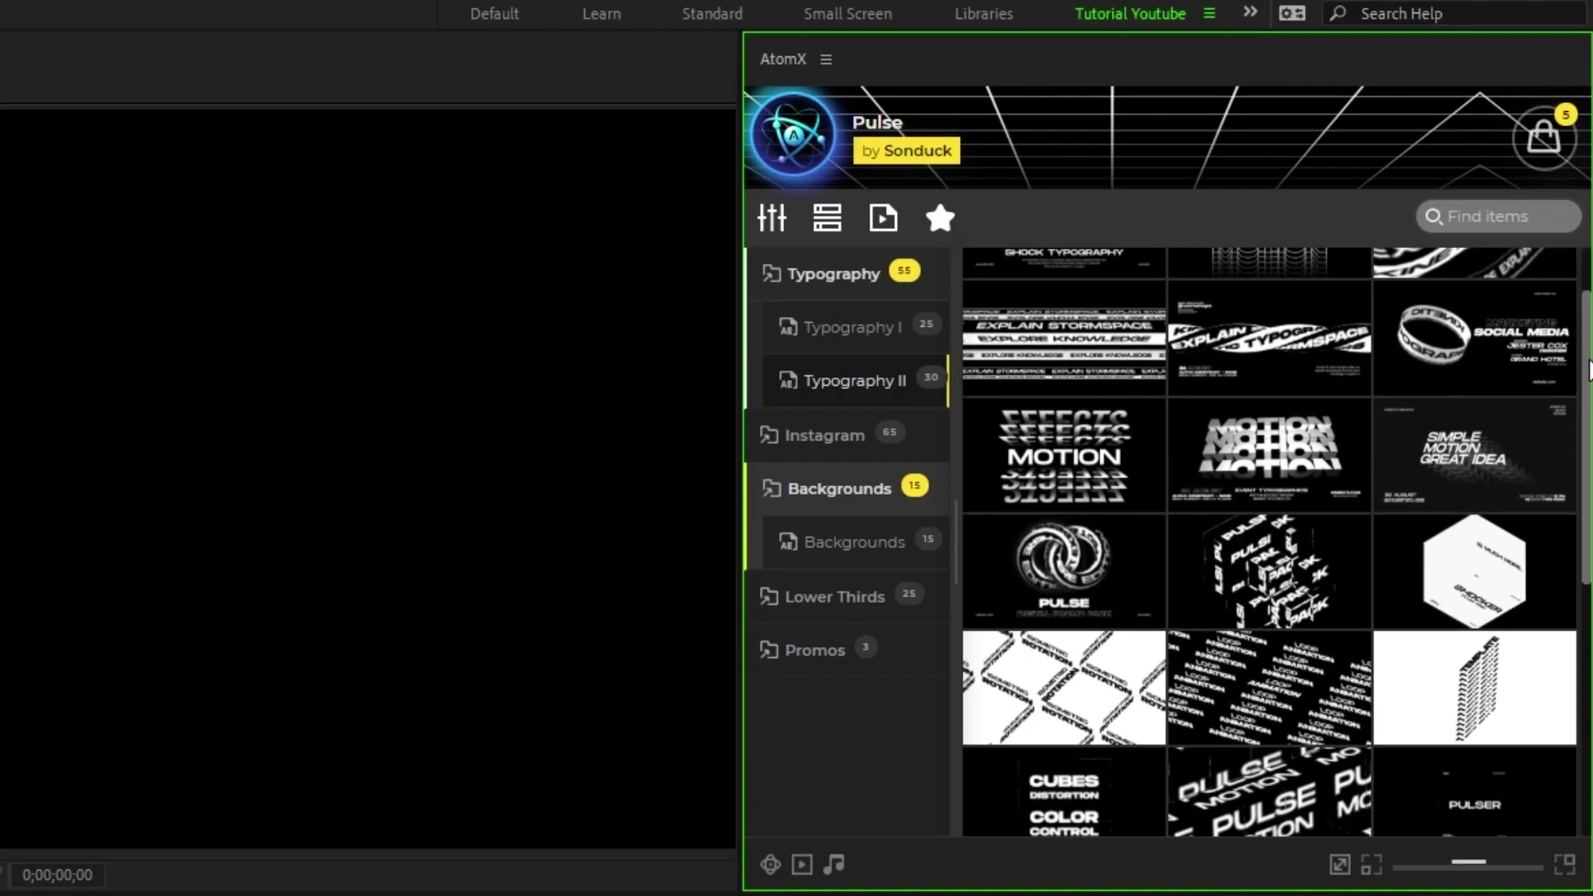
{"action": "scroll", "coordinate": [1589, 369], "scroll_direction": "down", "scroll_amount": 5}
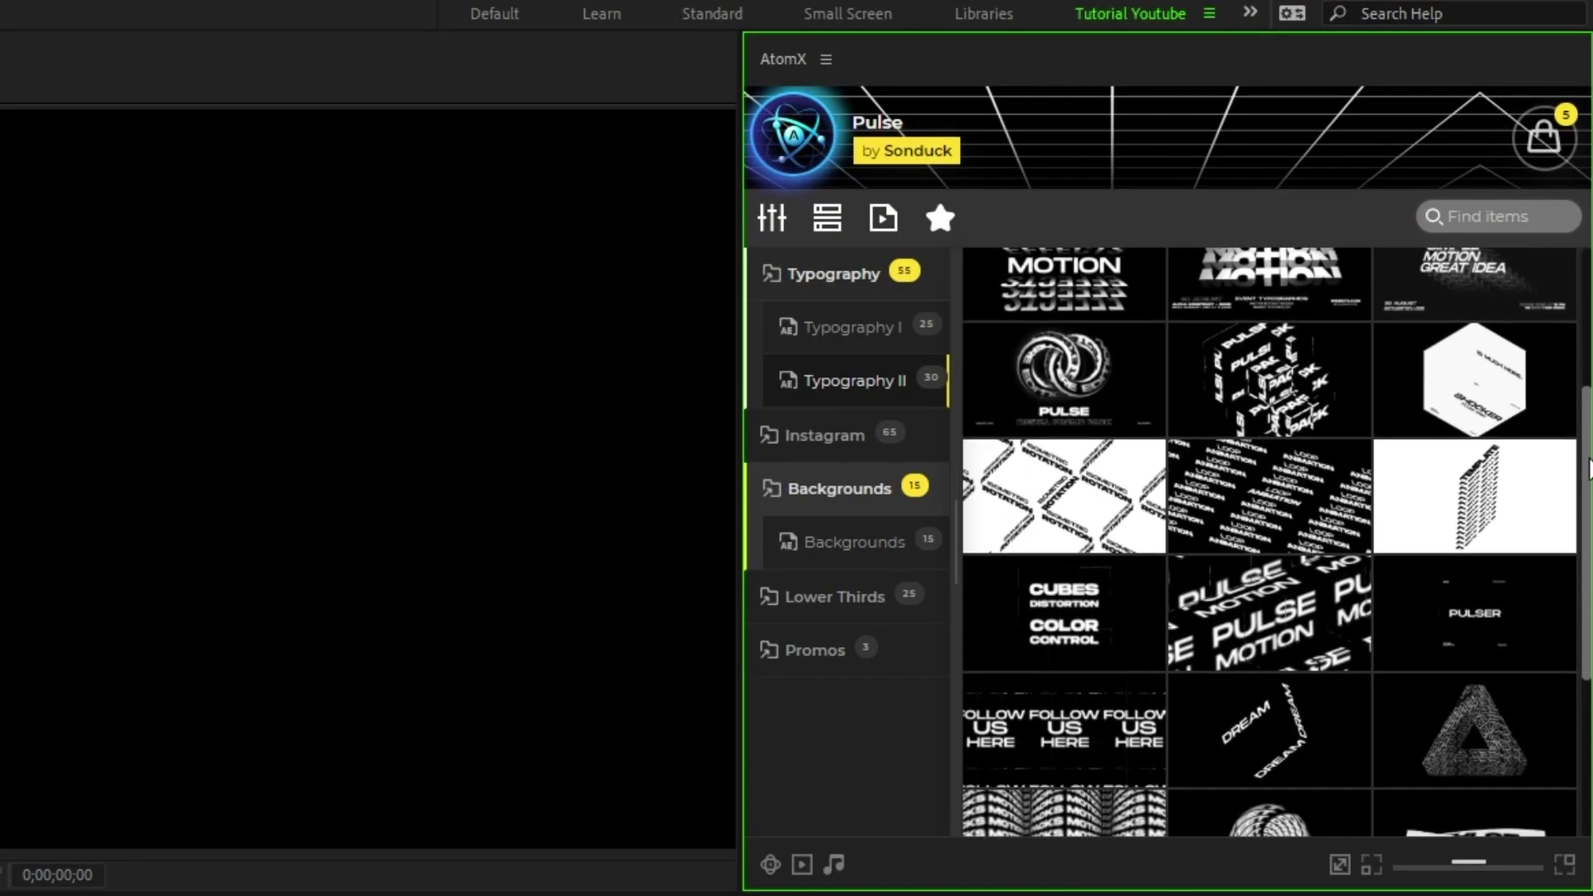
{"action": "left_click", "coordinate": [1267, 631]}
In COLOR CONTROL, set the background colour to pink and the text colour to 2D2D2D
{"action": "left_click", "coordinate": [362, 680]}
{"action": "left_click", "coordinate": [181, 105]}
{"action": "left_click", "coordinate": [582, 533]}
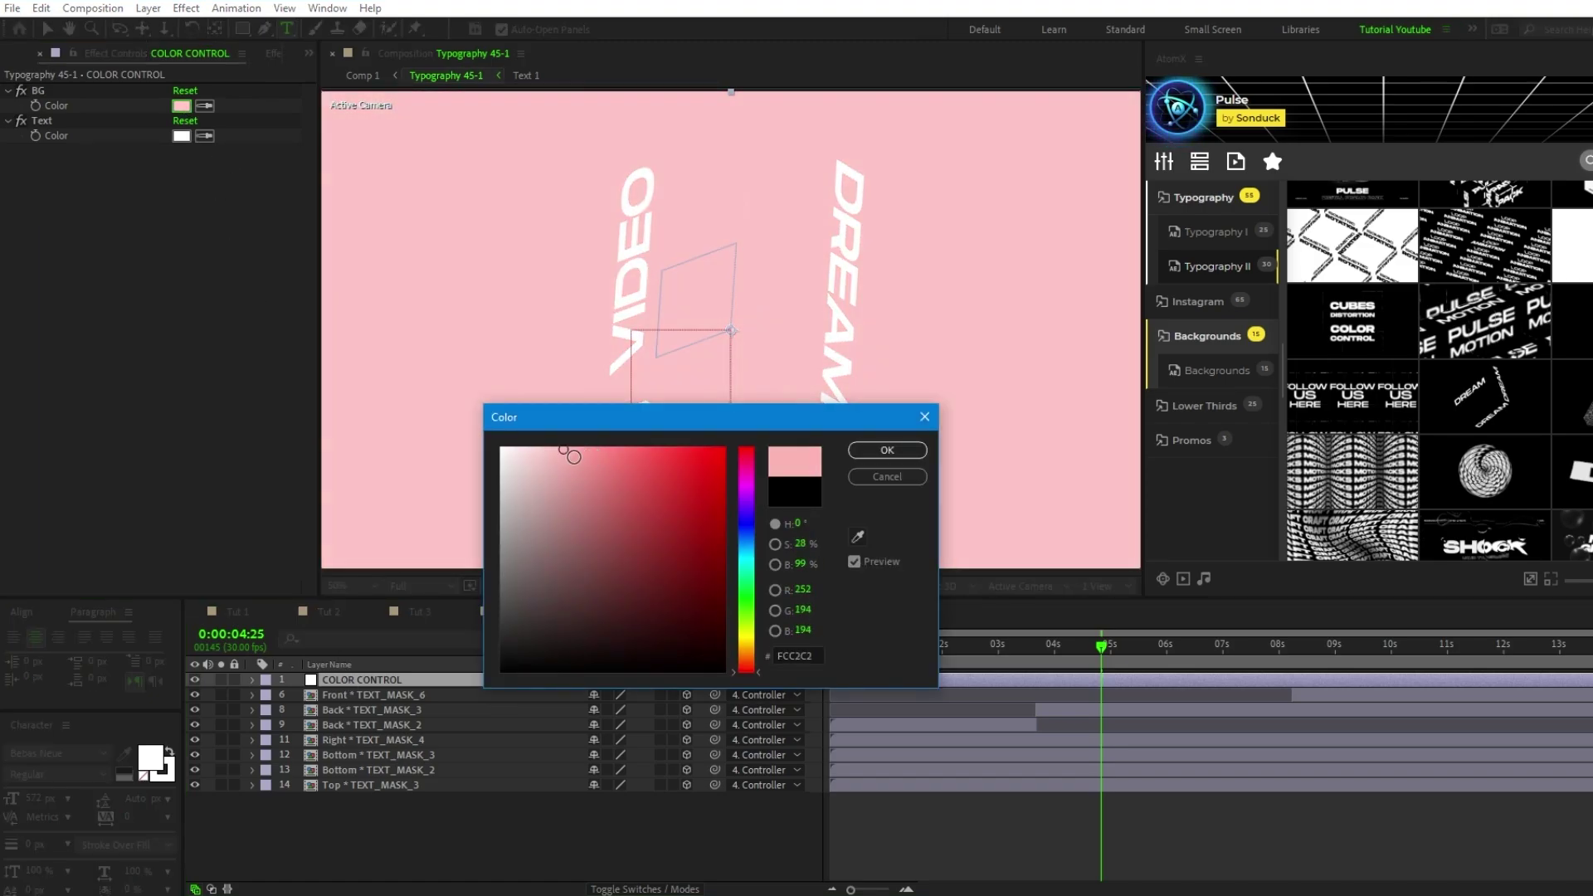
{"action": "left_click", "coordinate": [887, 450]}
{"action": "left_click", "coordinate": [181, 136]}
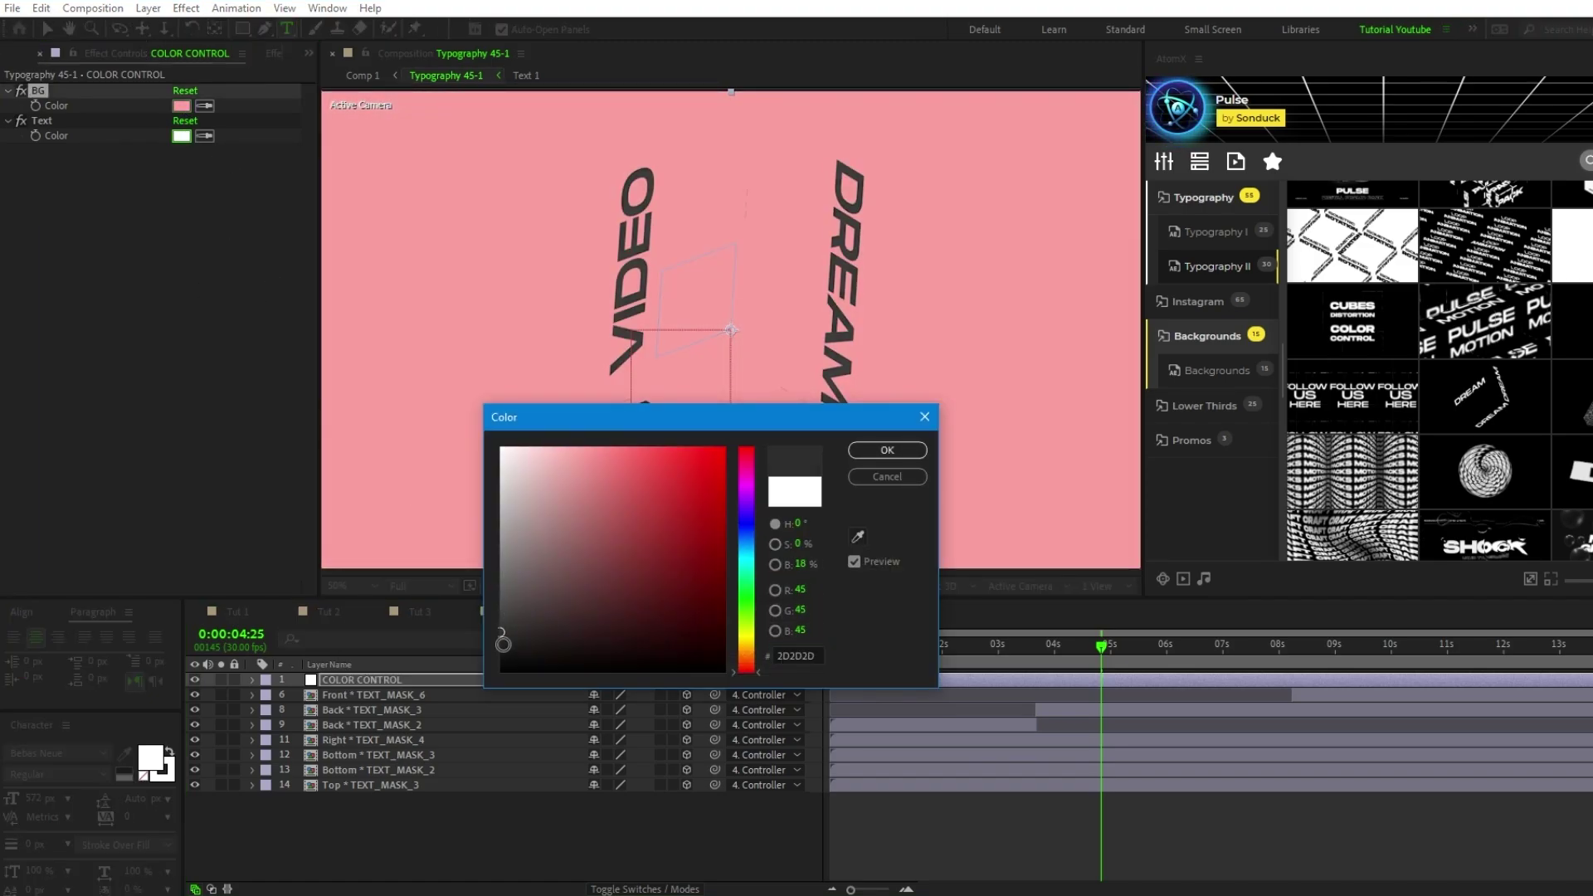
{"action": "left_click", "coordinate": [885, 450]}
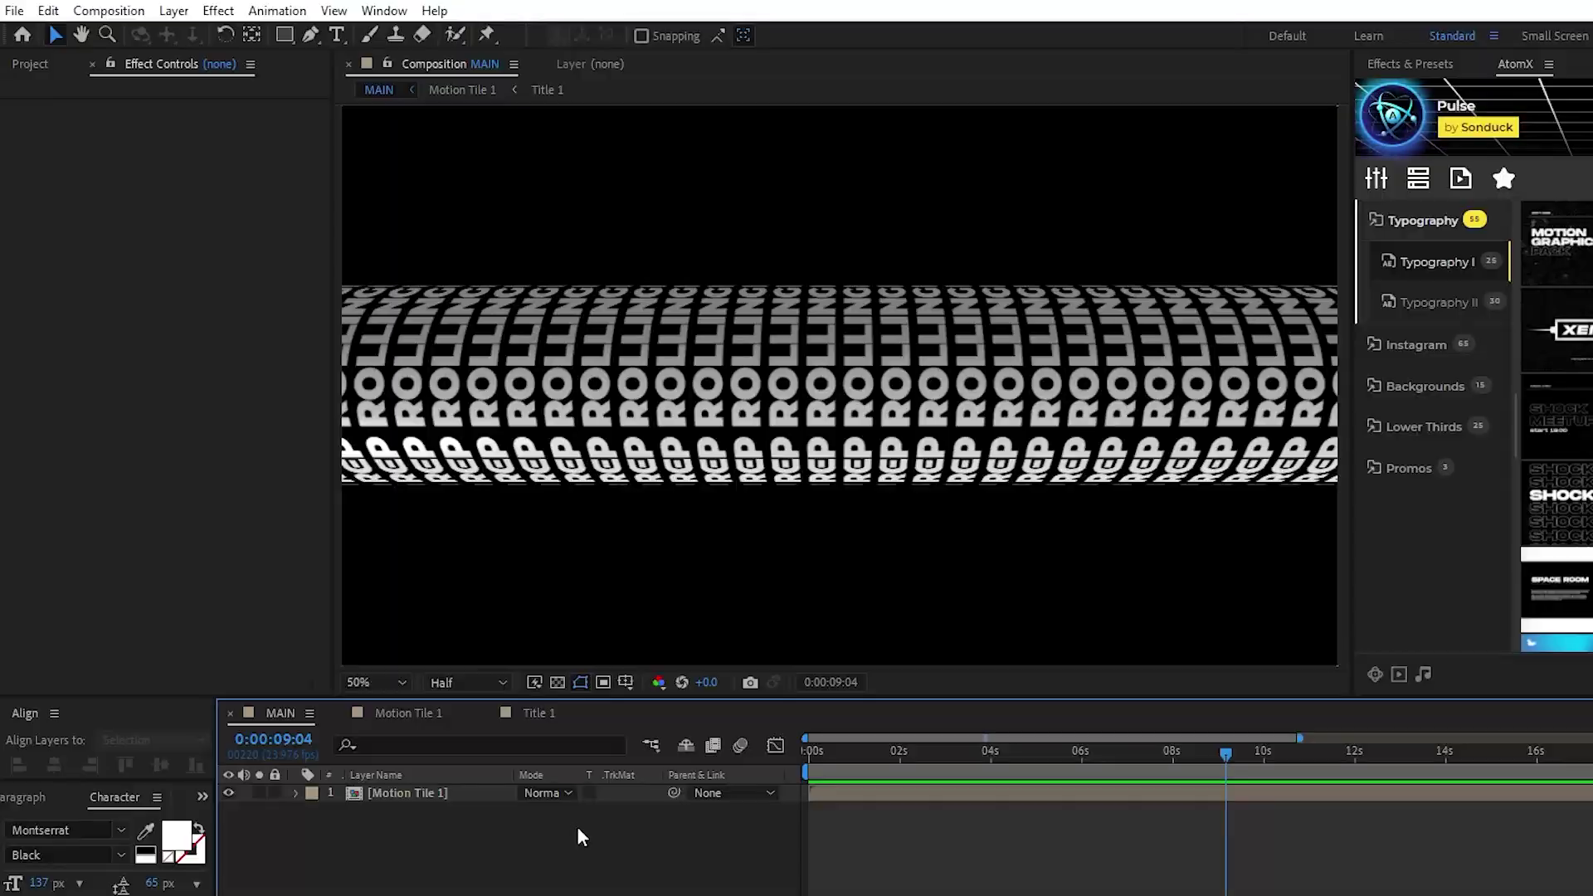
Move the Motion Tile 1 layer up to position Y 300
{"action": "left_click", "coordinate": [442, 793]}
{"action": "key", "text": "p"}
{"action": "left_click", "coordinate": [565, 809]}
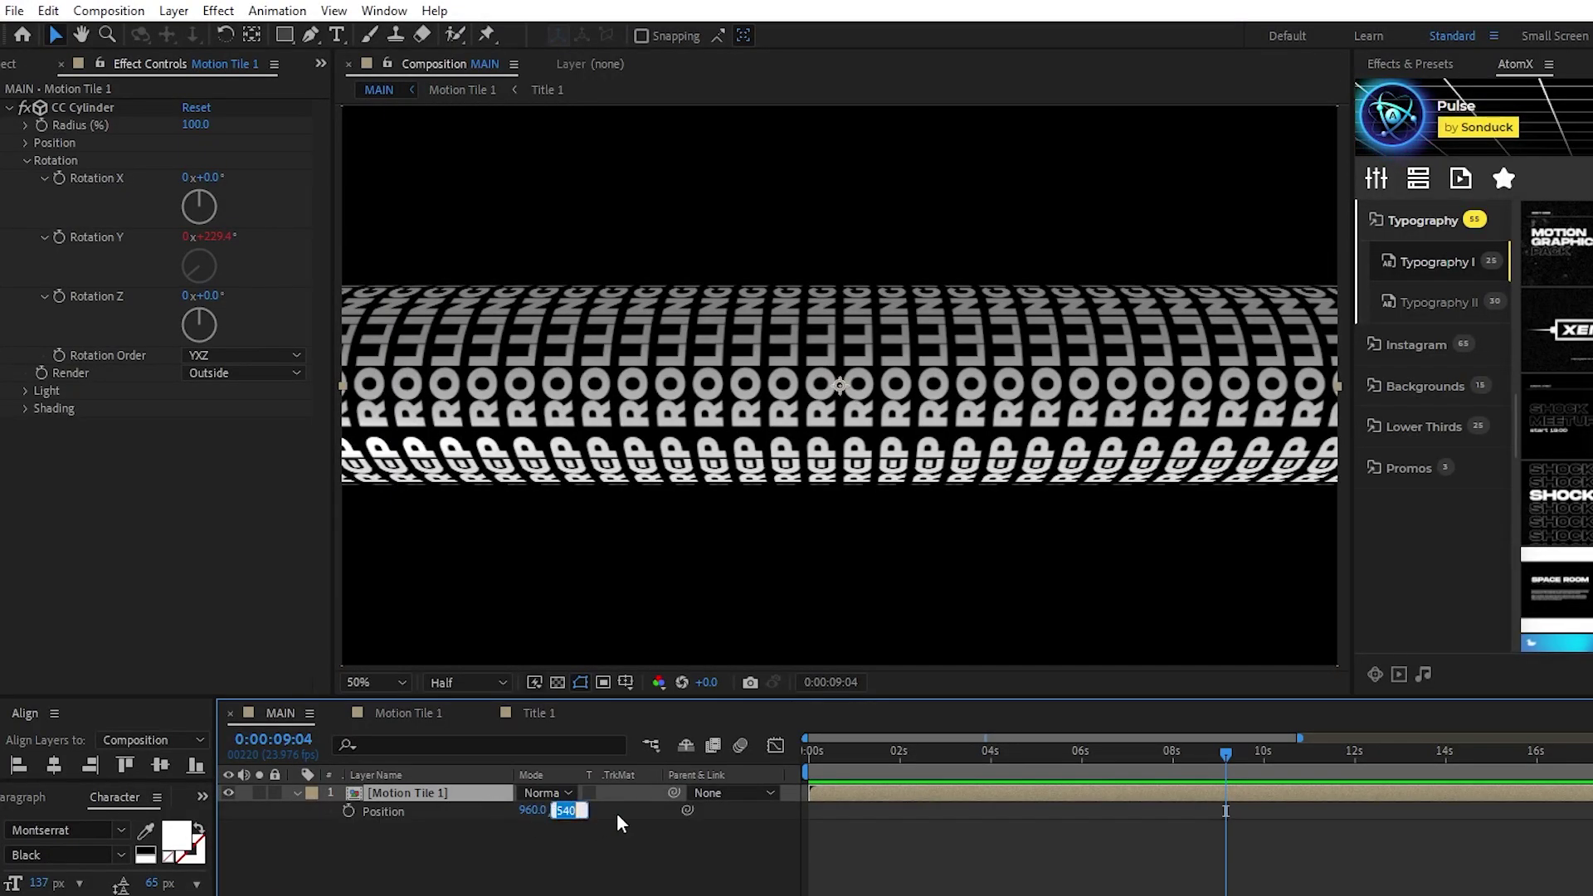
{"action": "type", "text": "300"}
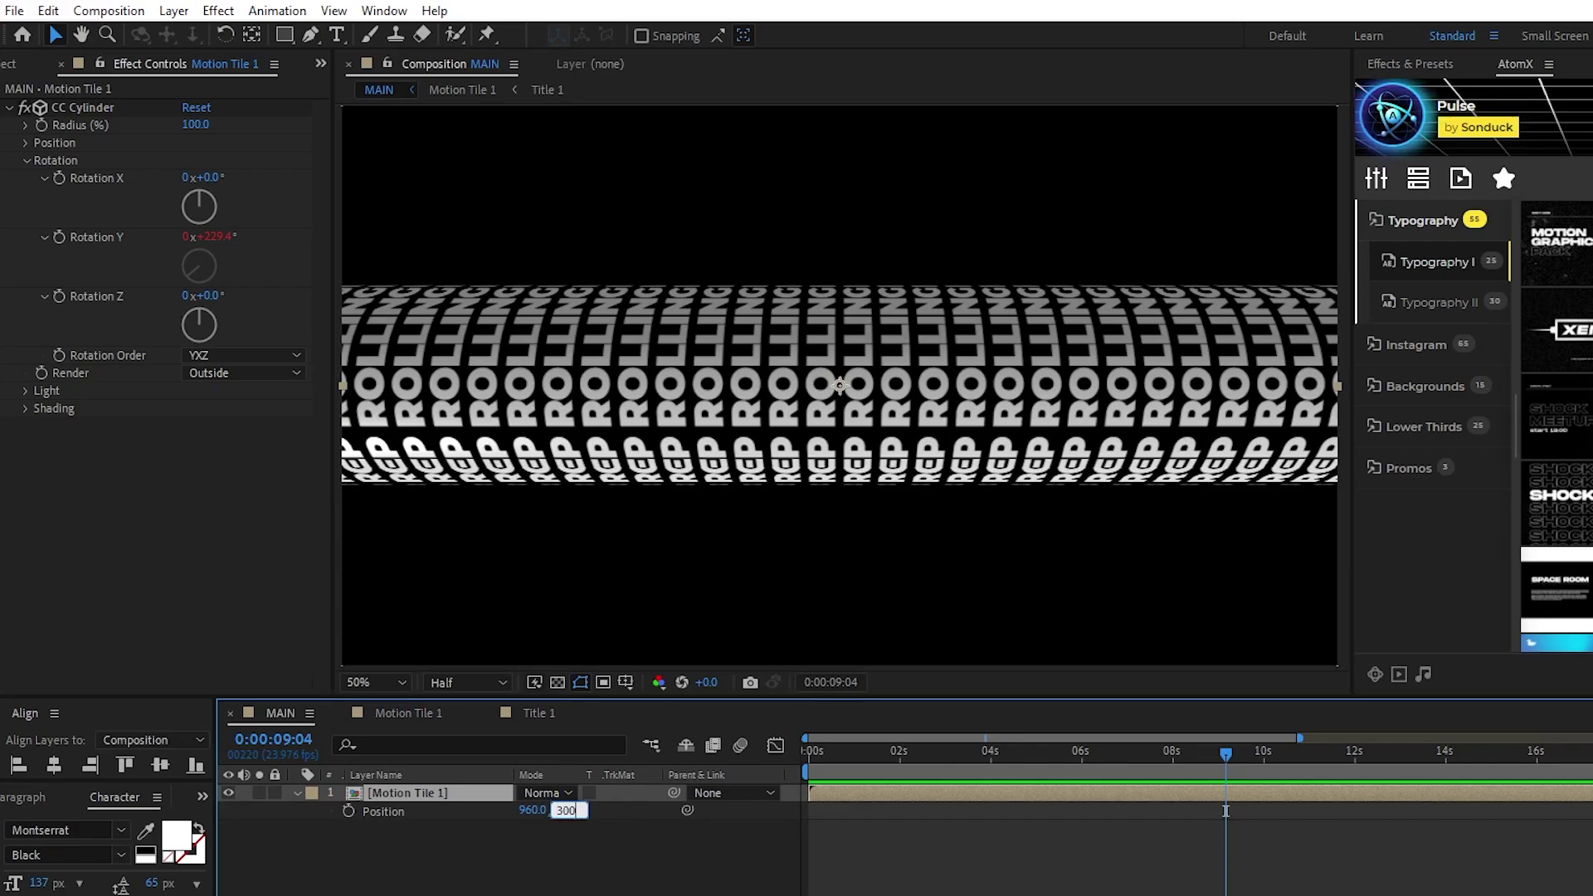
{"action": "key", "text": "Return"}
Pre-compose the Motion Tile 1 layer into a new comp named 'Cylinder 1'
{"action": "right_click", "coordinate": [439, 793]}
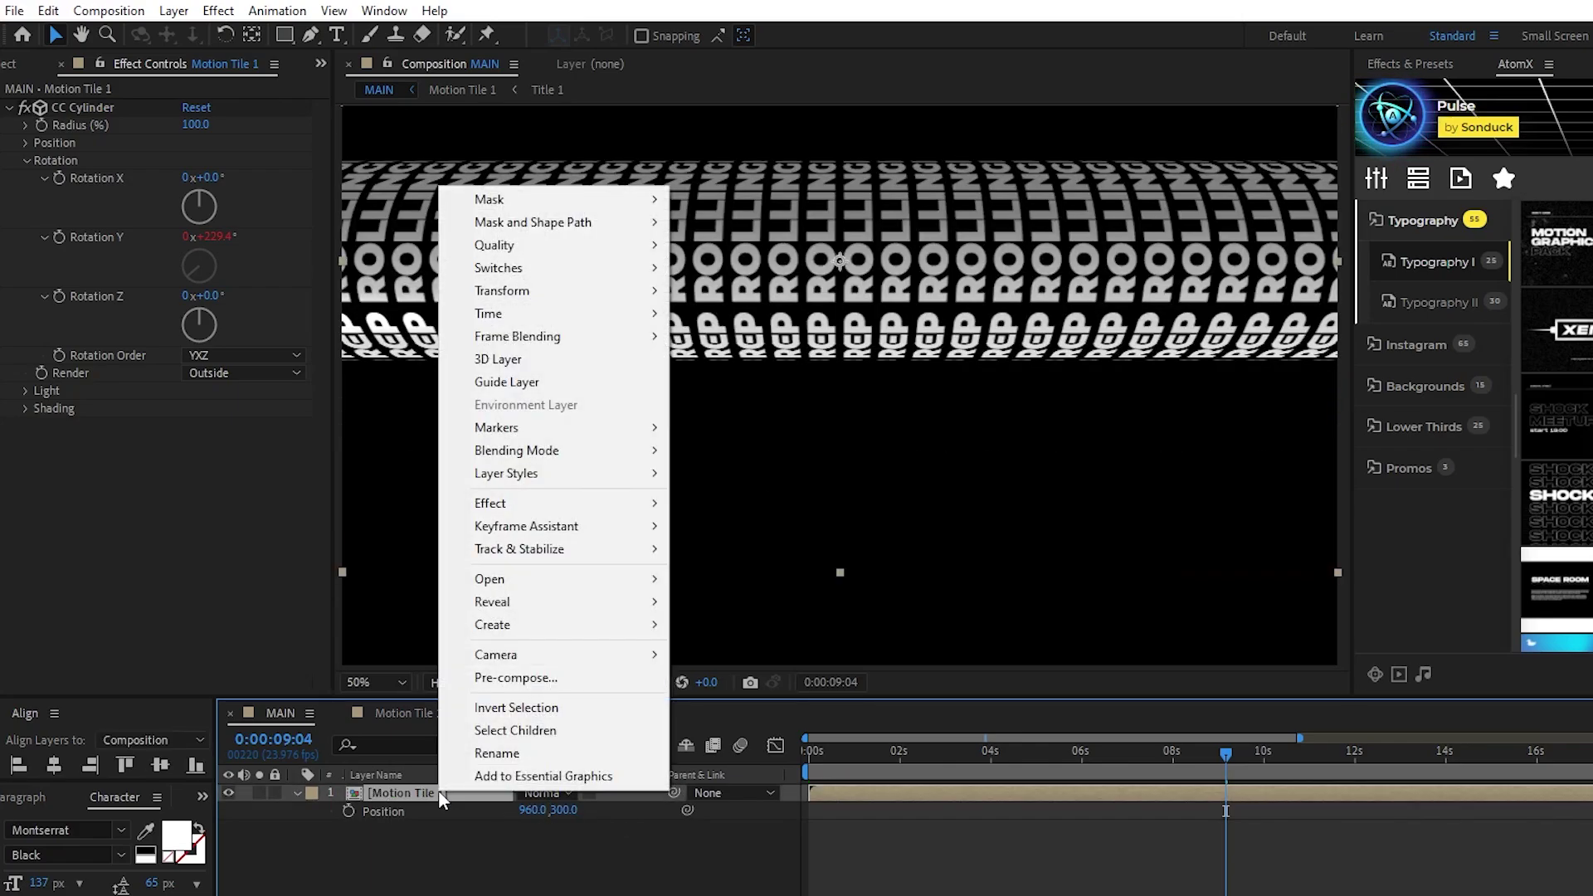
{"action": "left_click", "coordinate": [510, 677]}
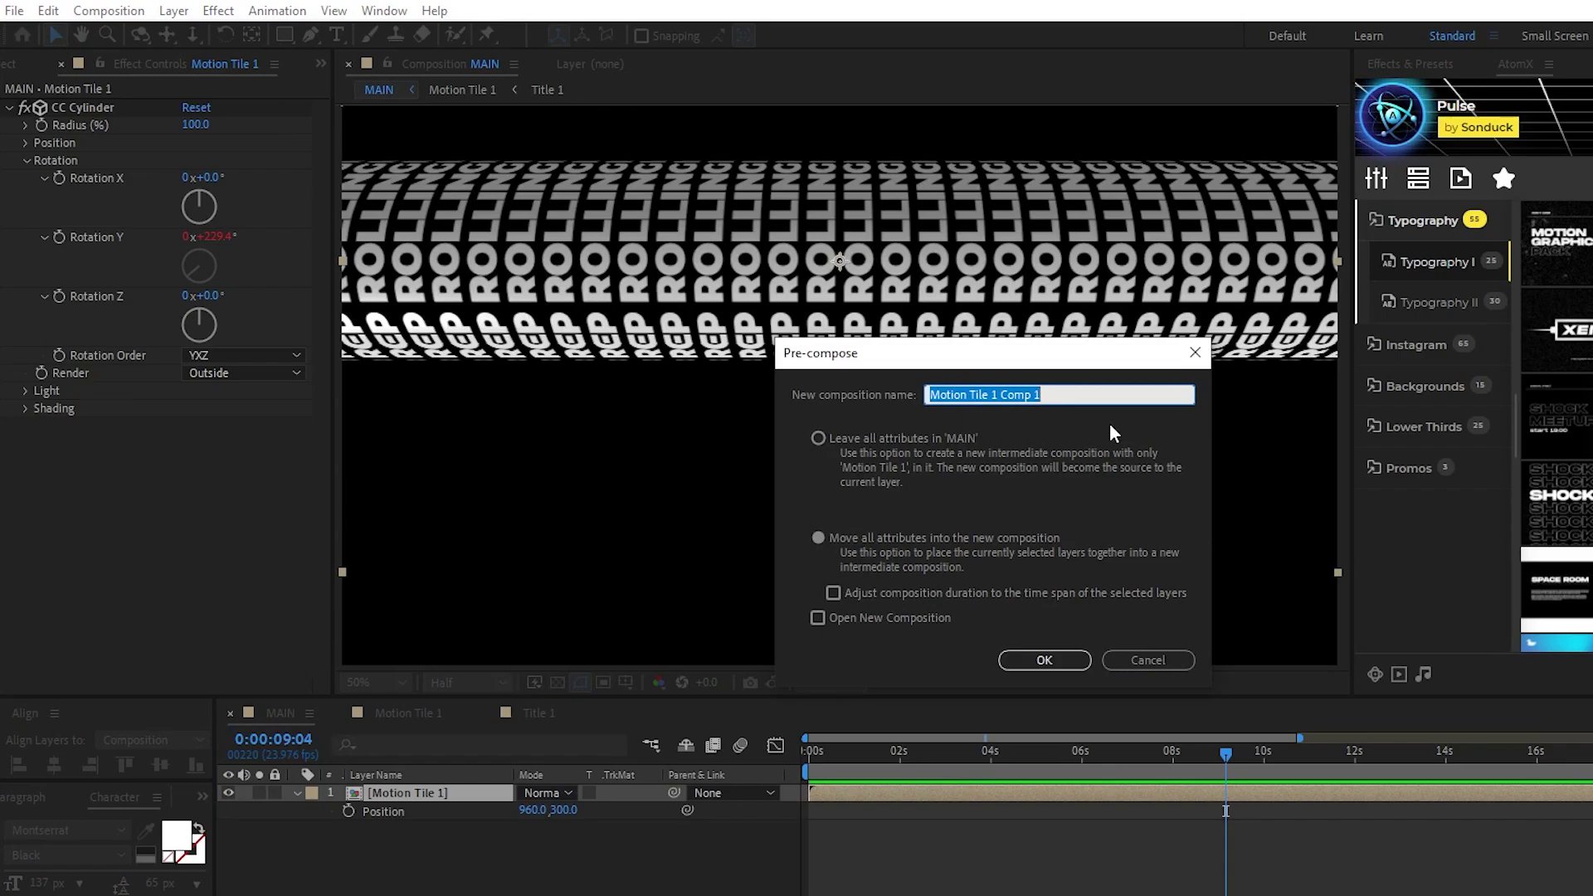
{"action": "type", "text": "Cylinder 1"}
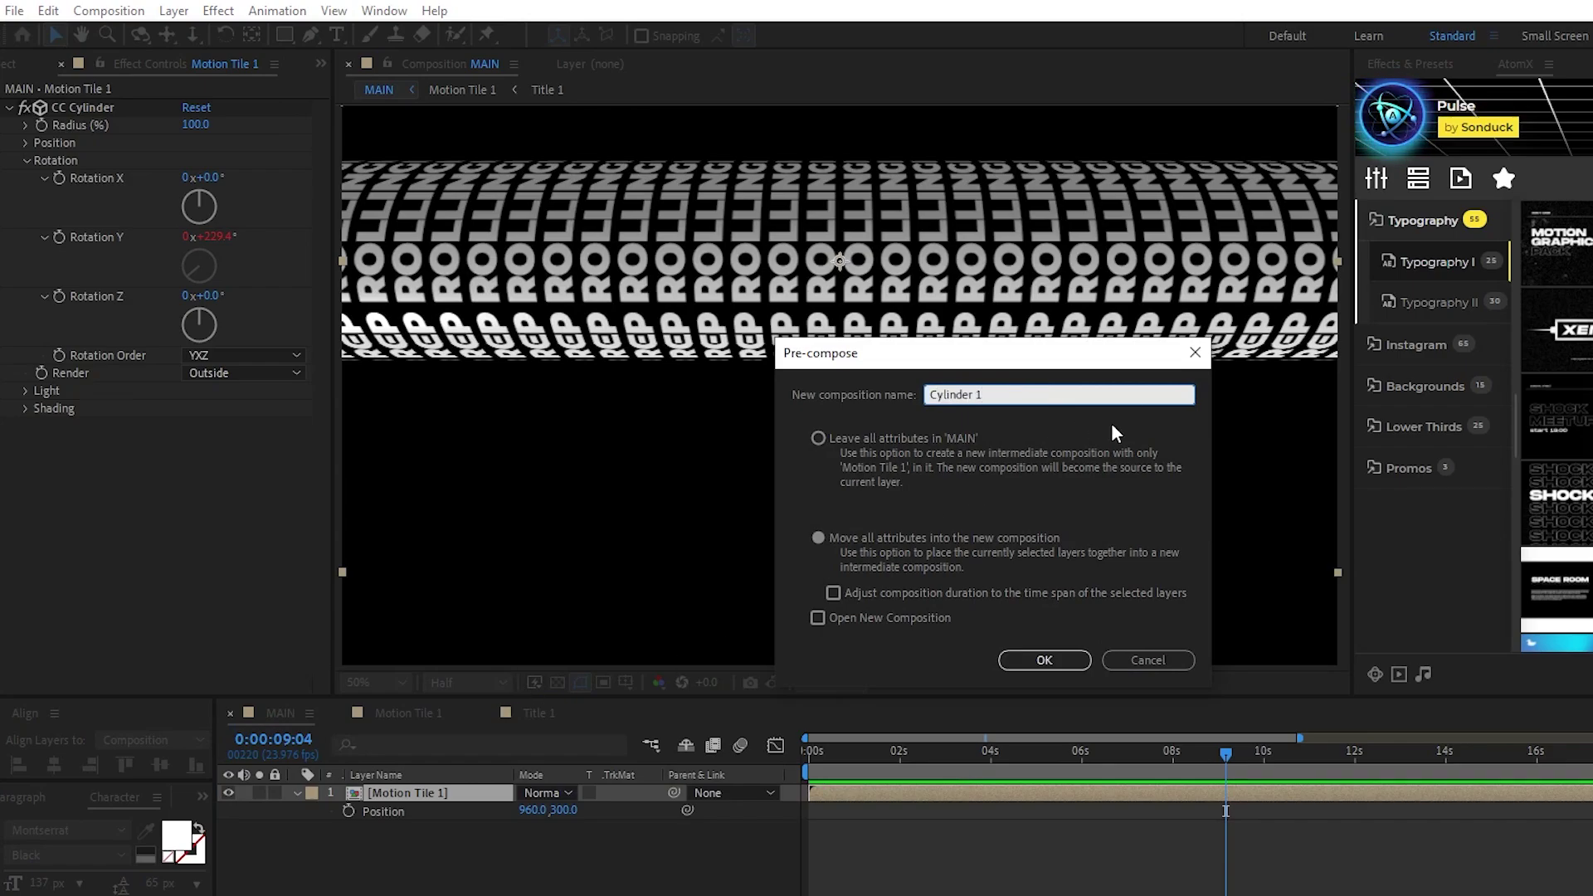
{"action": "left_click", "coordinate": [1047, 662]}
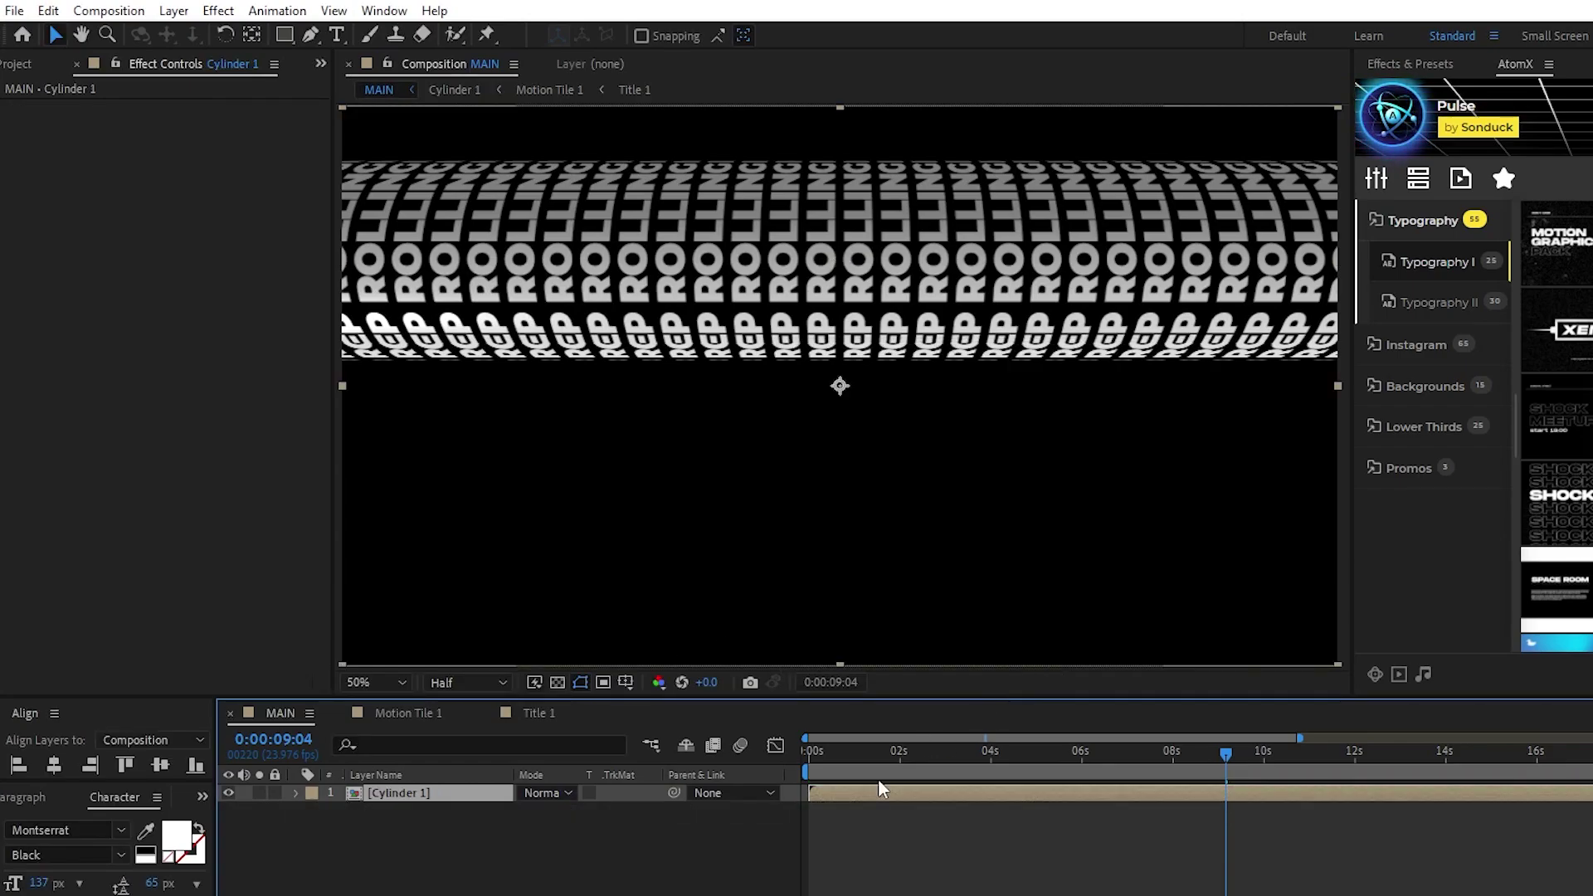
Apply CC Sphere and CC Vignette to the Cylinder 1 layer
{"action": "left_click", "coordinate": [219, 10]}
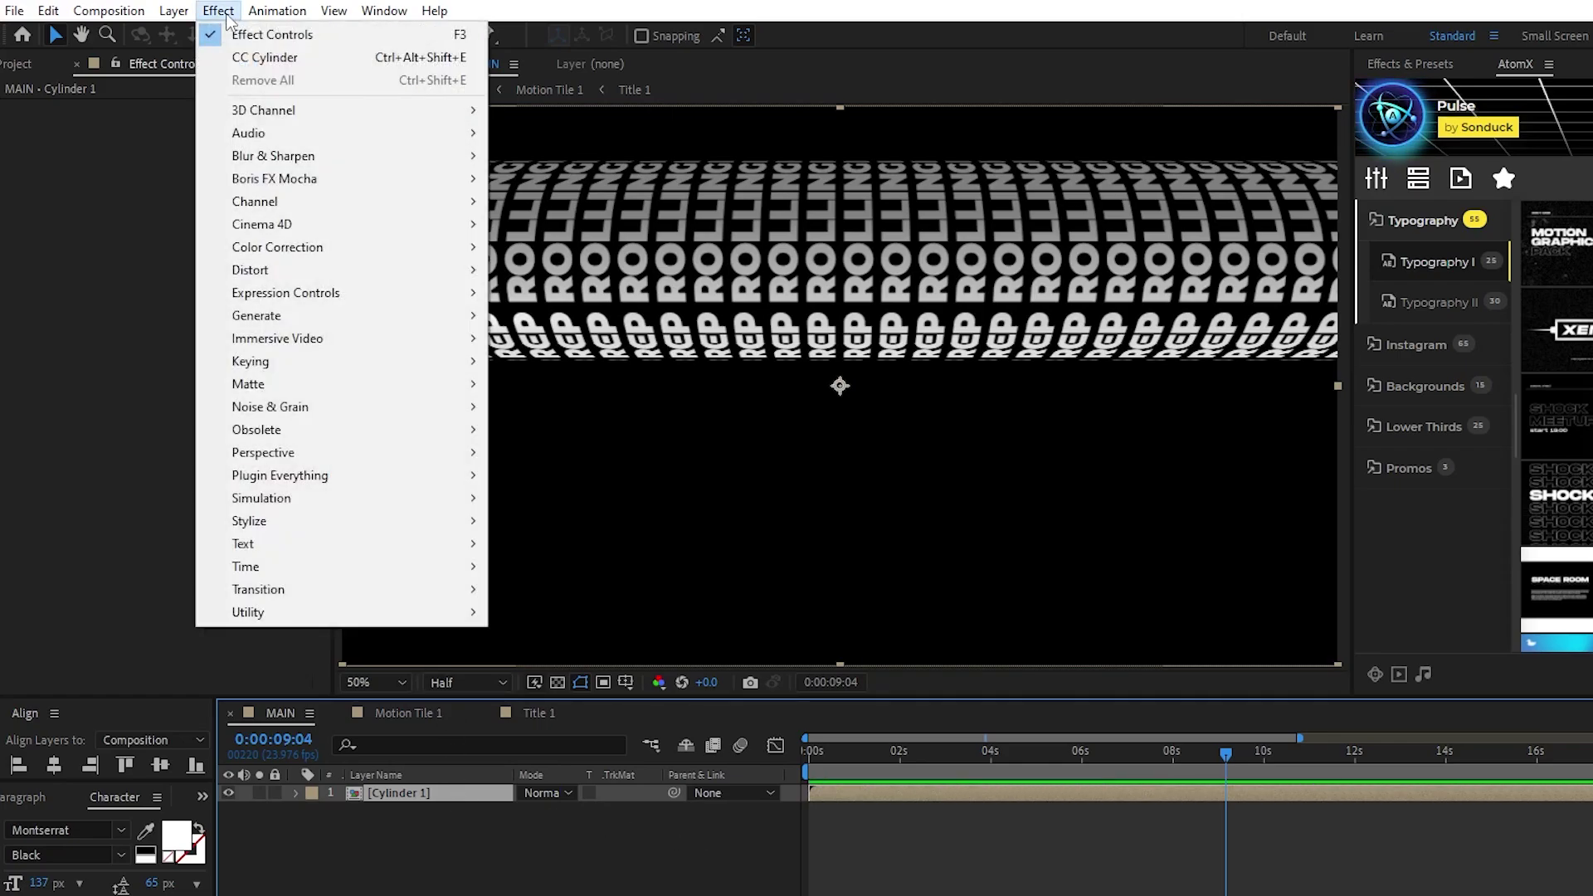
{"action": "mouse_move", "coordinate": [457, 459]}
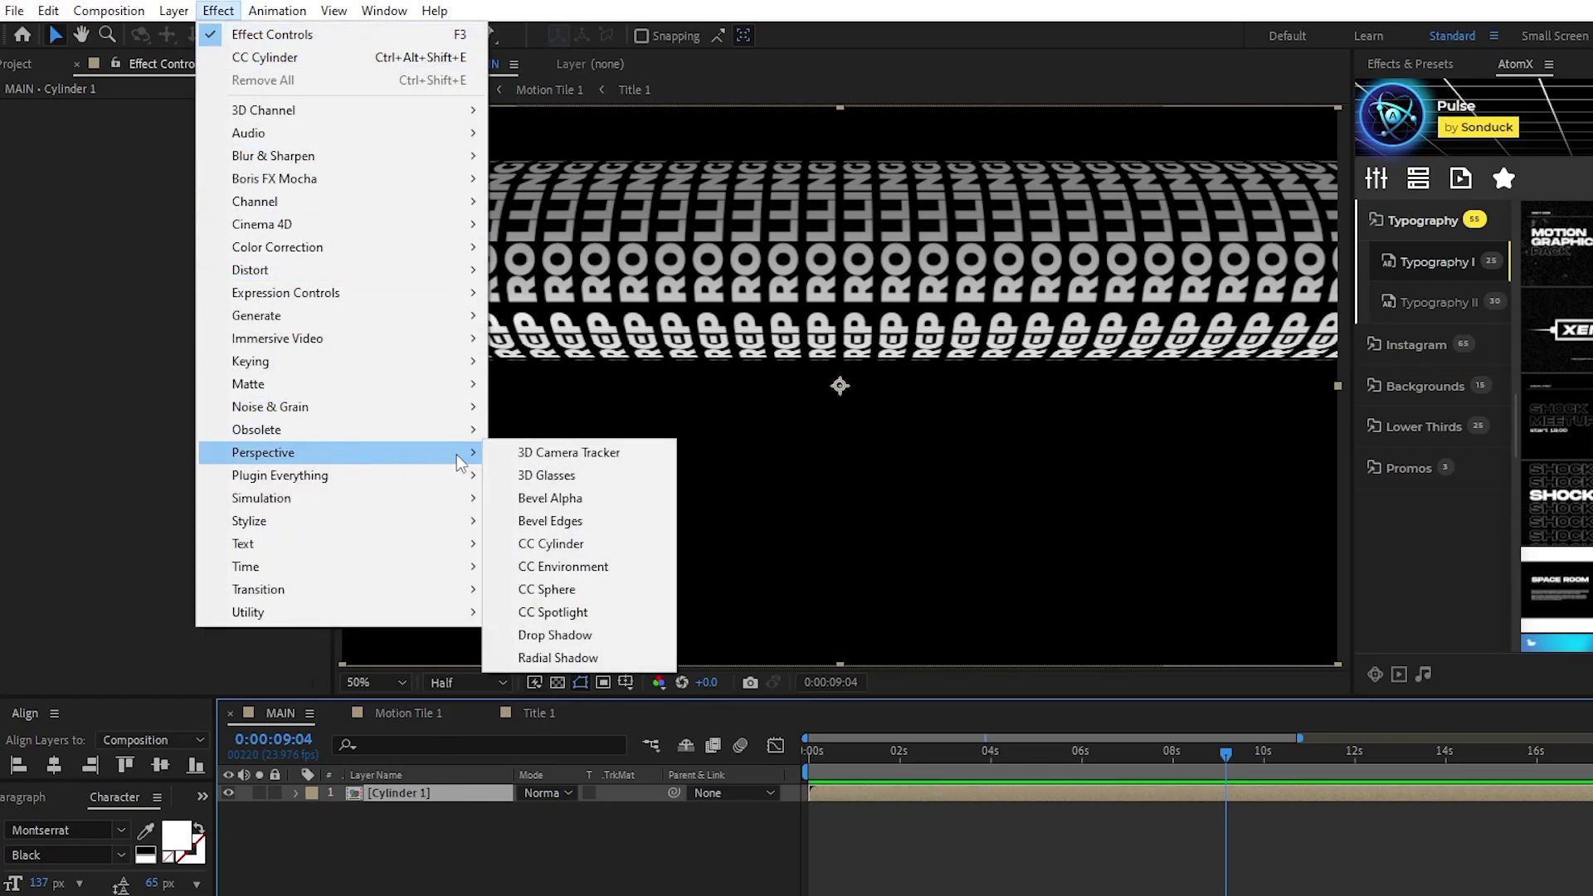
{"action": "left_click", "coordinate": [584, 590]}
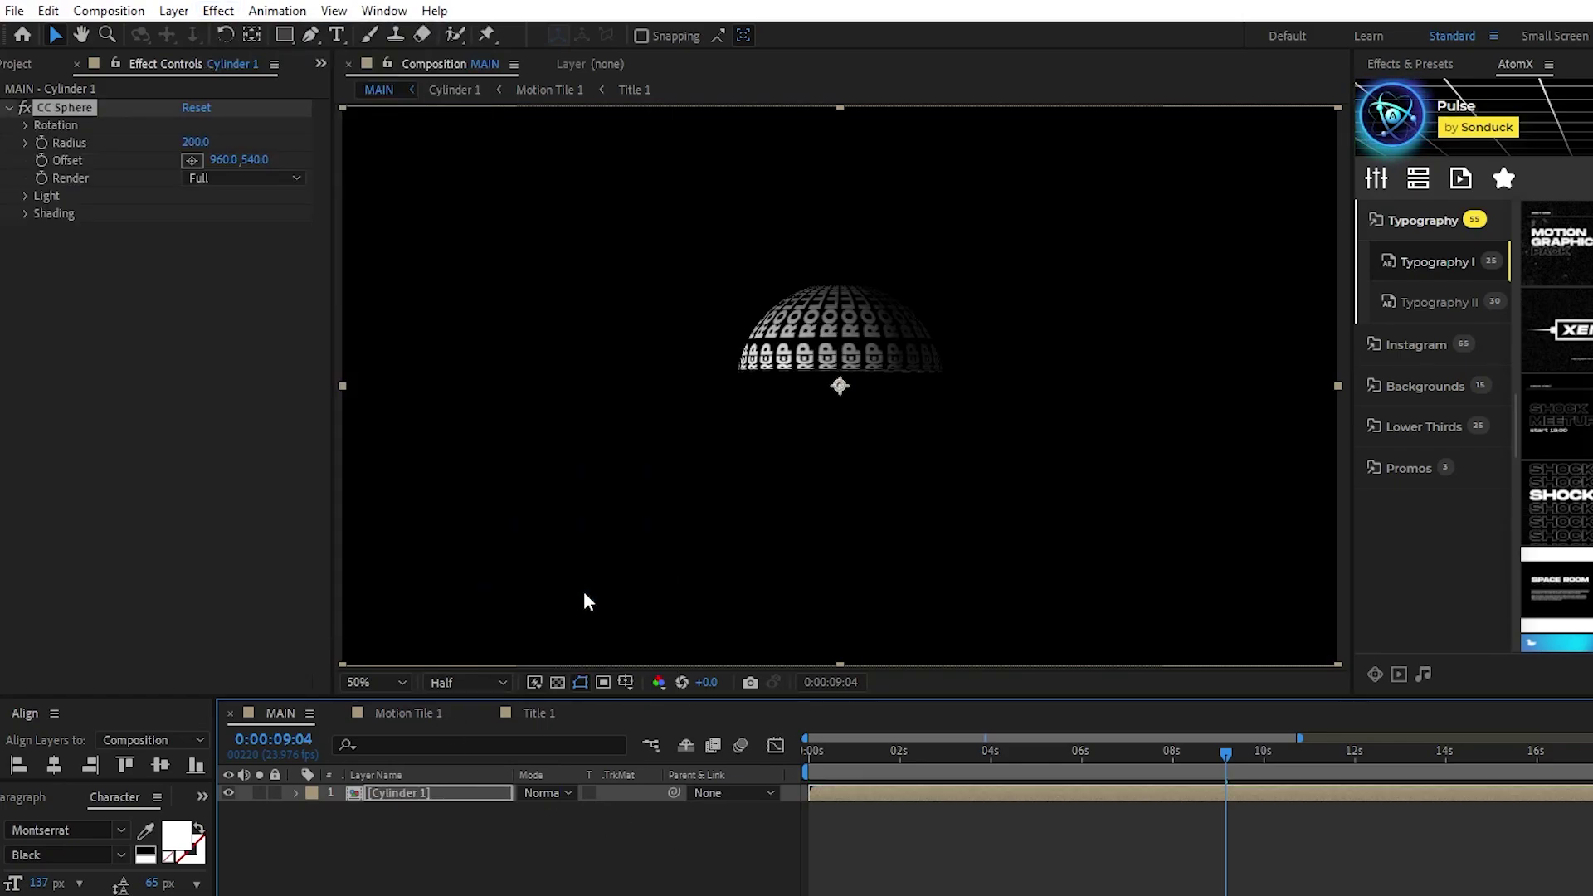
{"action": "left_click", "coordinate": [218, 10]}
{"action": "mouse_move", "coordinate": [482, 527]}
{"action": "left_click", "coordinate": [587, 795]}
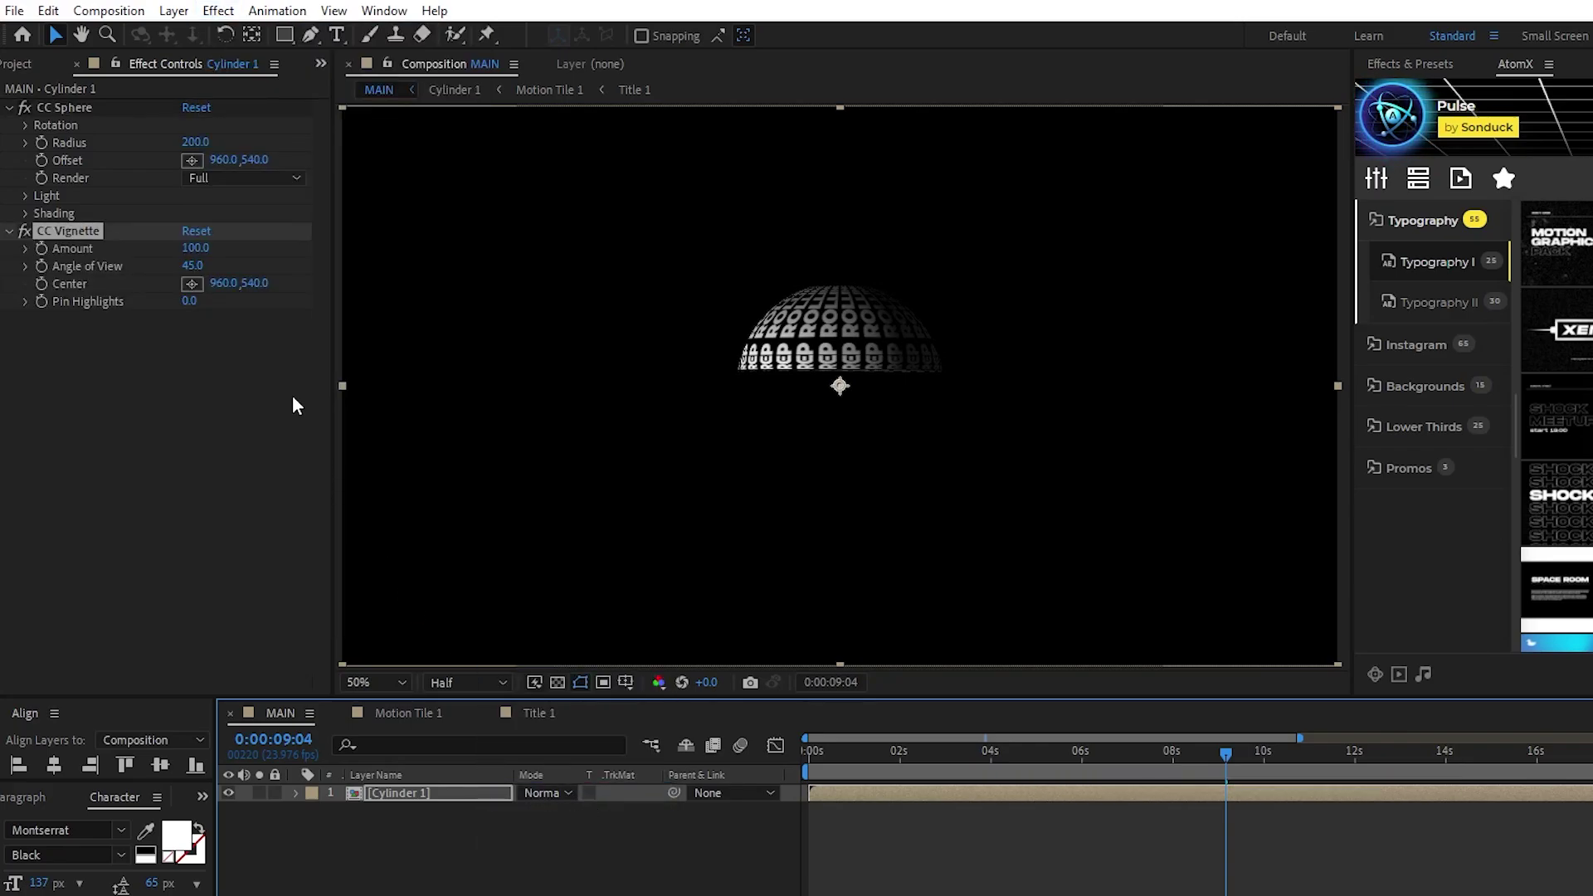
Set the CC Sphere Rotation X to -90° and Radius to 1220
{"action": "left_click", "coordinate": [25, 126]}
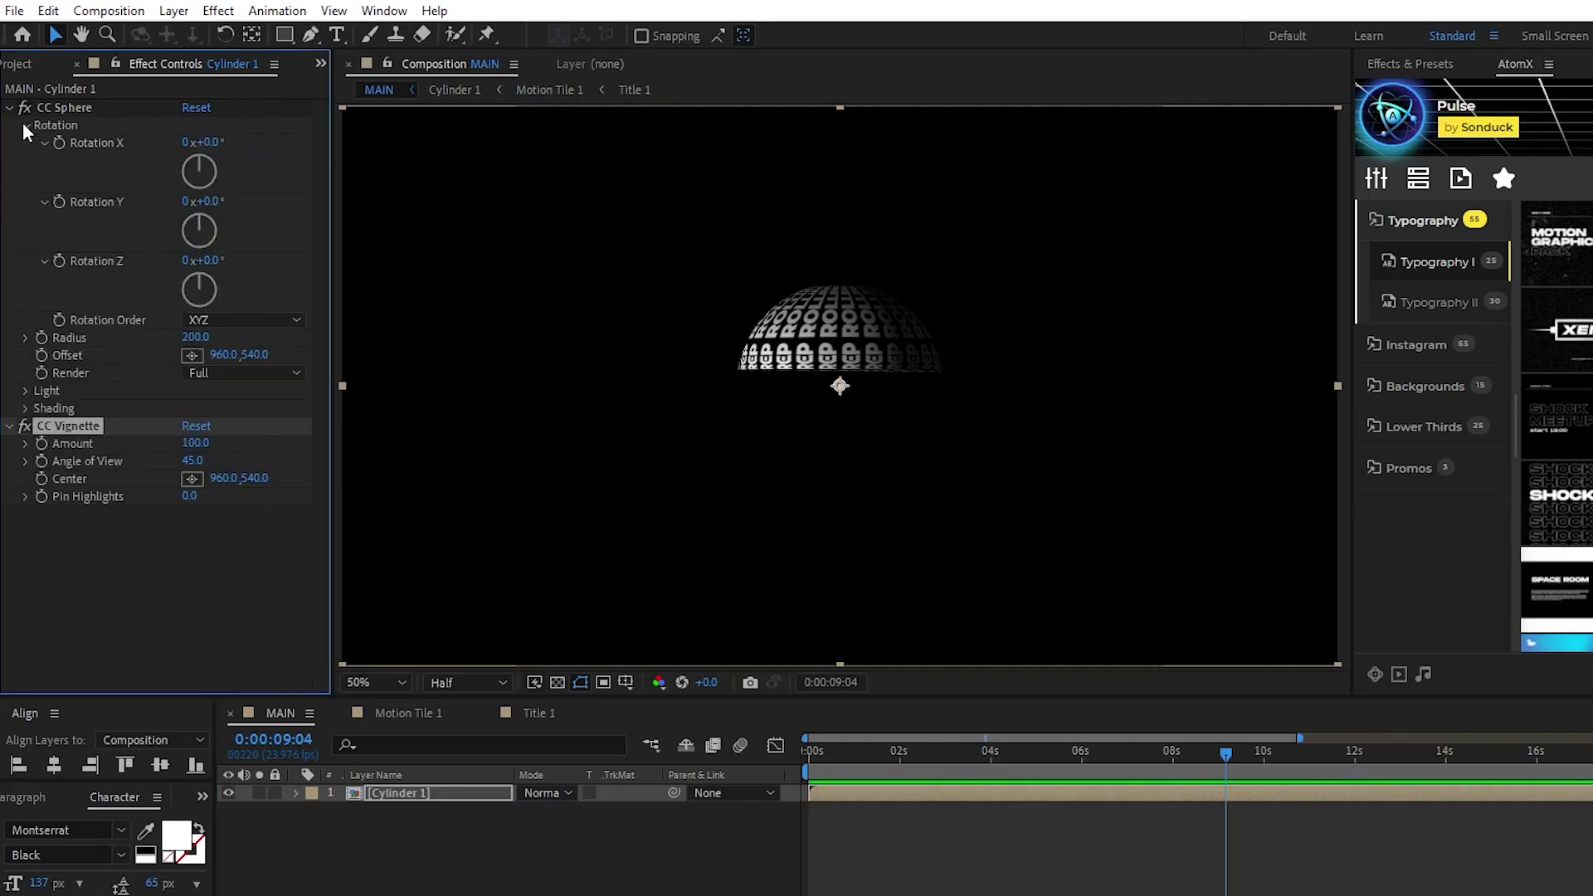
{"action": "left_click", "coordinate": [210, 142]}
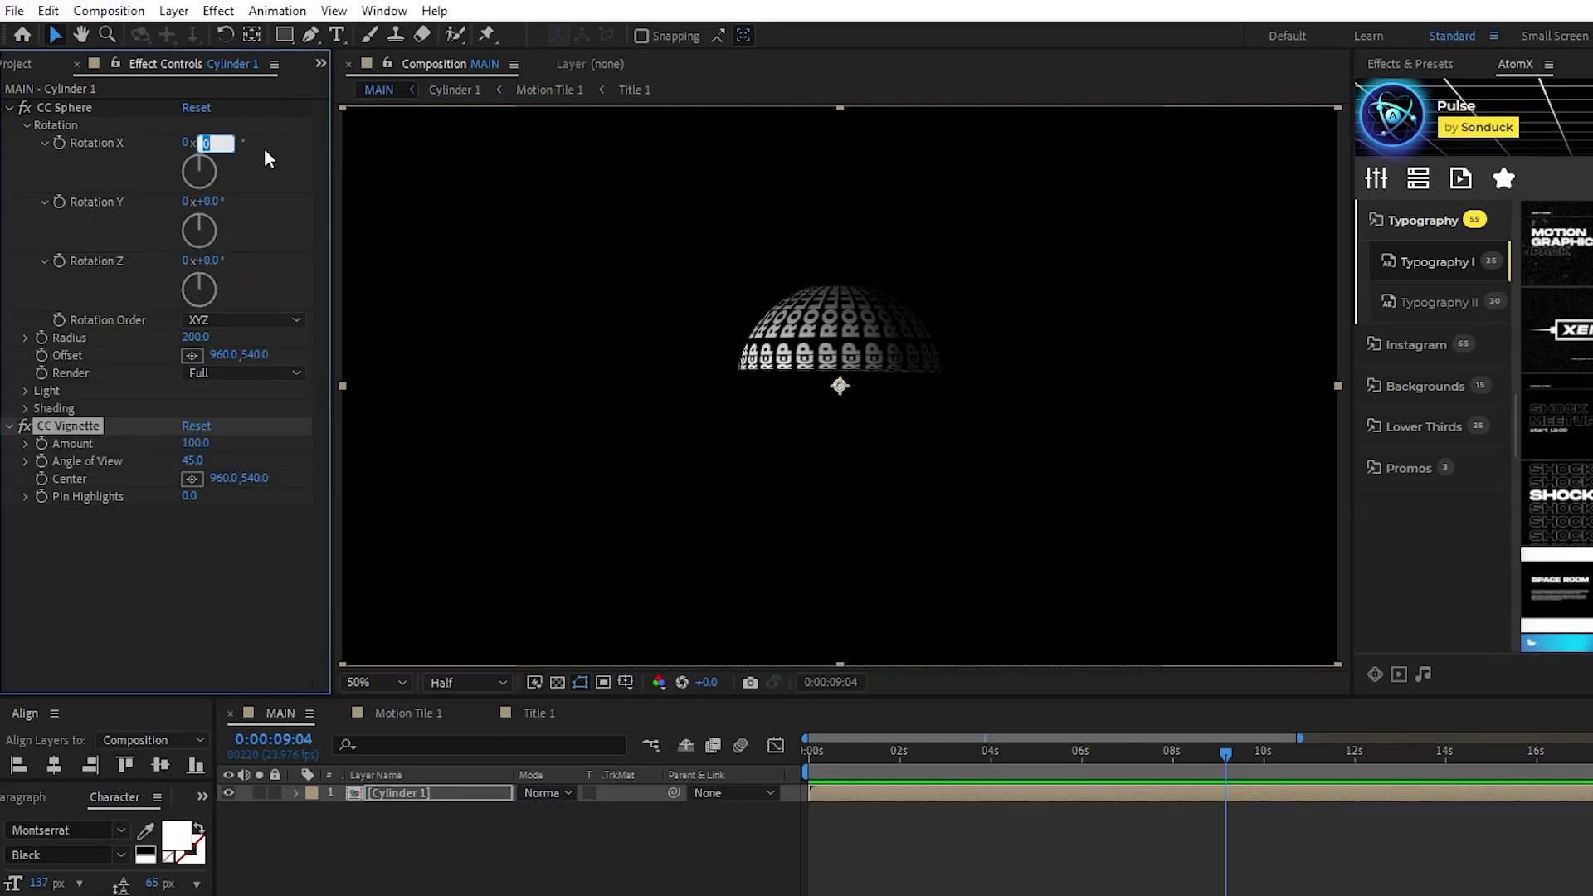
{"action": "type", "text": "-90"}
{"action": "key", "text": "Return"}
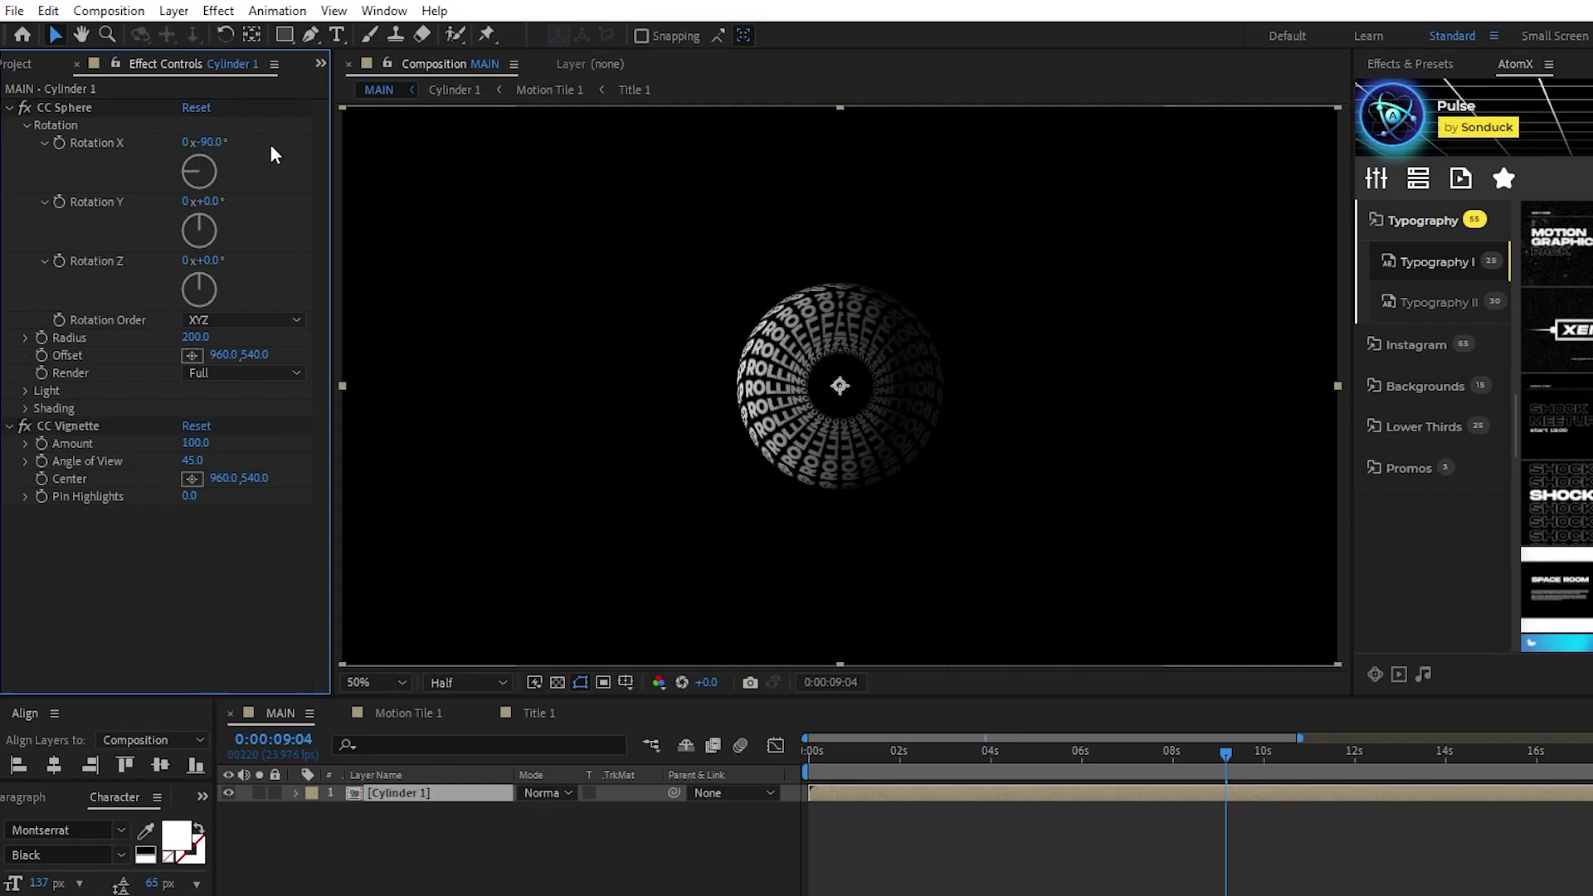
{"action": "left_click", "coordinate": [197, 337]}
{"action": "type", "text": "120"}
{"action": "key", "text": "Return"}
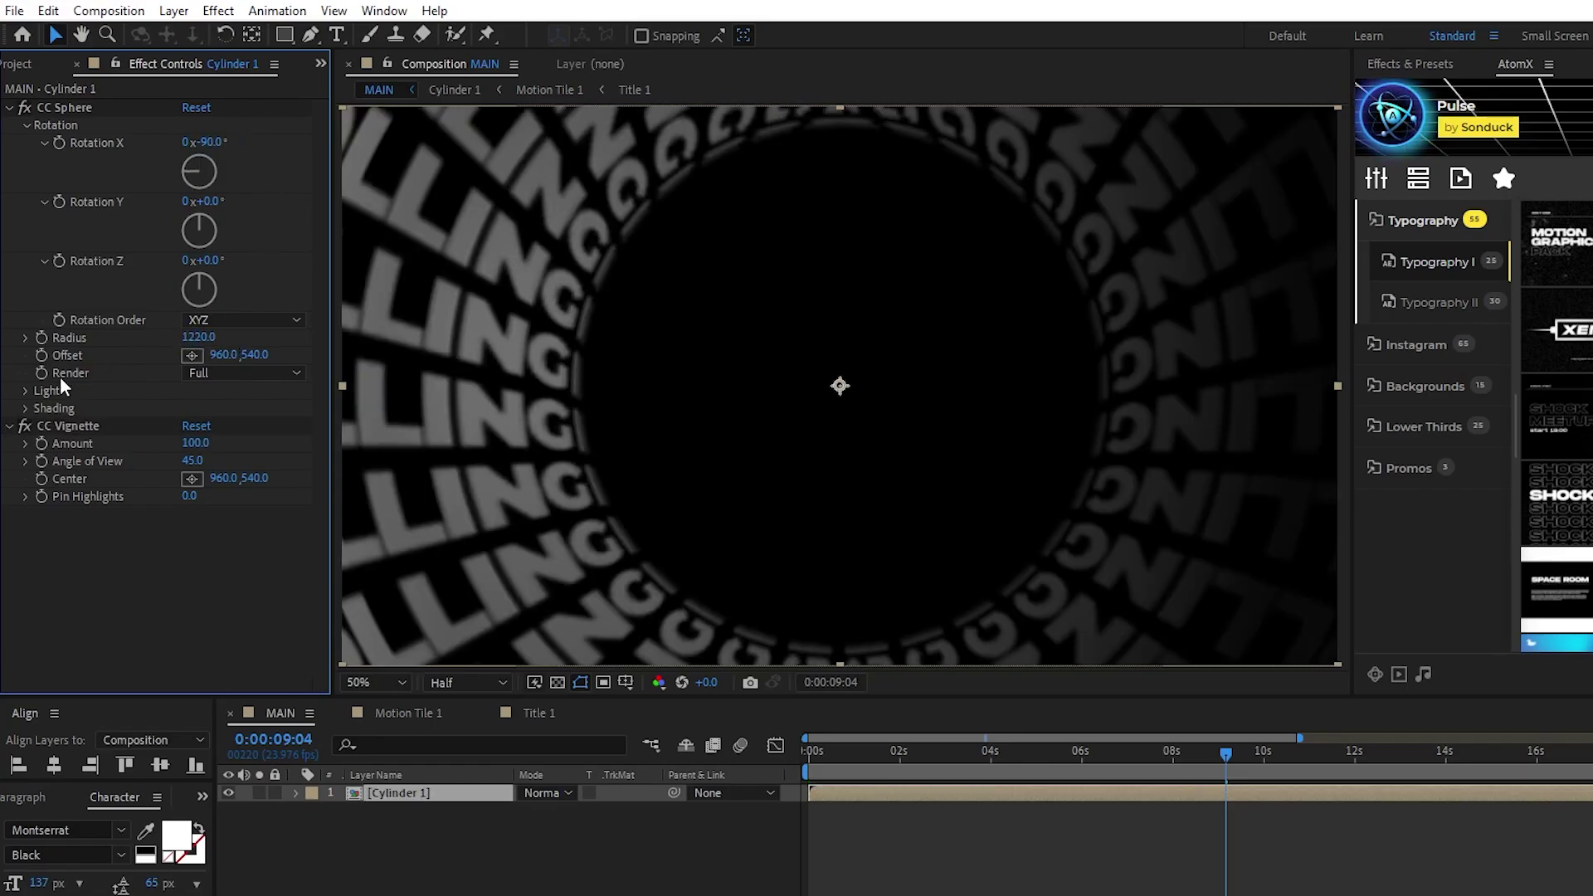
{"action": "left_click", "coordinate": [26, 391]}
Set the sphere light to Intensity 400, Height 75 and Direction -50°
{"action": "left_click", "coordinate": [195, 407]}
{"action": "type", "text": "400"}
{"action": "key", "text": "Return"}
{"action": "left_click", "coordinate": [193, 443]}
{"action": "type", "text": "75"}
{"action": "key", "text": "Return"}
{"action": "type", "text": "-50"}
{"action": "key", "text": "Return"}
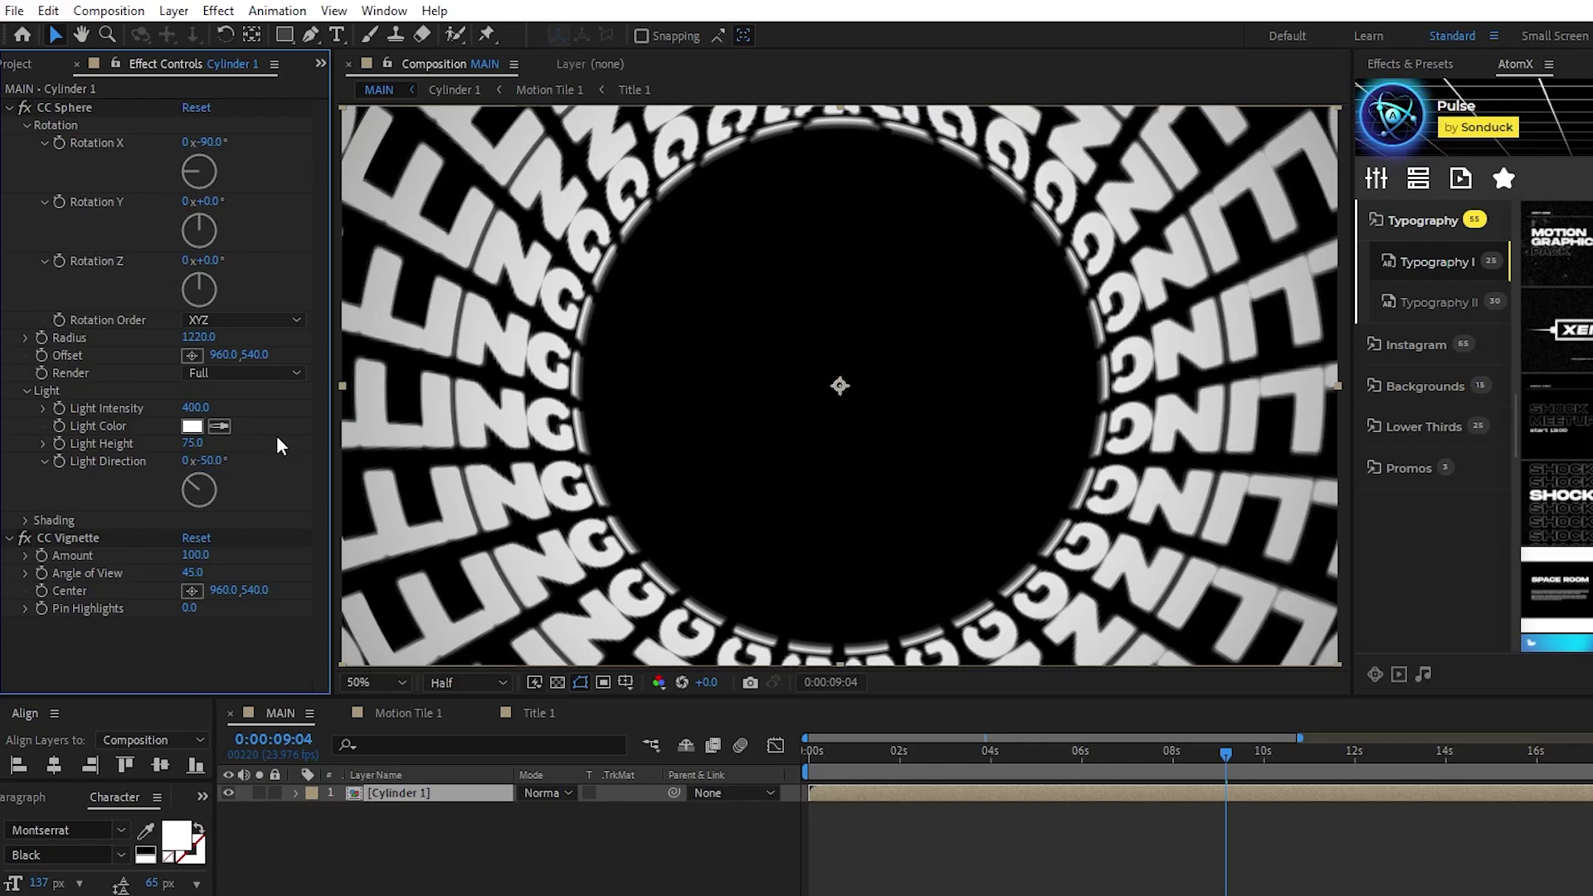
Set the CC Vignette Amount to 125 and Angle of View to 70
{"action": "left_click", "coordinate": [196, 555]}
{"action": "type", "text": "1"}
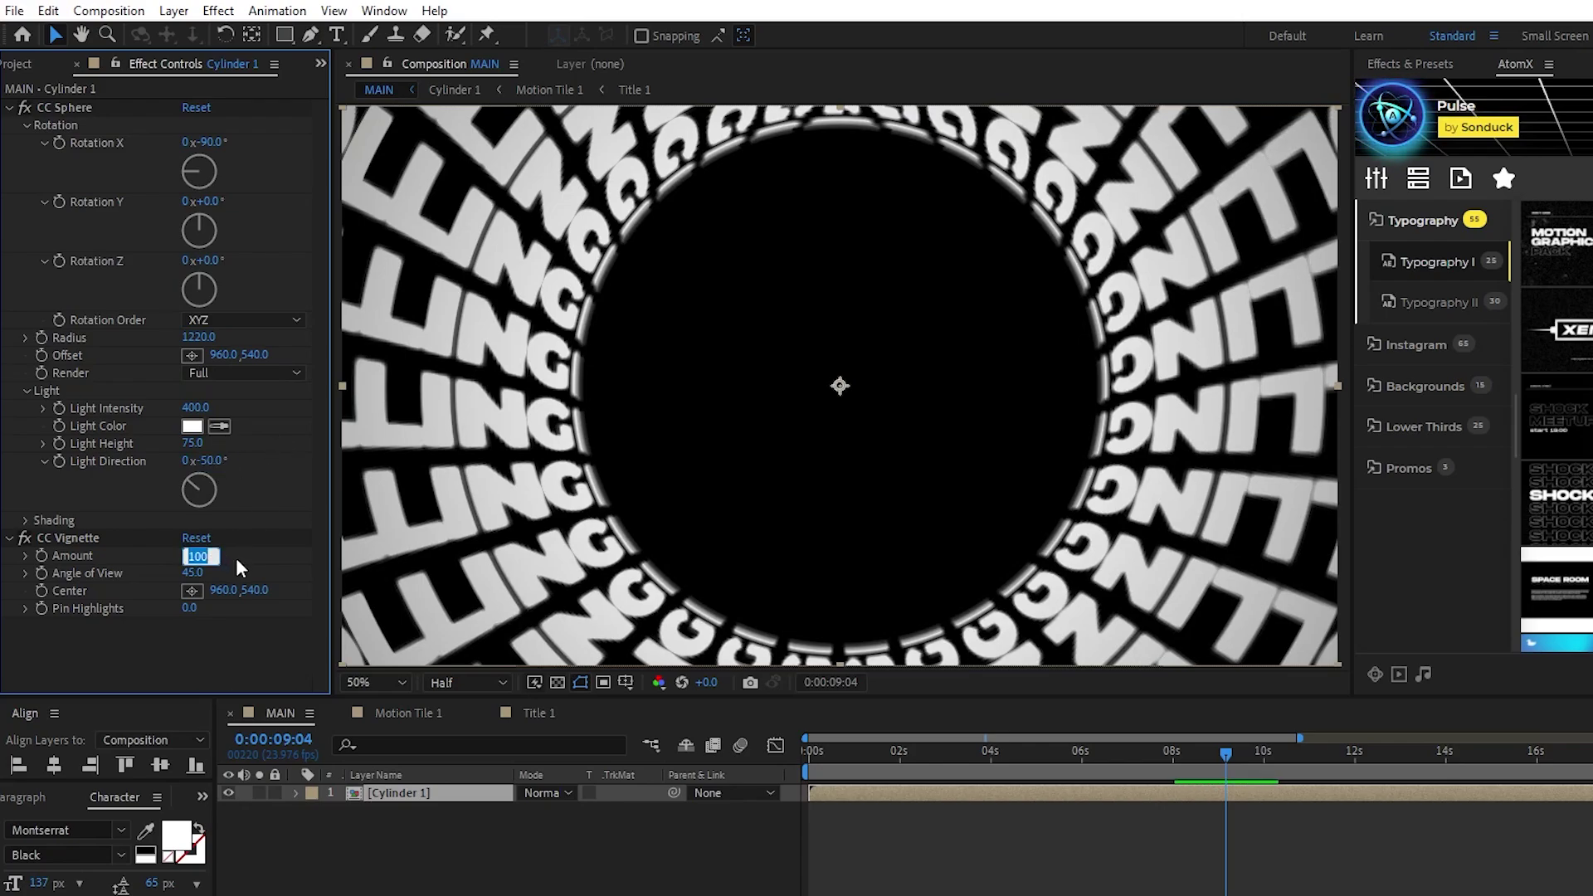
{"action": "type", "text": "25"}
{"action": "key", "text": "Return"}
{"action": "left_click", "coordinate": [205, 570]}
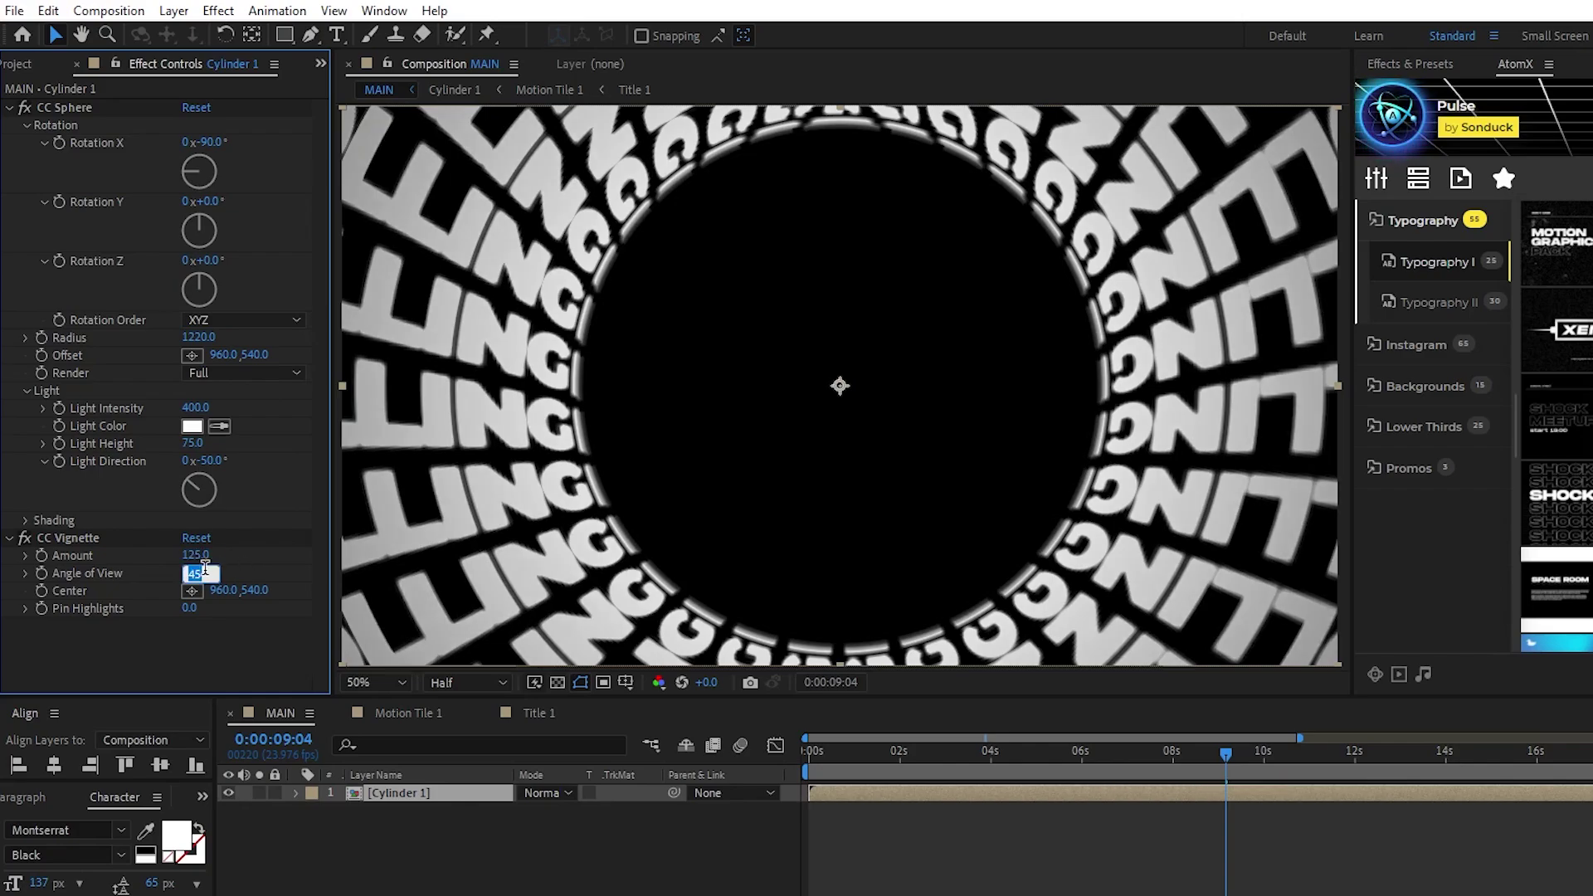
{"action": "type", "text": "70"}
{"action": "key", "text": "Return"}
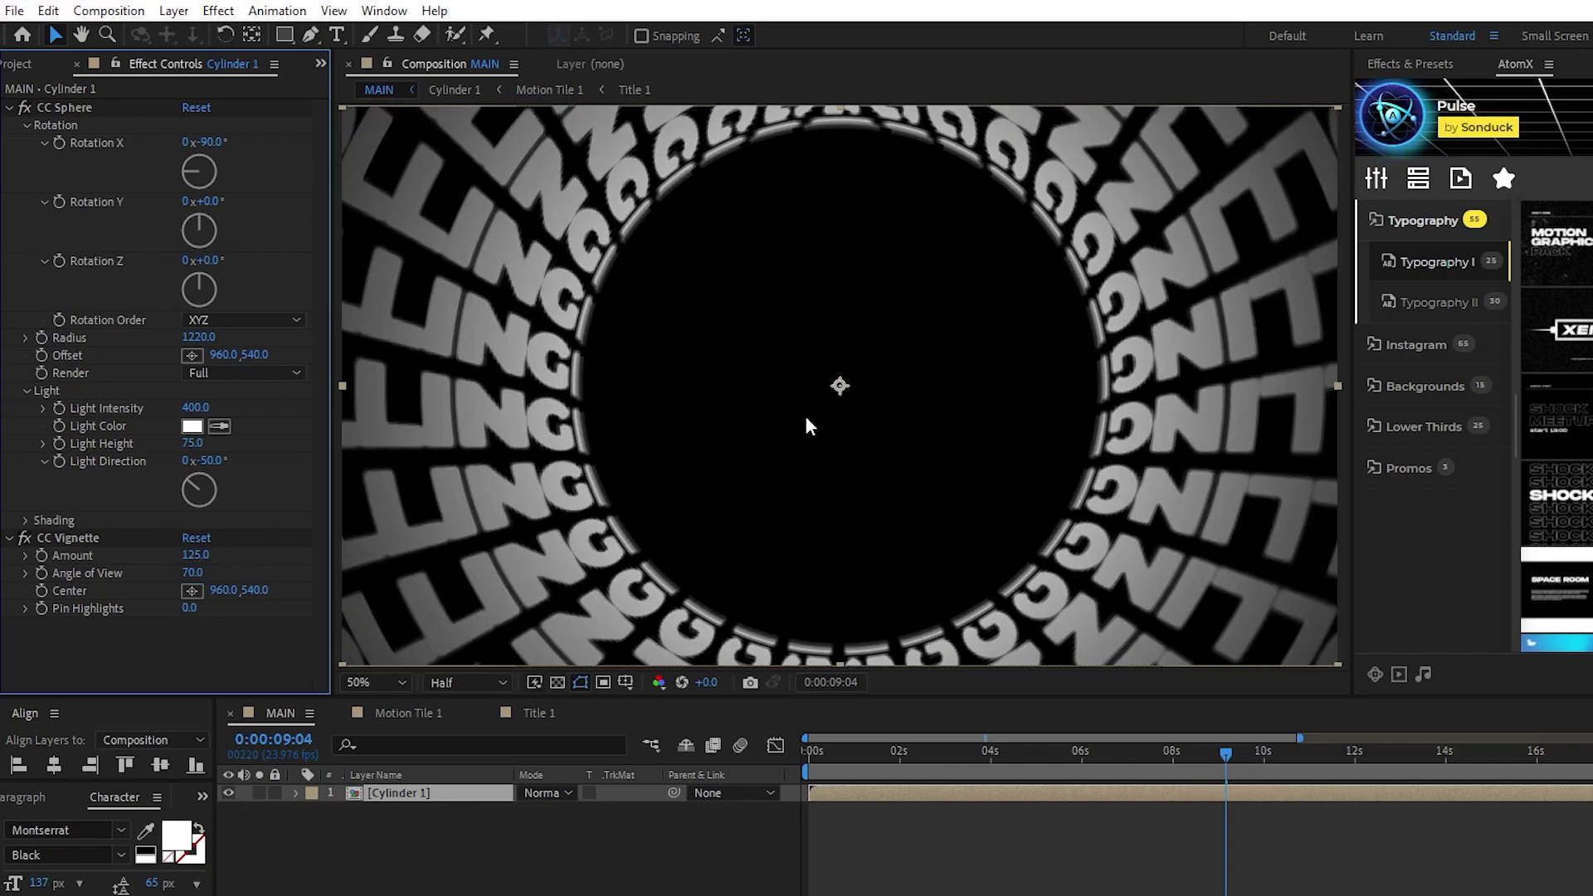
{"action": "key", "text": "comma"}
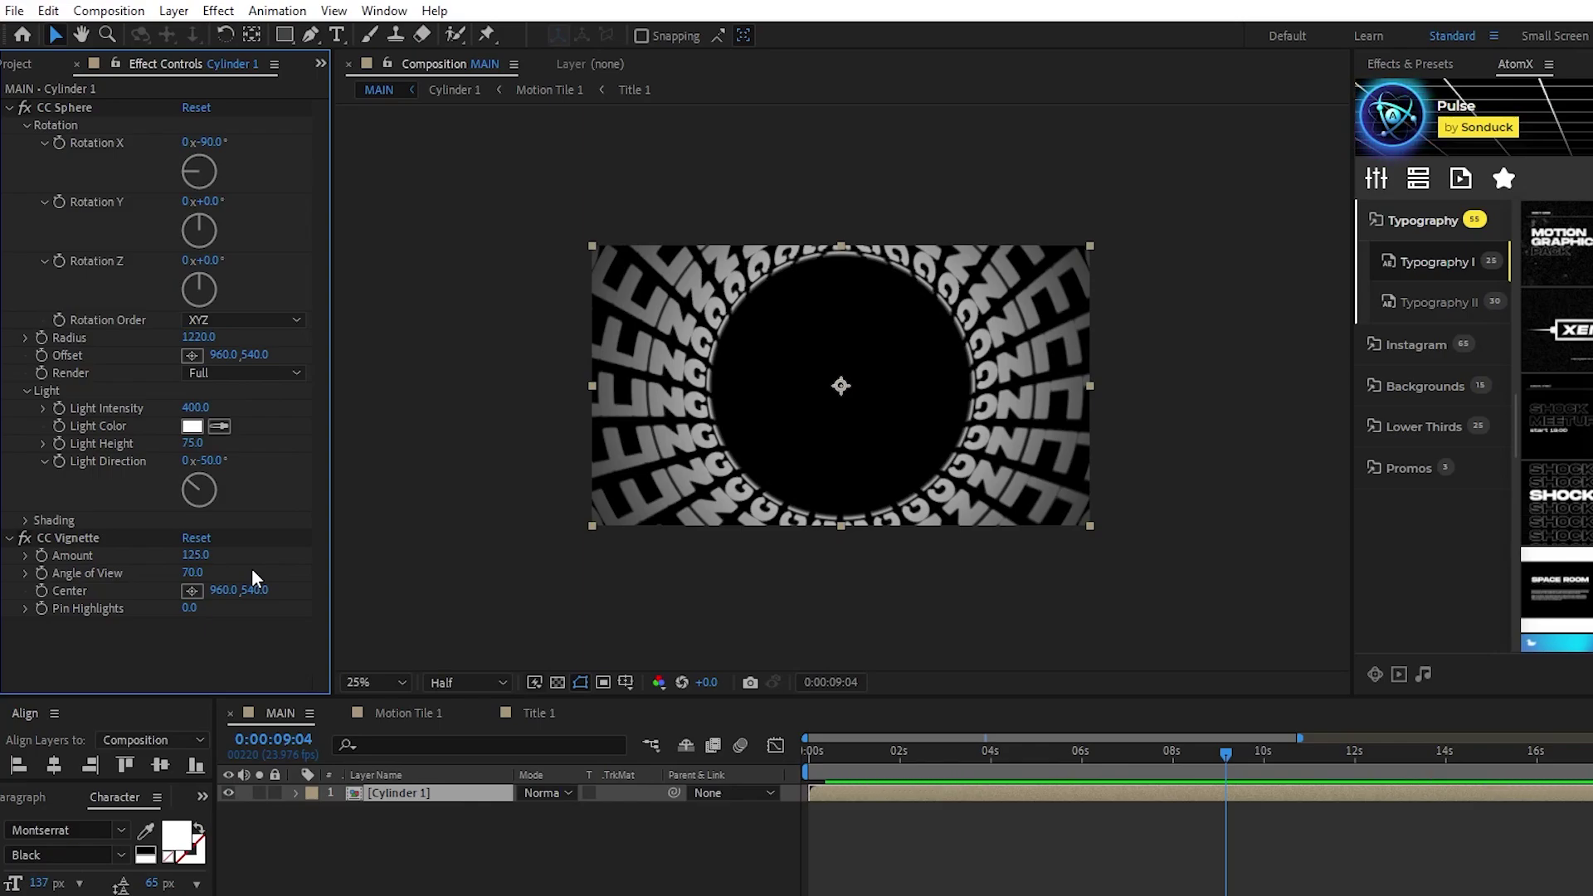
Duplicate the Cylinder 1, Motion Tile 1 and Title 1 comps in the Project panel
{"action": "left_click", "coordinate": [30, 66]}
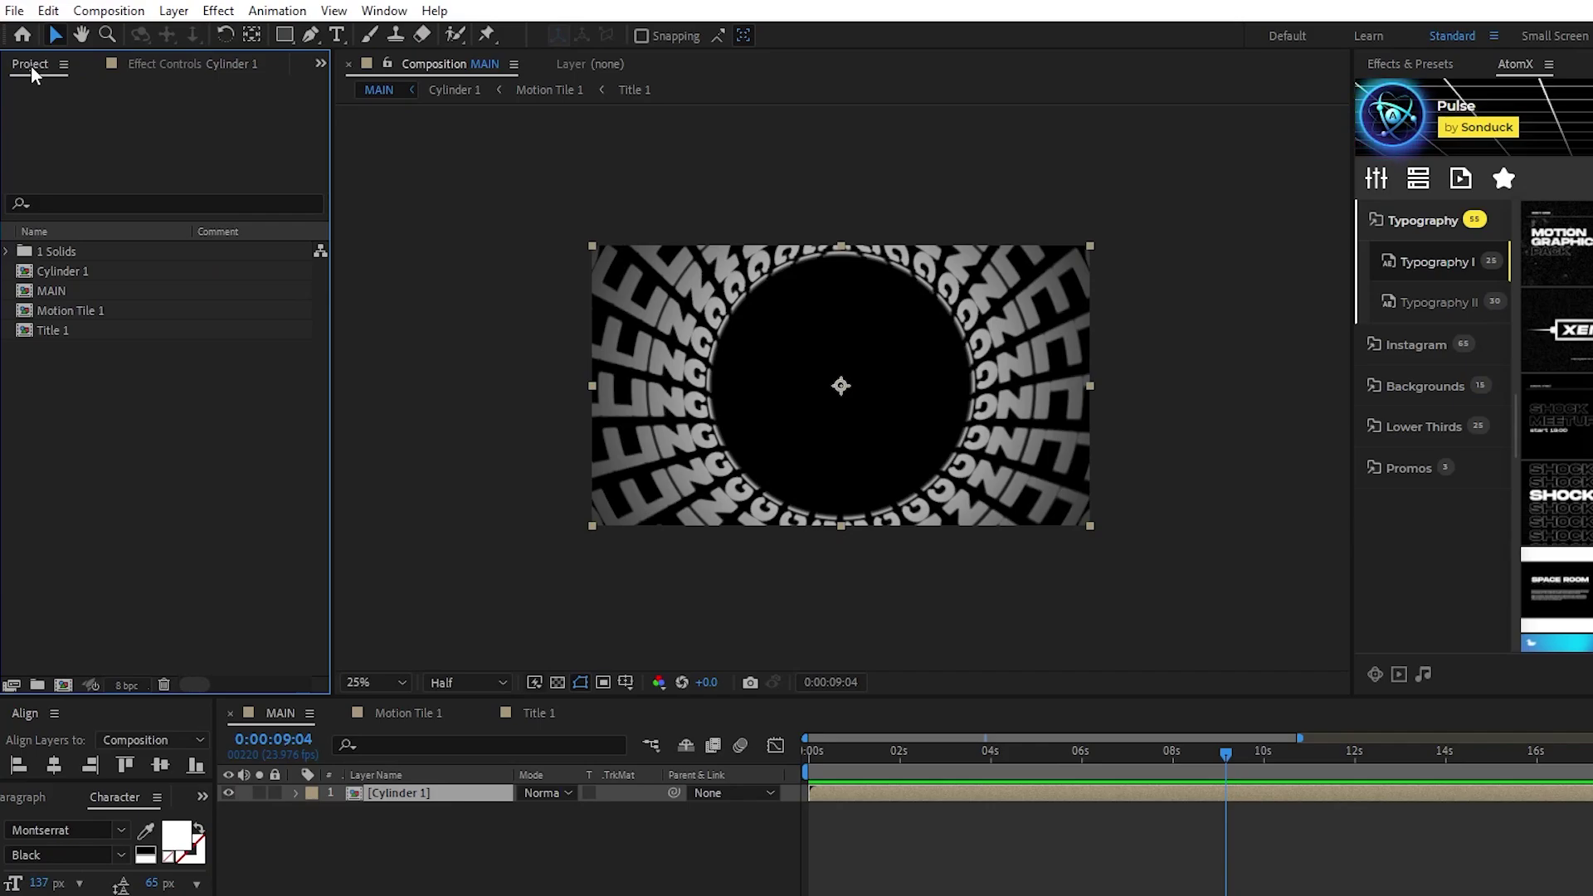
{"action": "left_click", "coordinate": [90, 271]}
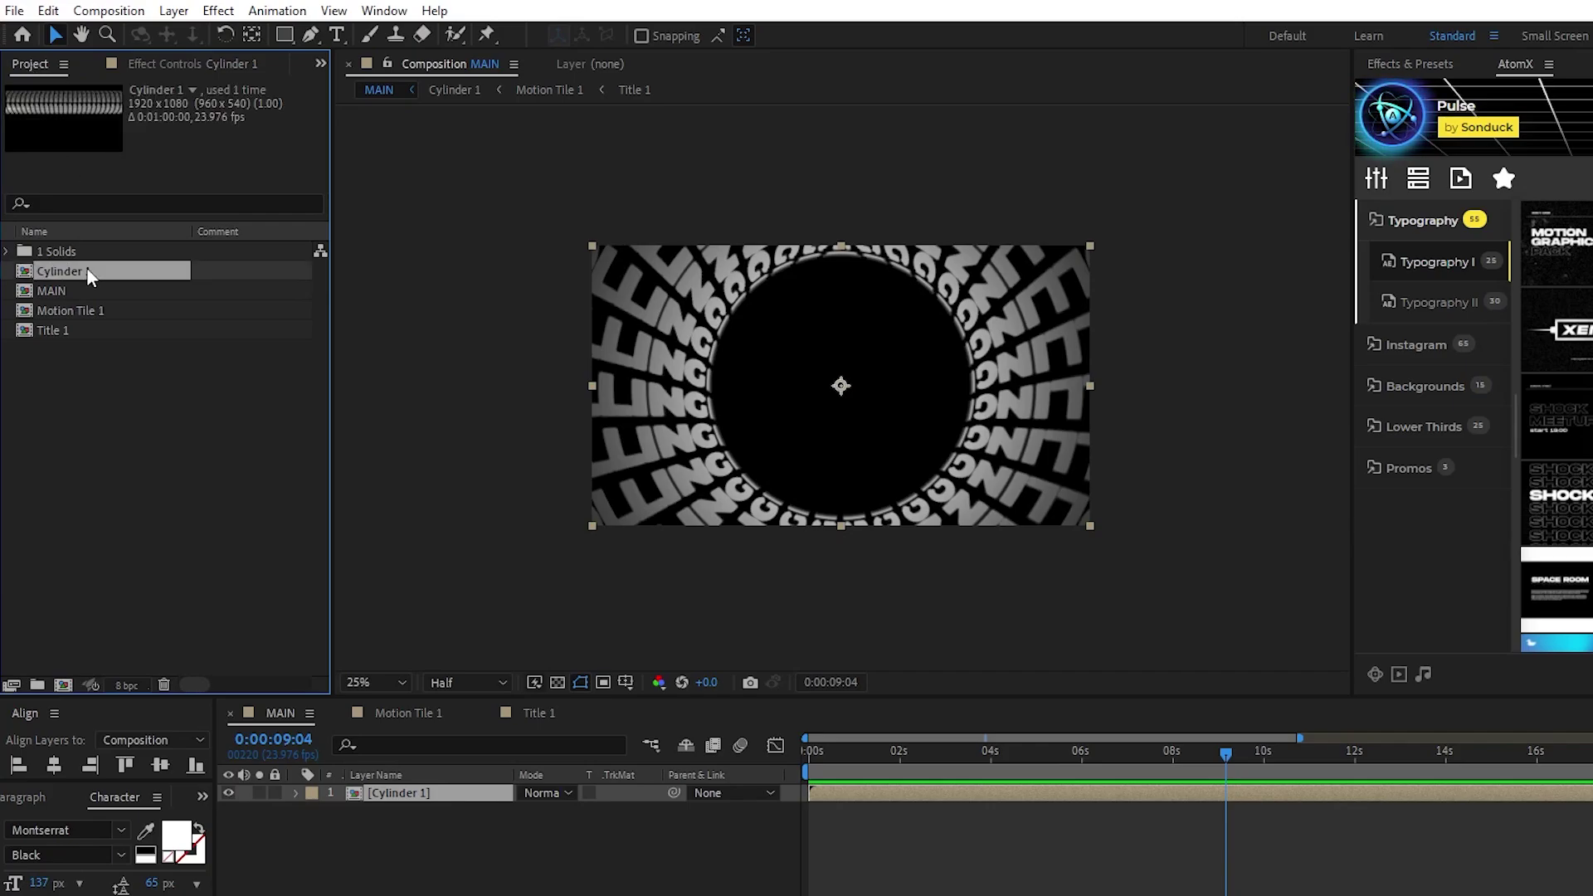
{"action": "left_click", "coordinate": [91, 310], "text": "ctrl"}
{"action": "left_click", "coordinate": [92, 331], "text": "ctrl"}
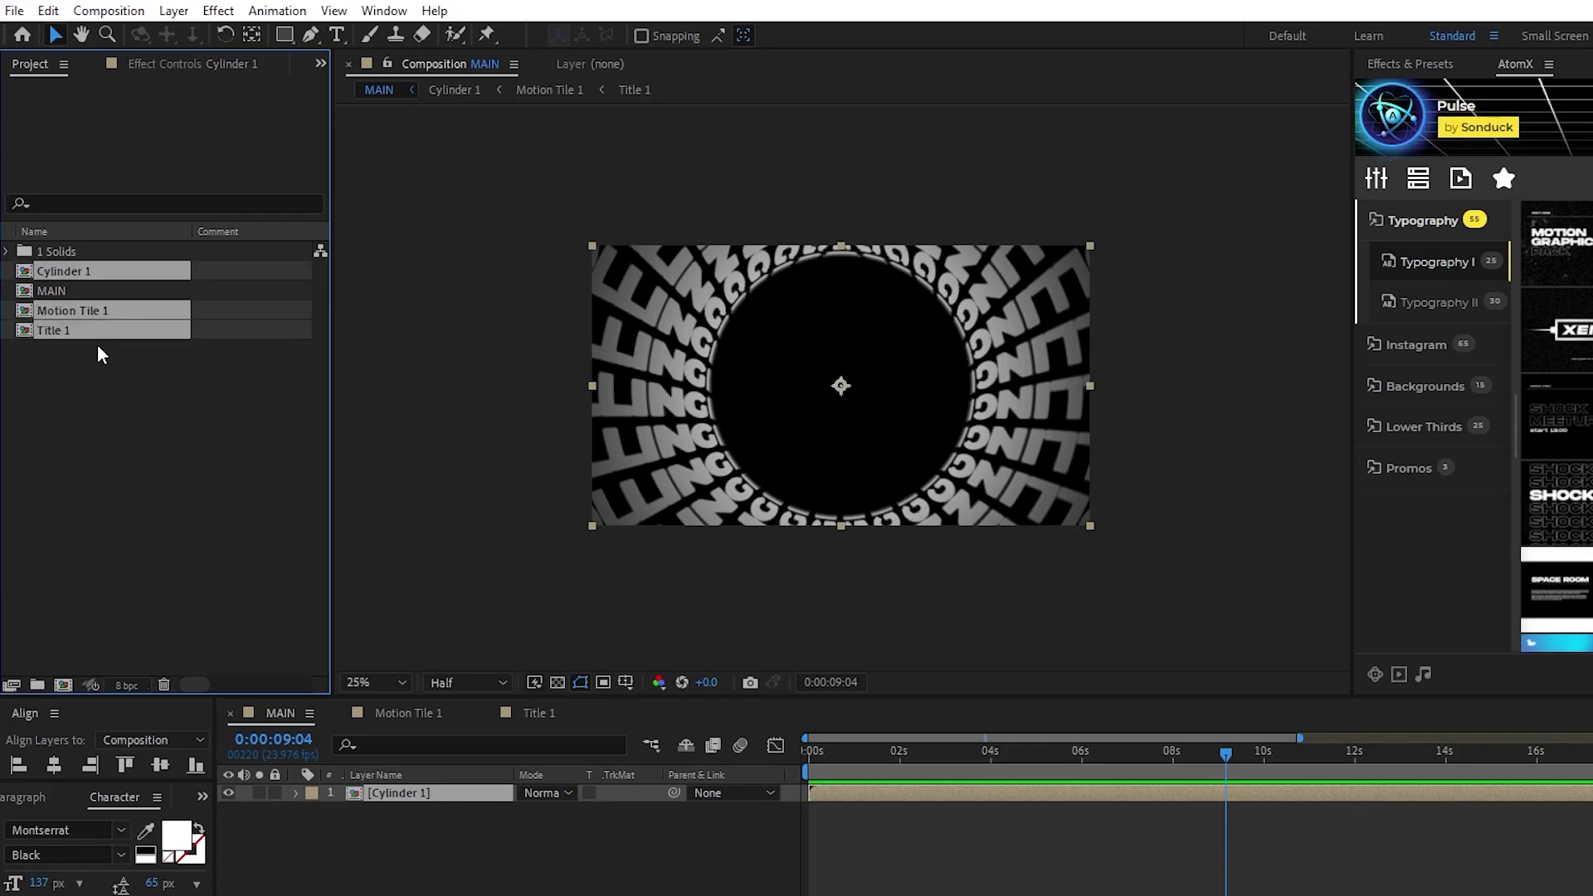
{"action": "key", "text": "ctrl+d"}
{"action": "left_click", "coordinate": [137, 426]}
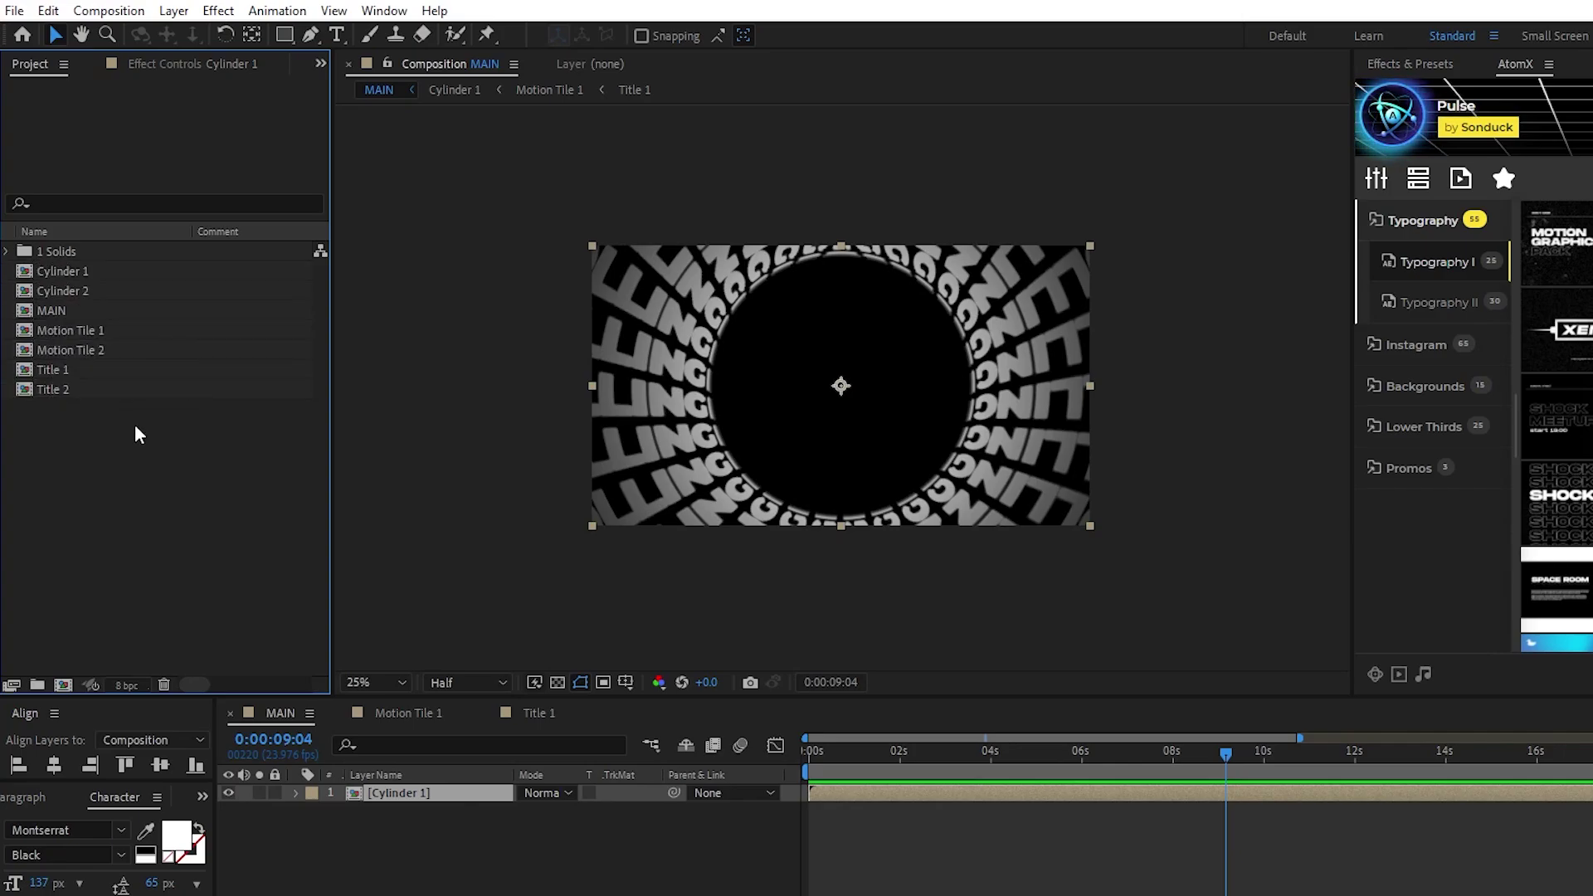
Duplicate the Cylinder 1 layer in MAIN and select the copy
{"action": "left_click", "coordinate": [414, 798]}
{"action": "key", "text": "ctrl+d"}
{"action": "left_click", "coordinate": [438, 809]}
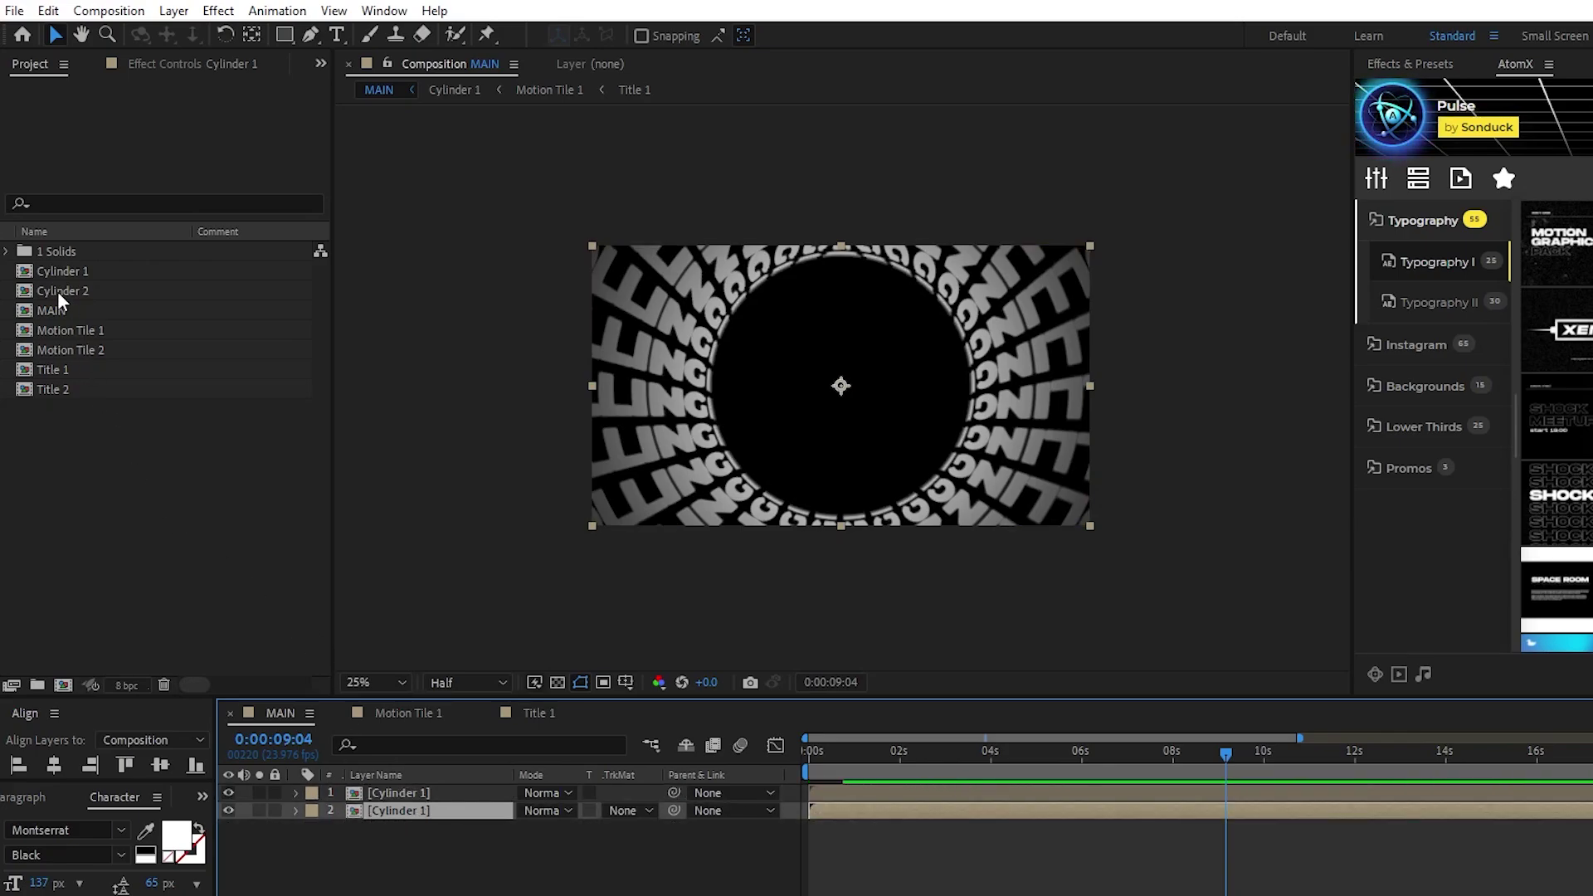
Swap the second layer's source to Cylinder 2, and its inner layer's source to Motion Tile 2
{"action": "left_click_drag", "start_coordinate": [58, 291], "coordinate": [393, 810]}
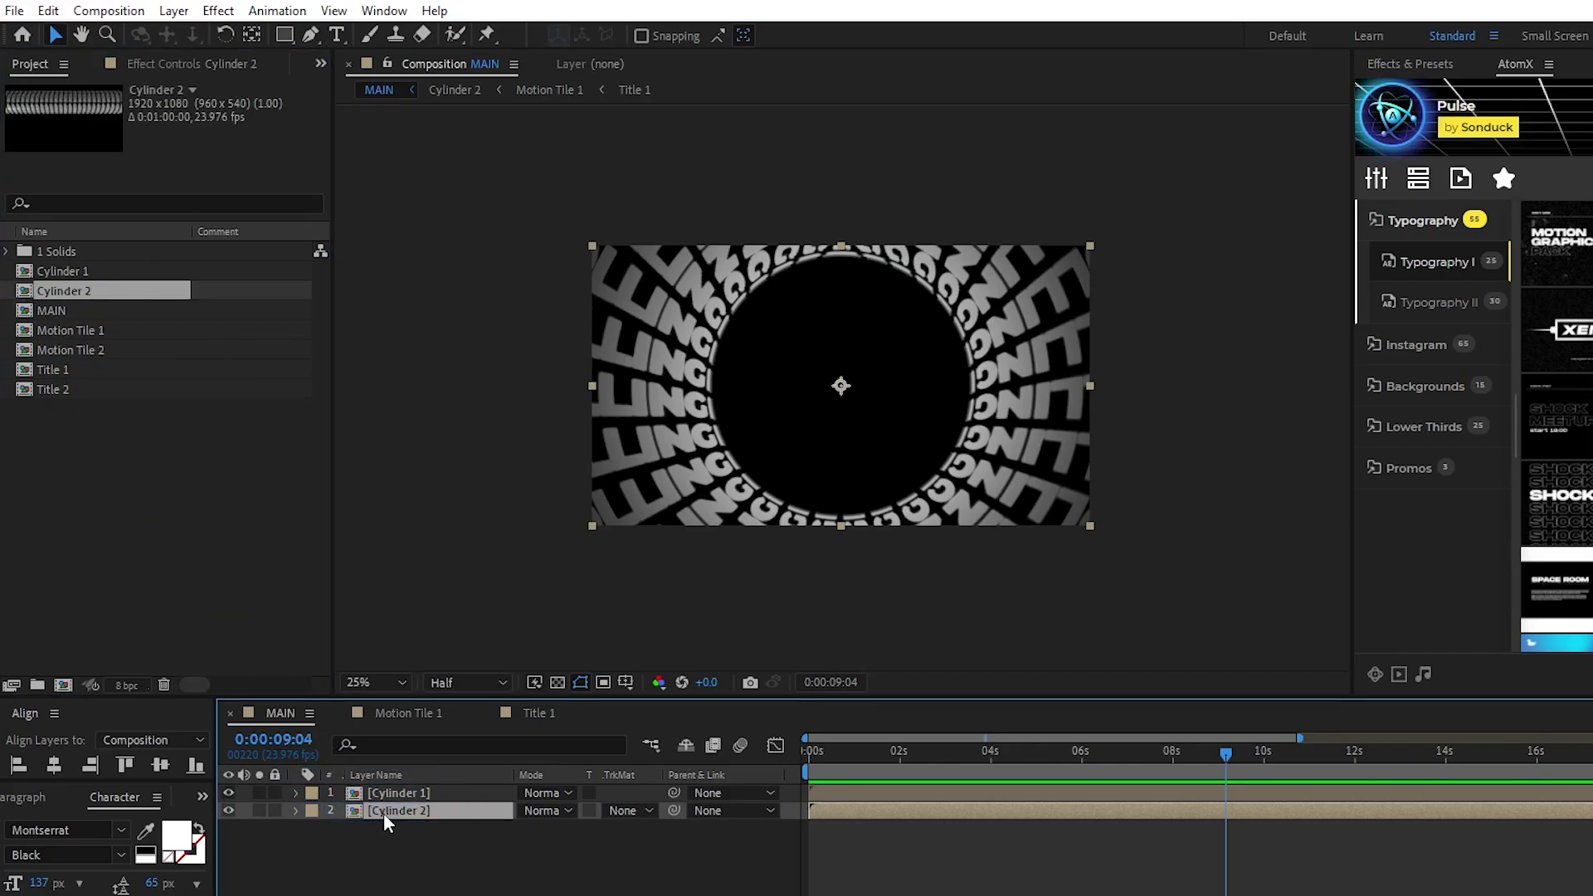
{"action": "double_click", "coordinate": [383, 813]}
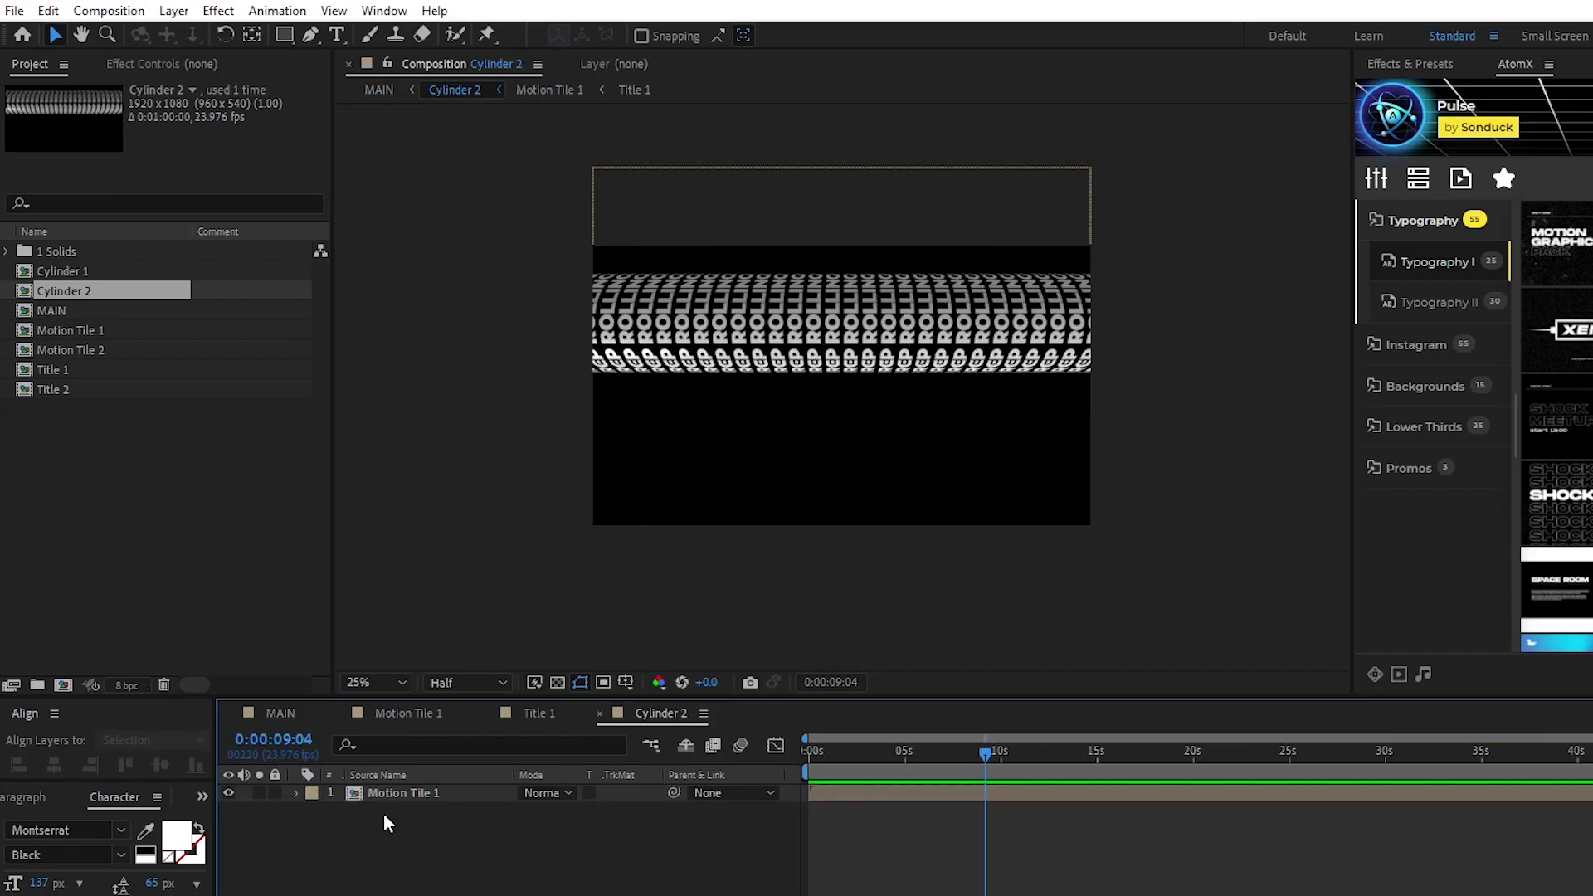
{"action": "left_click", "coordinate": [385, 790]}
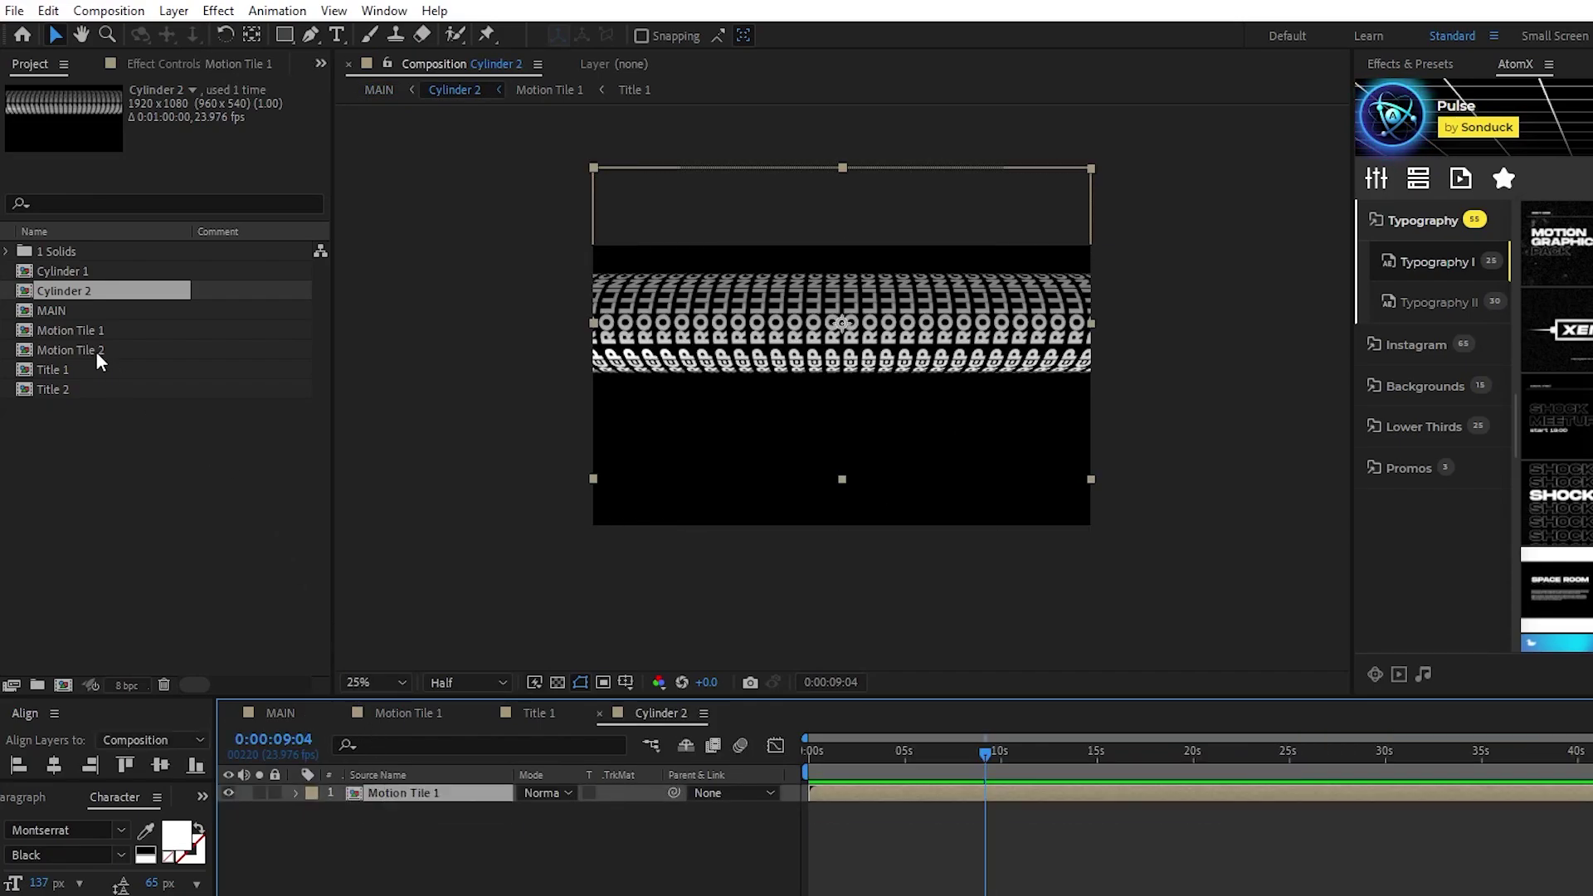
{"action": "left_click_drag", "start_coordinate": [96, 350], "coordinate": [407, 794]}
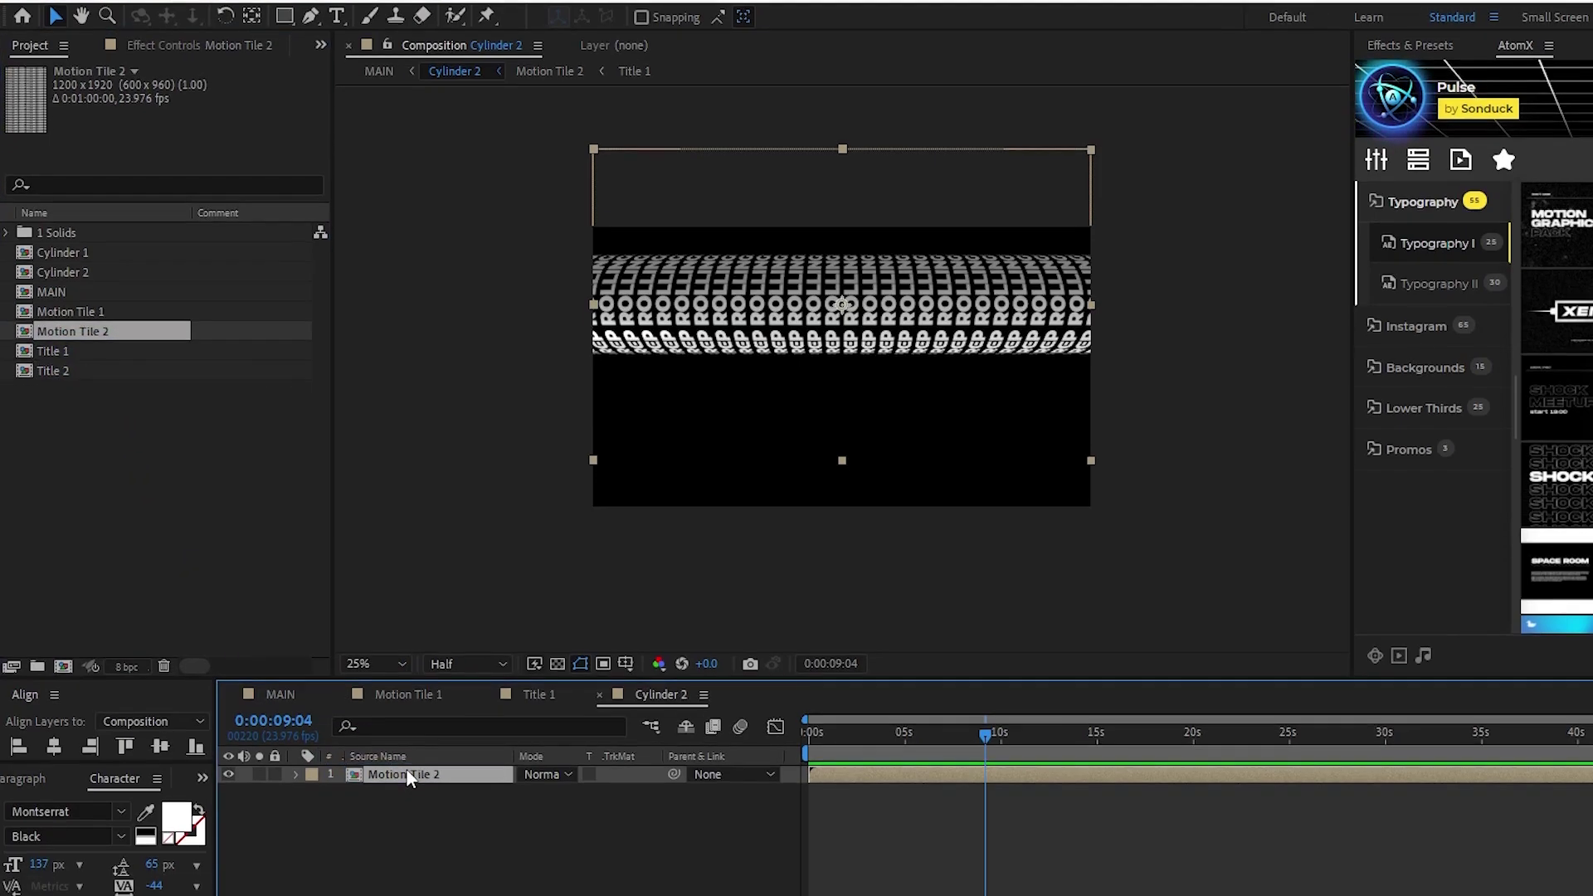
Change the CC Cylinder Rotation Y expression to time*-25
{"action": "key", "text": "u"}
{"action": "key", "text": "u"}
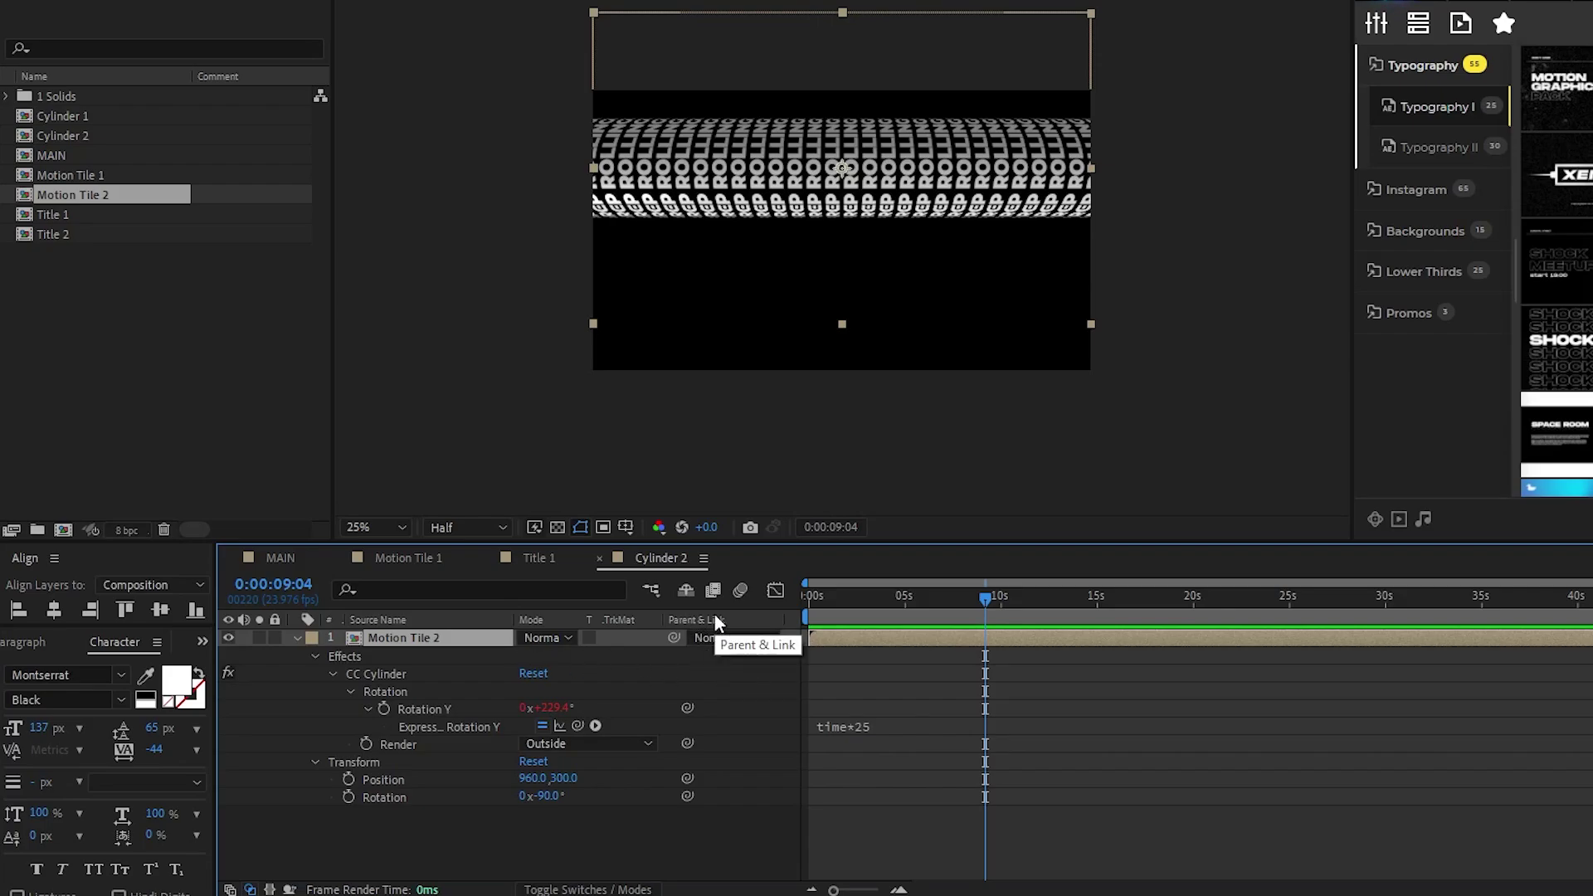
{"action": "left_click", "coordinate": [958, 725]}
{"action": "left_click", "coordinate": [901, 724]}
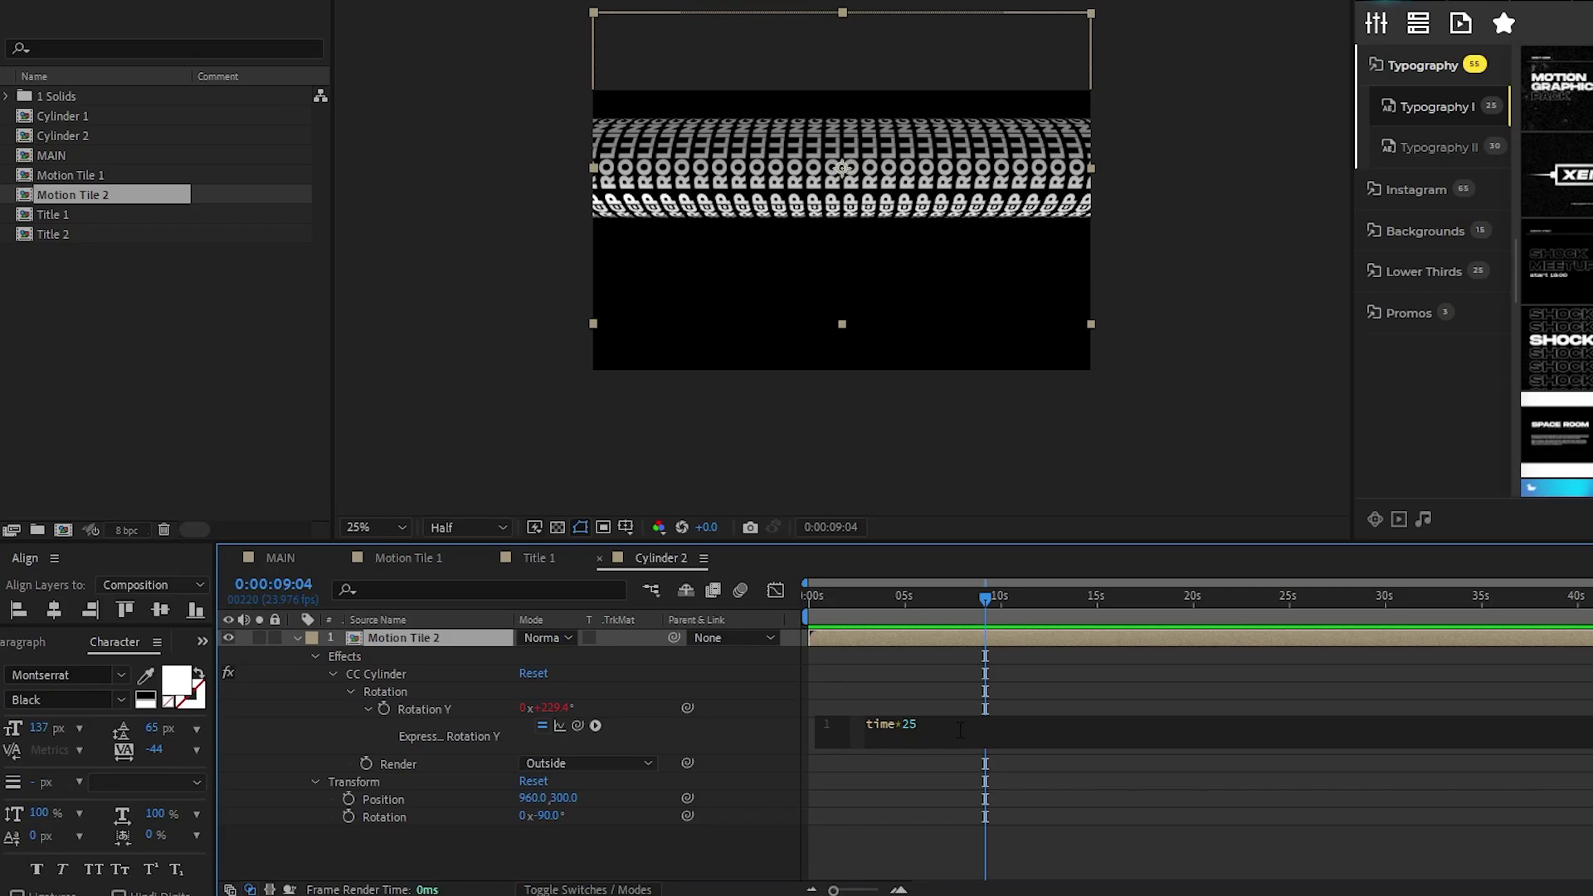
{"action": "type", "text": "-"}
{"action": "left_click", "coordinate": [963, 680]}
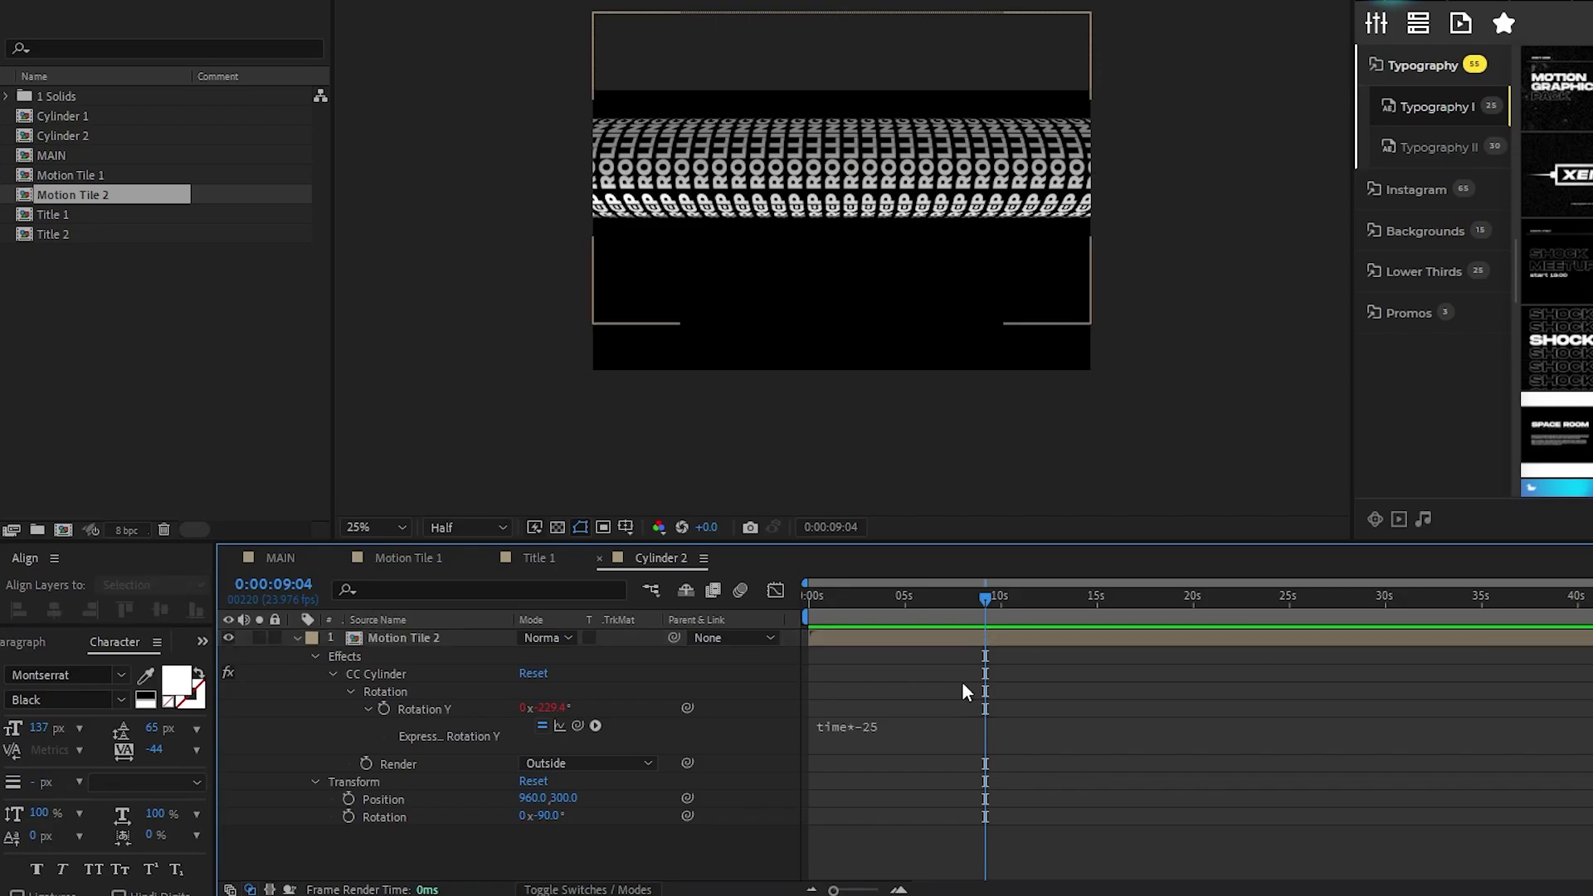
In Motion Tile 2, replace the Title 1 layer with Title 2, then return to MAIN
{"action": "double_click", "coordinate": [423, 637]}
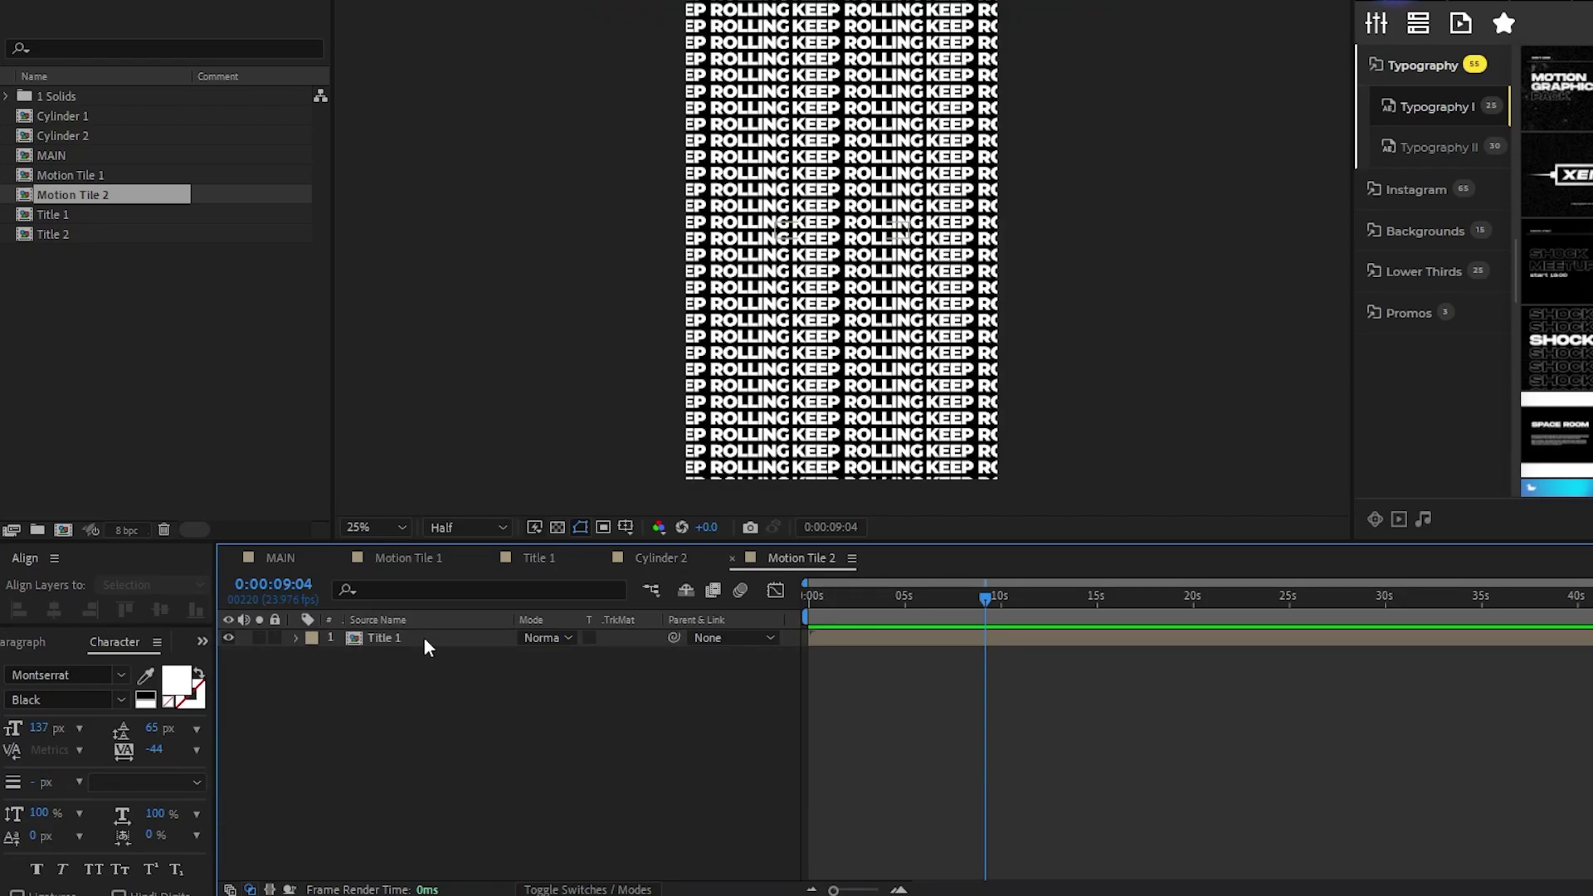
{"action": "left_click", "coordinate": [424, 637]}
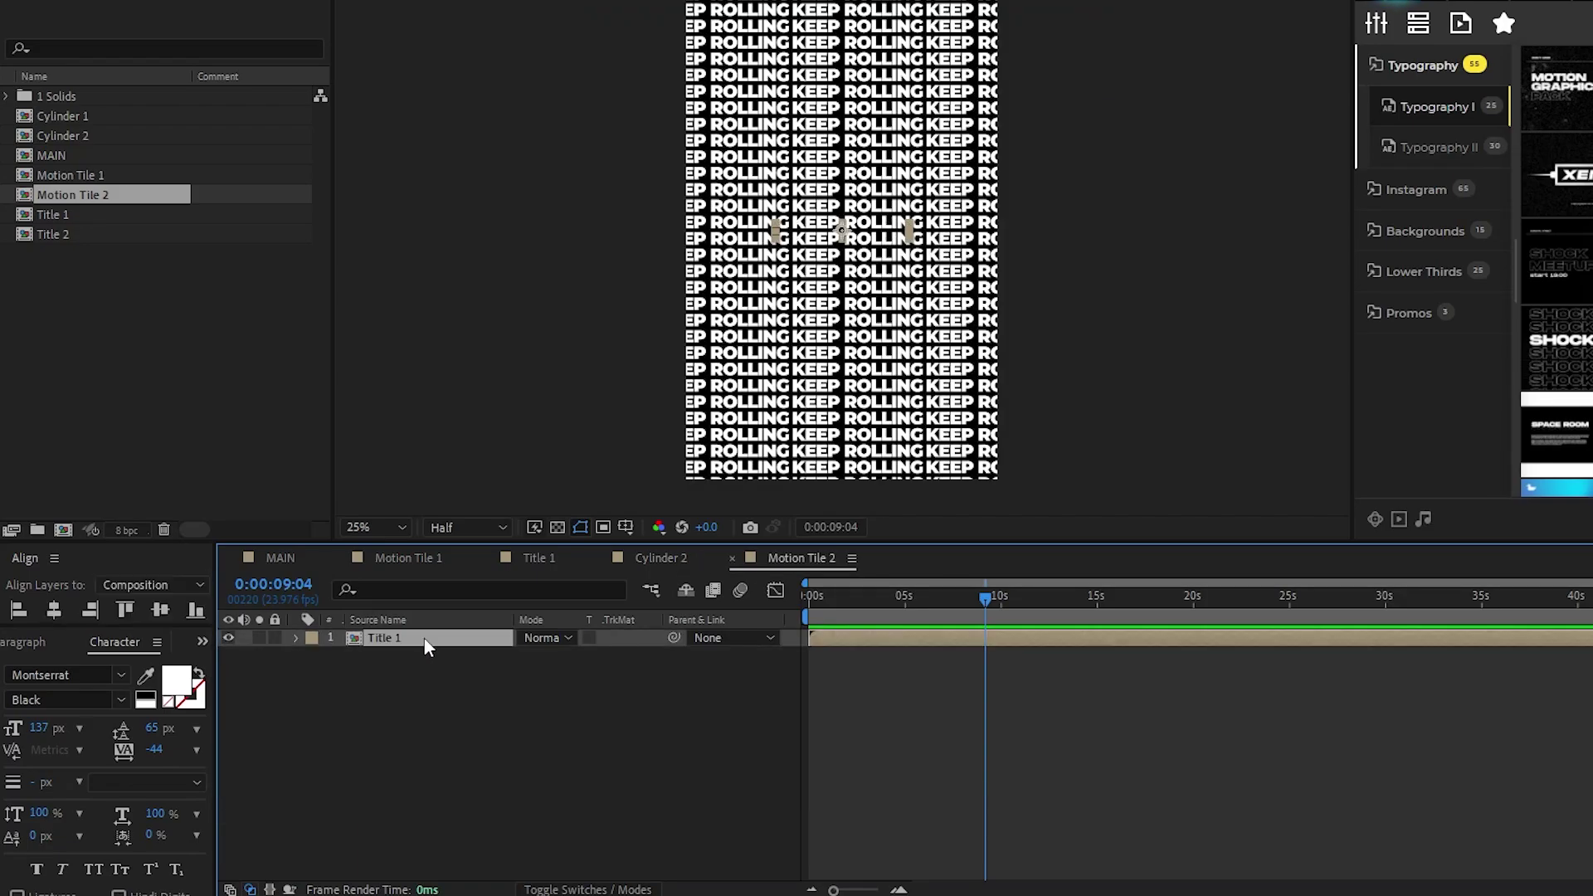
{"action": "left_click_drag", "start_coordinate": [52, 233], "coordinate": [393, 639]}
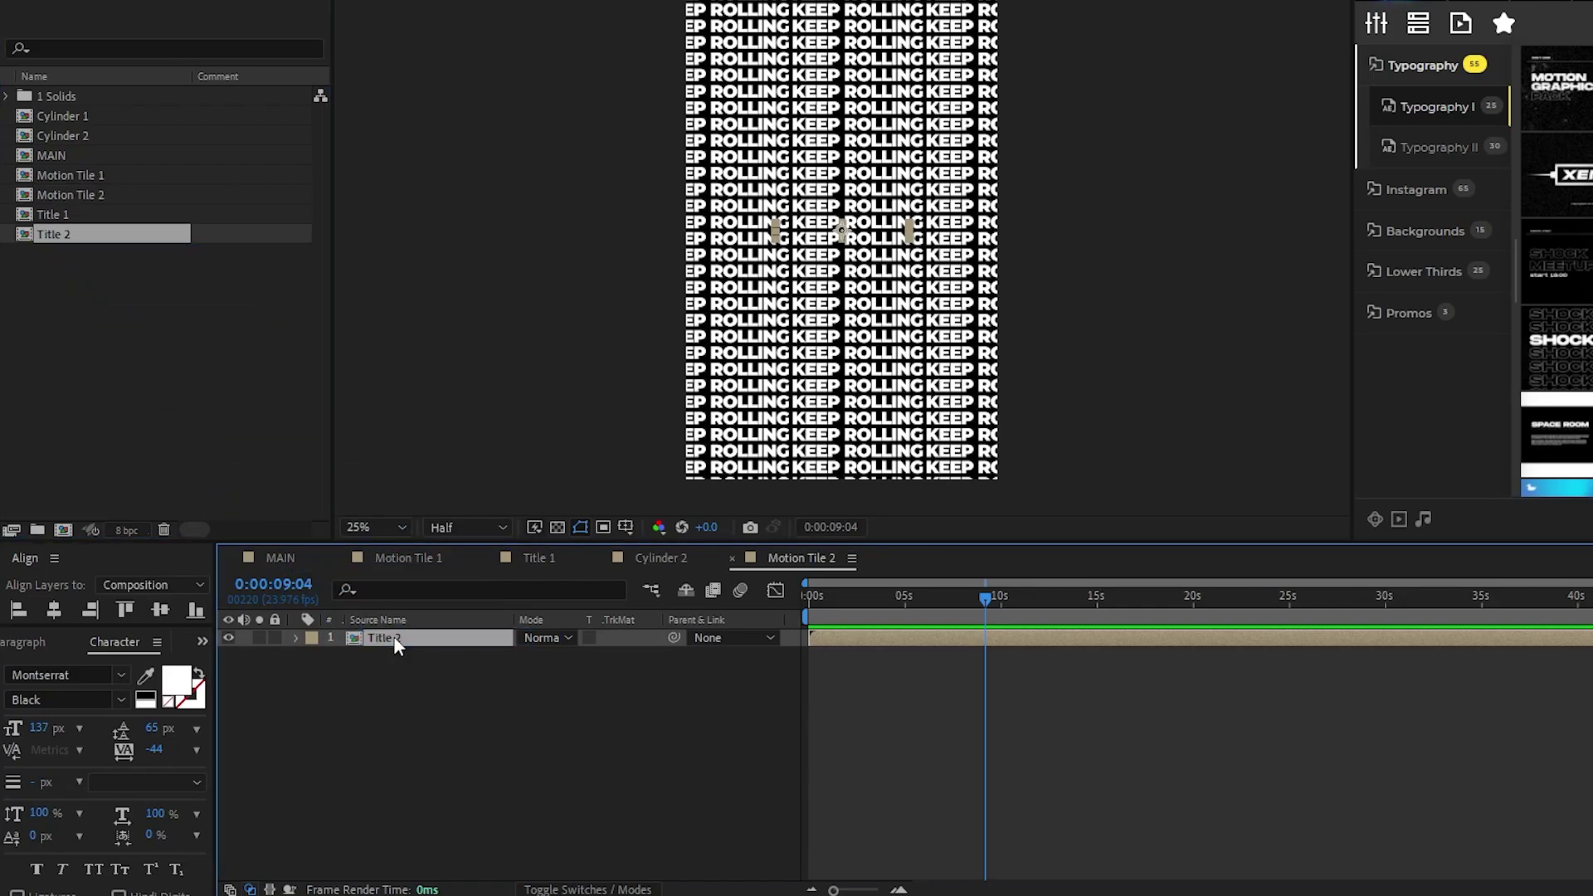
{"action": "left_click", "coordinate": [281, 558]}
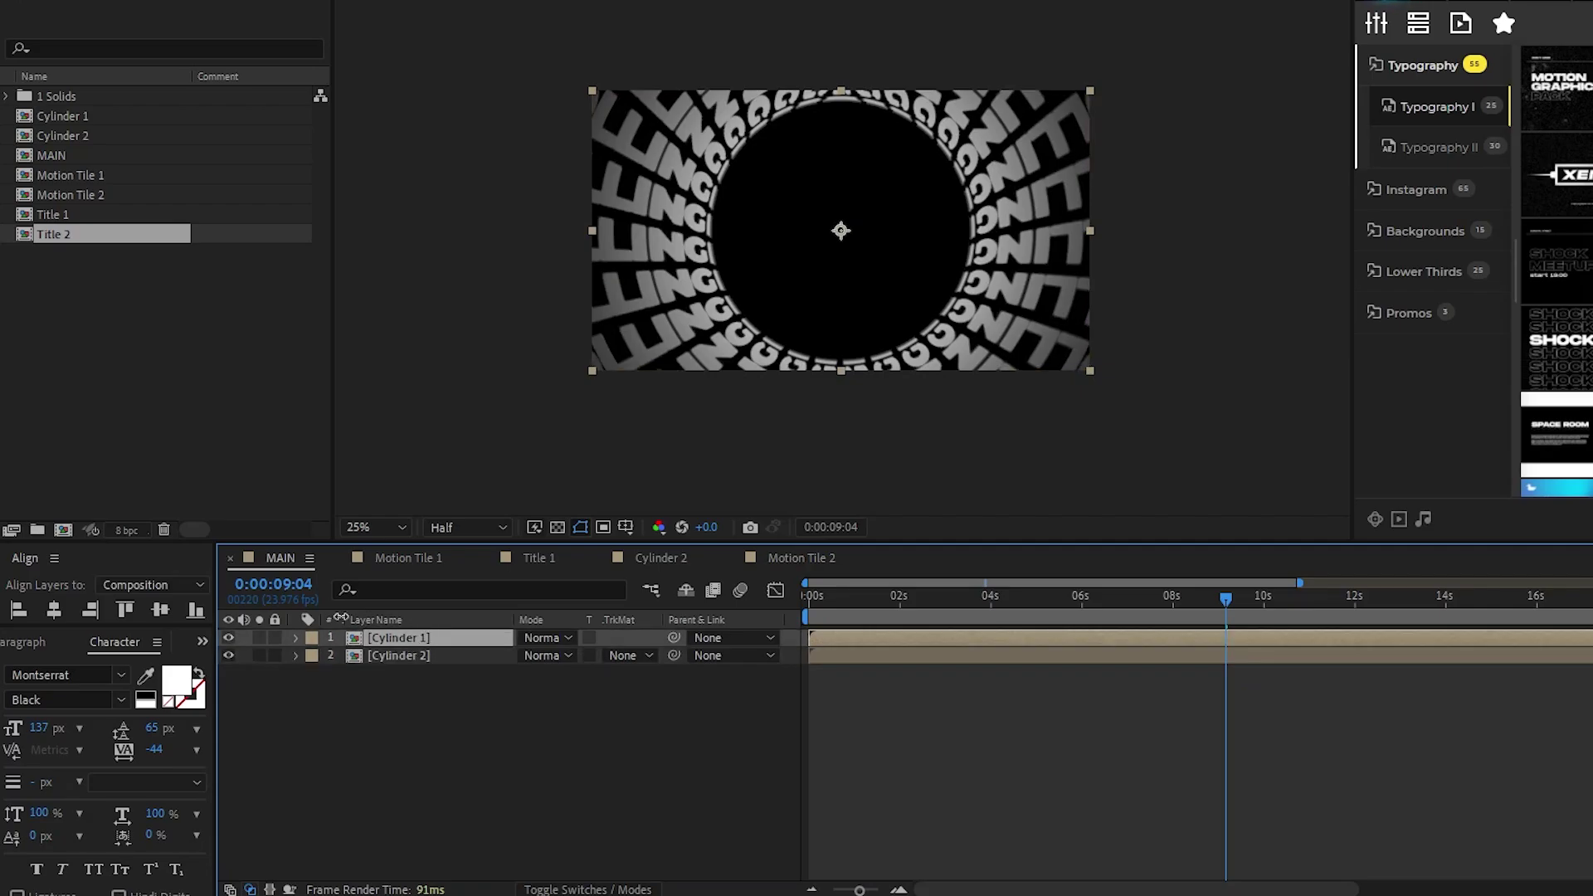
Drill down from MAIN through Cylinder 2 and Motion Tile 2 into the Title 2 composition
{"action": "left_click", "coordinate": [463, 685]}
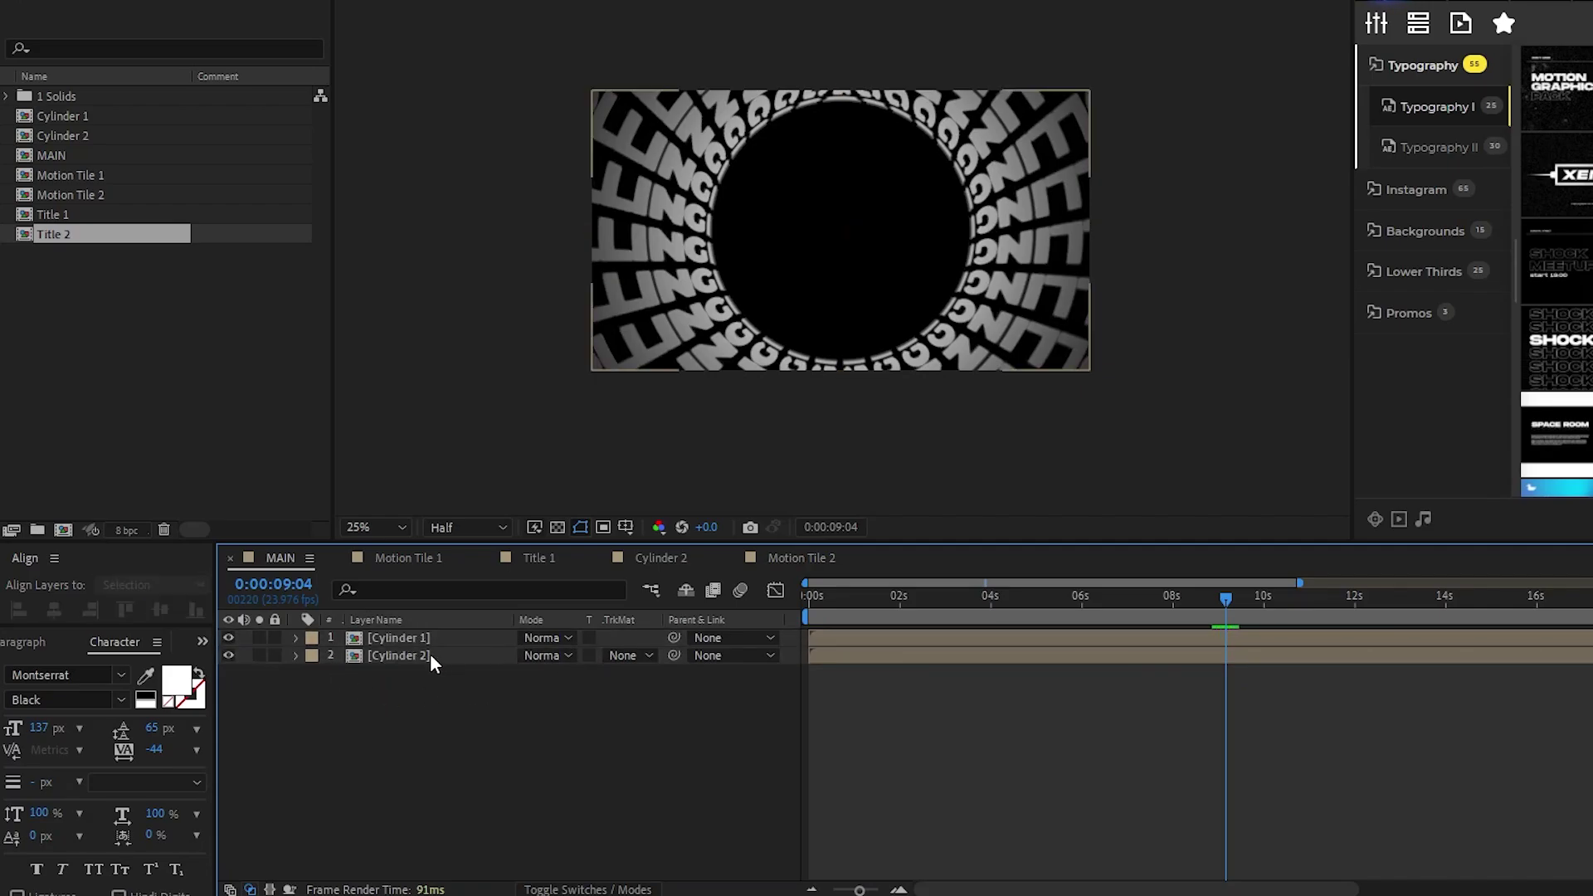
{"action": "double_click", "coordinate": [416, 654]}
{"action": "double_click", "coordinate": [413, 637]}
{"action": "double_click", "coordinate": [415, 635]}
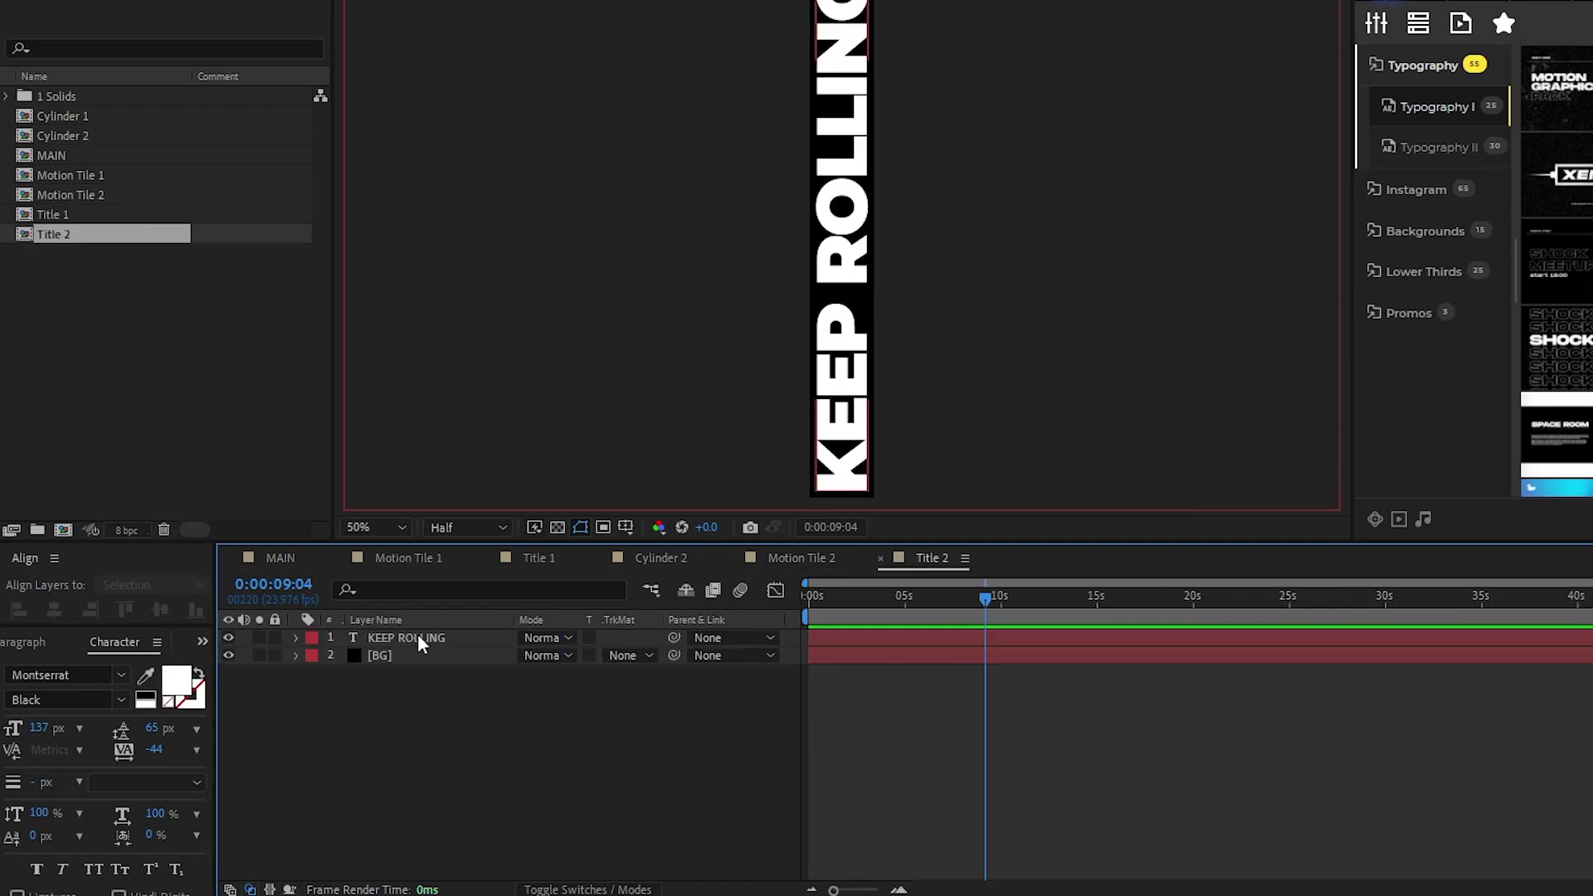
{"action": "left_click", "coordinate": [813, 559]}
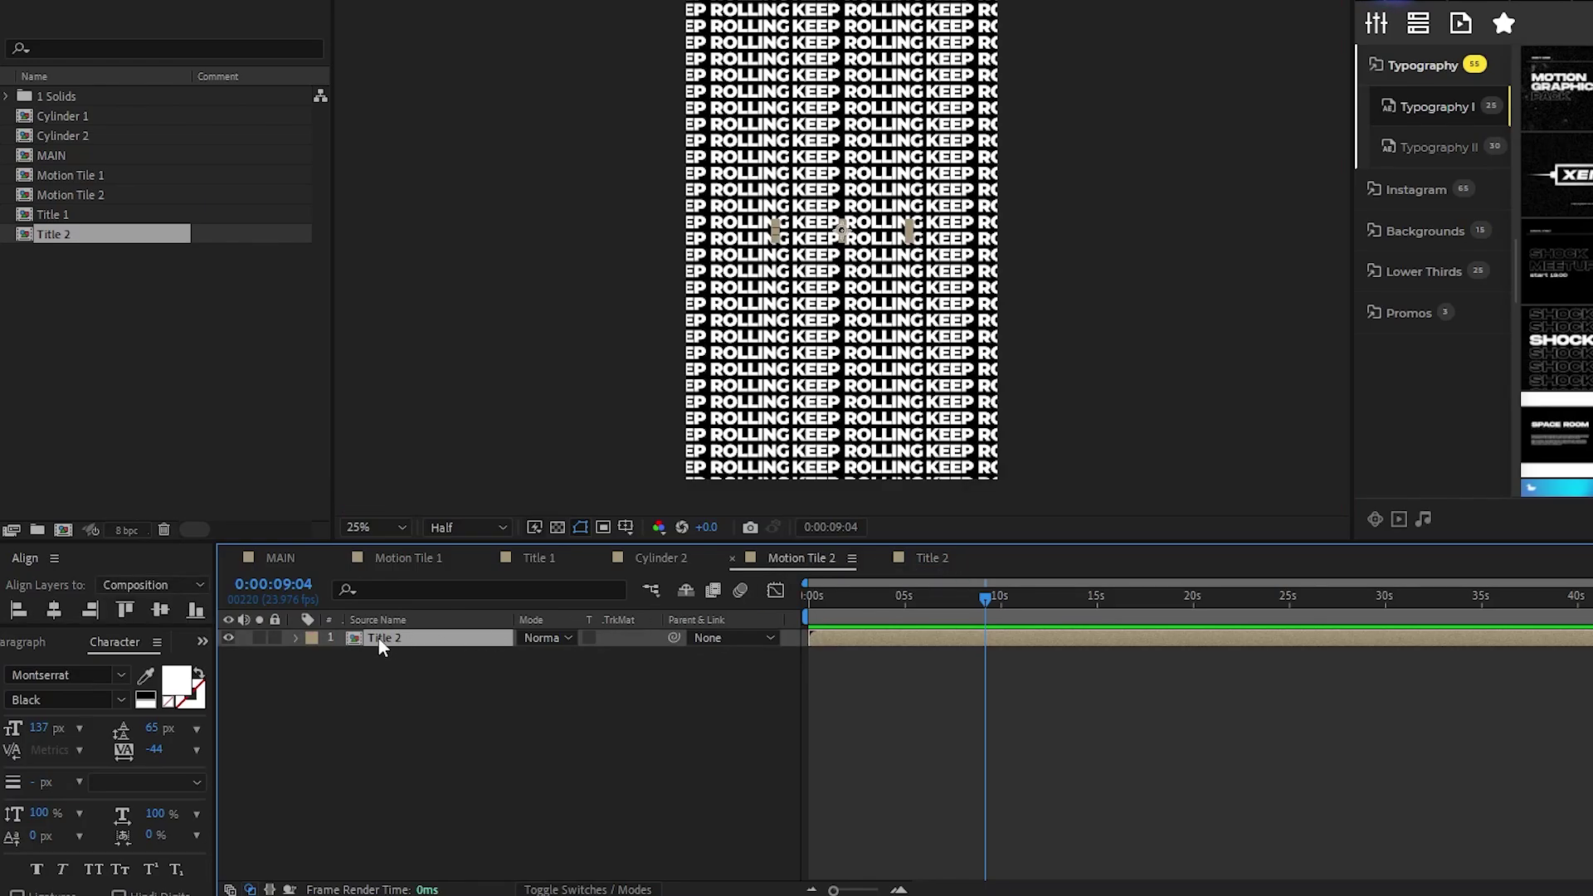
{"action": "double_click", "coordinate": [408, 636]}
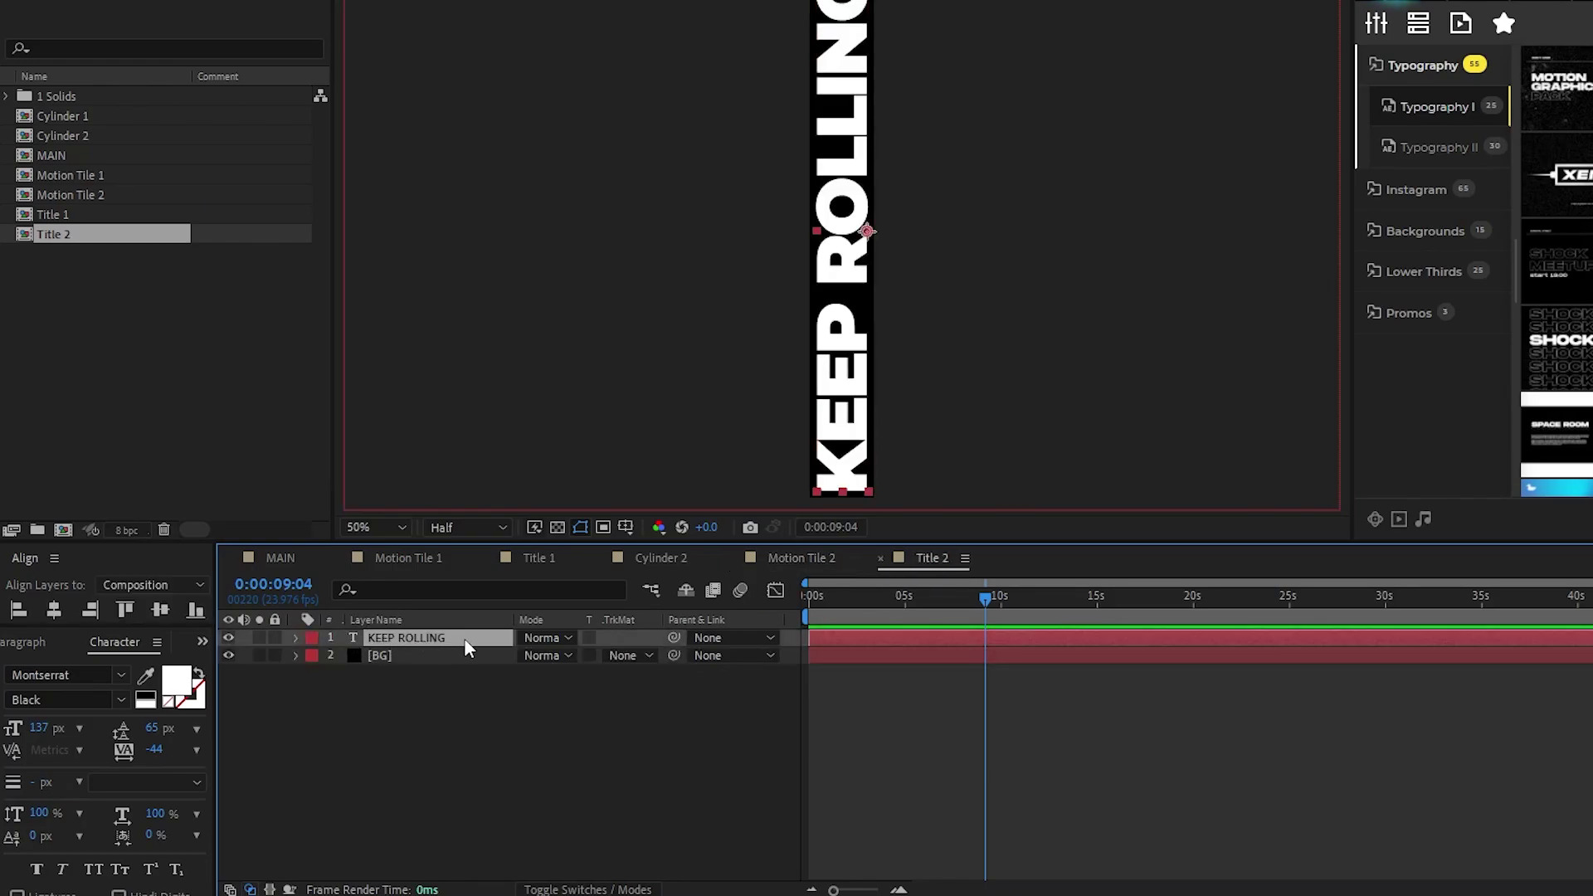
Turn the KEEP ROLLING text into a 3 px outline with no fill, then return to MAIN
{"action": "left_click", "coordinate": [199, 676]}
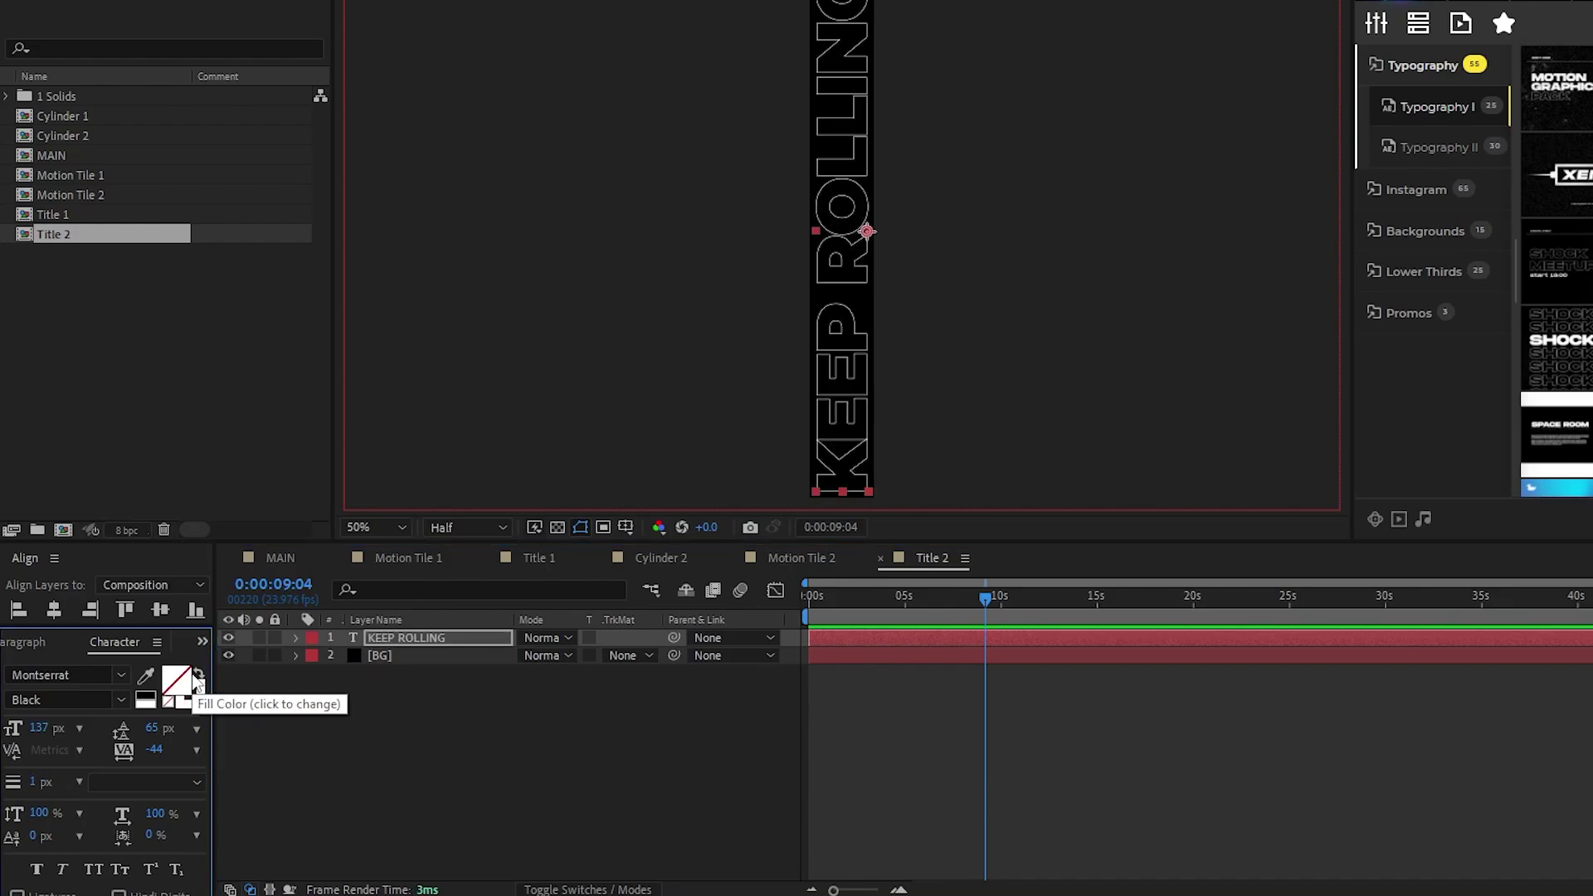
{"action": "left_click", "coordinate": [45, 781]}
{"action": "type", "text": "3"}
{"action": "key", "text": "Return"}
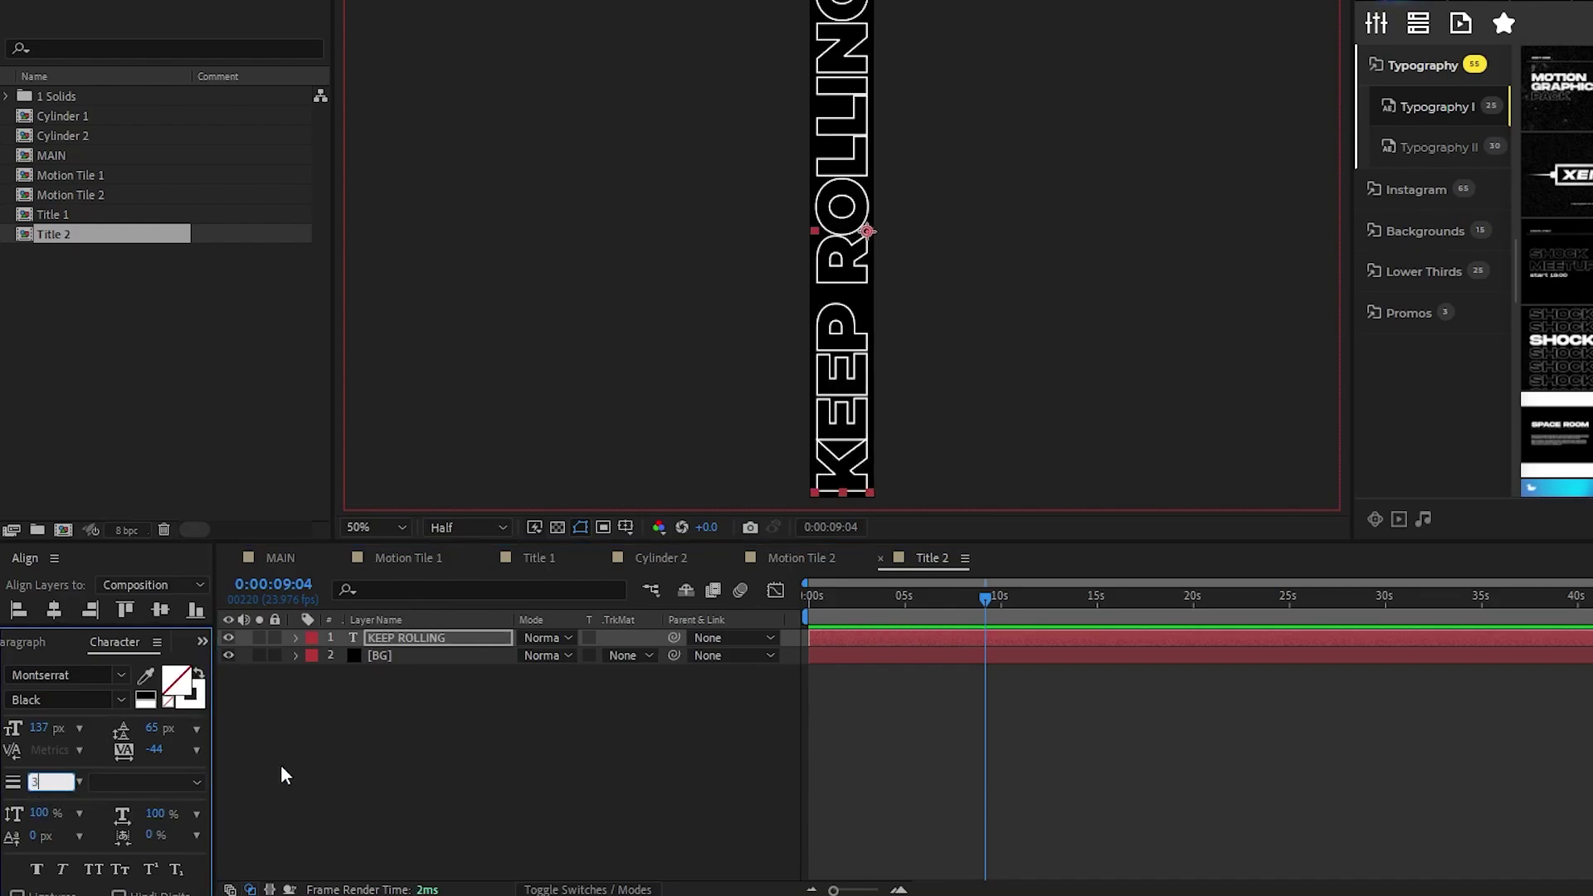
{"action": "left_click", "coordinate": [278, 558]}
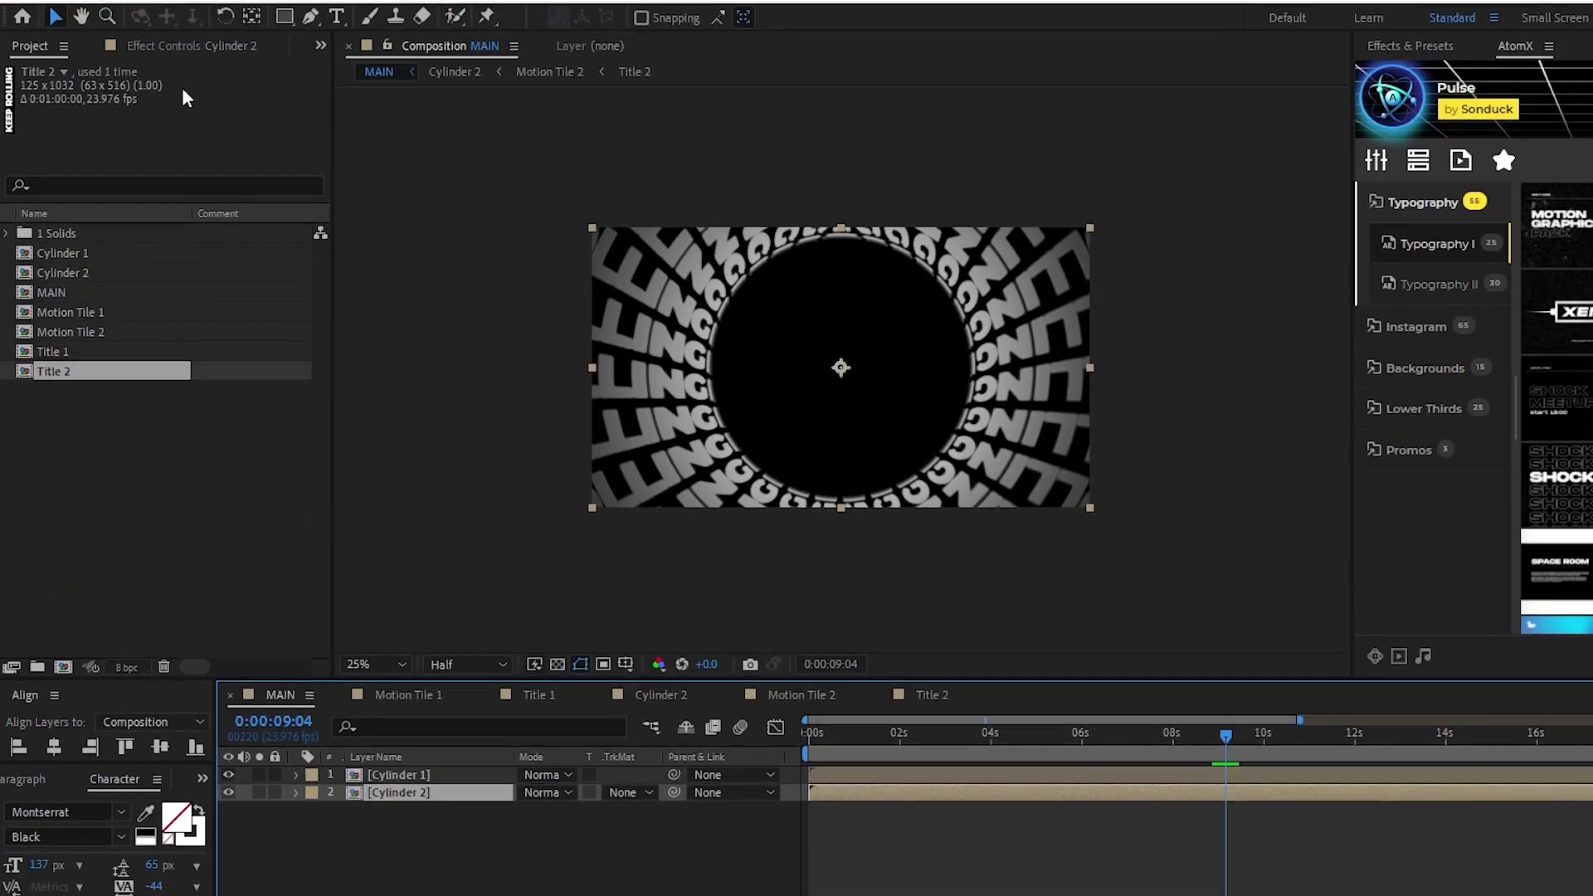
Set Cylinder 2's CC Sphere radius to 615
{"action": "left_click", "coordinate": [172, 43]}
{"action": "left_click", "coordinate": [200, 319]}
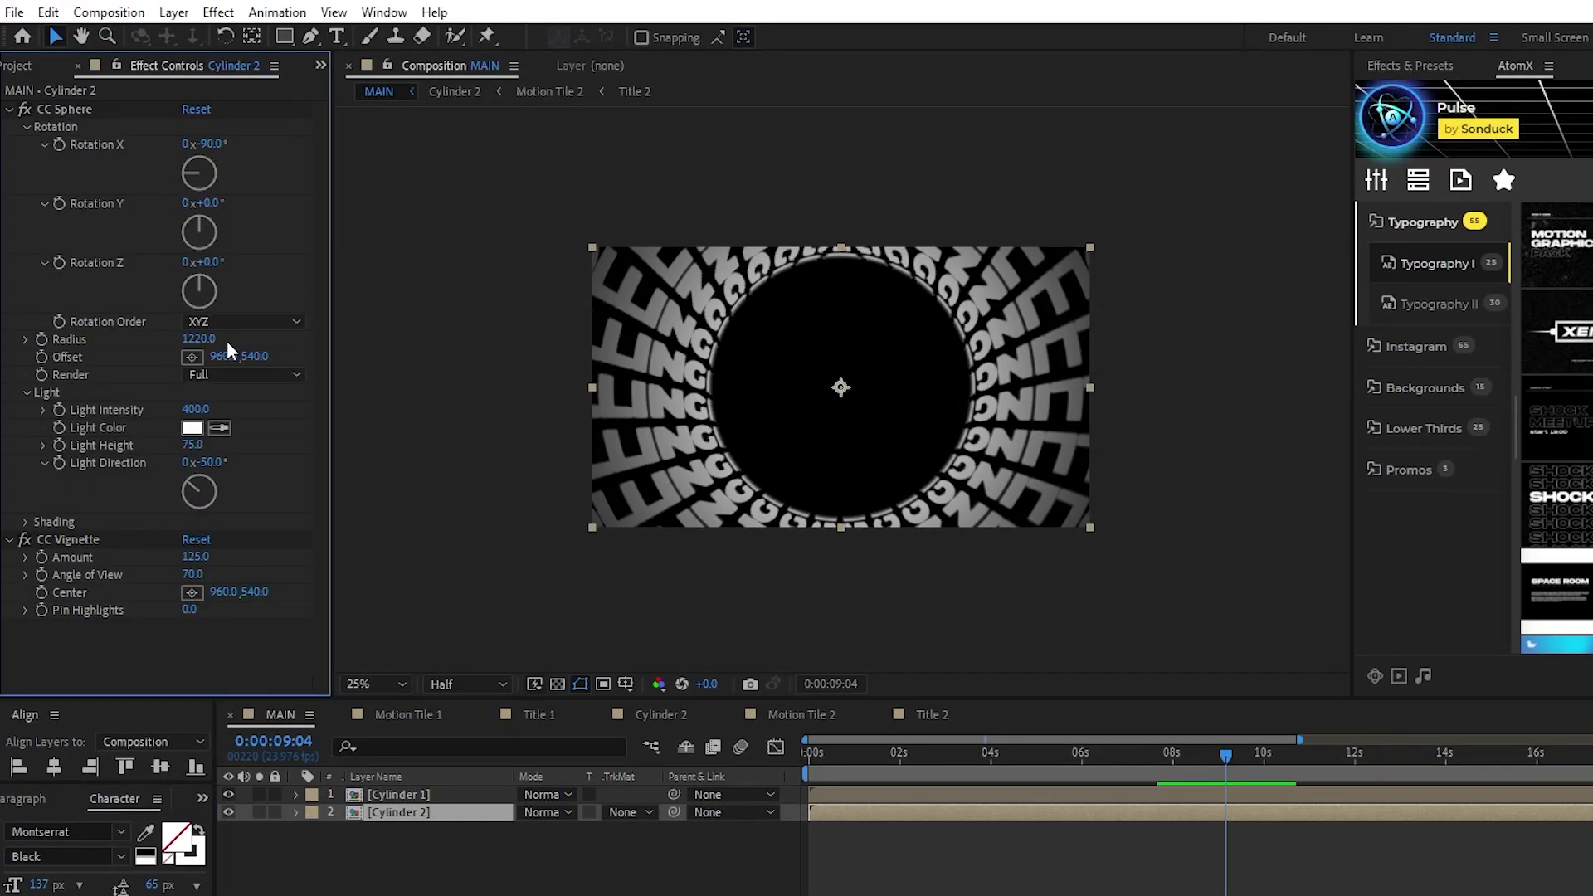
{"action": "type", "text": "615"}
{"action": "key", "text": "Return"}
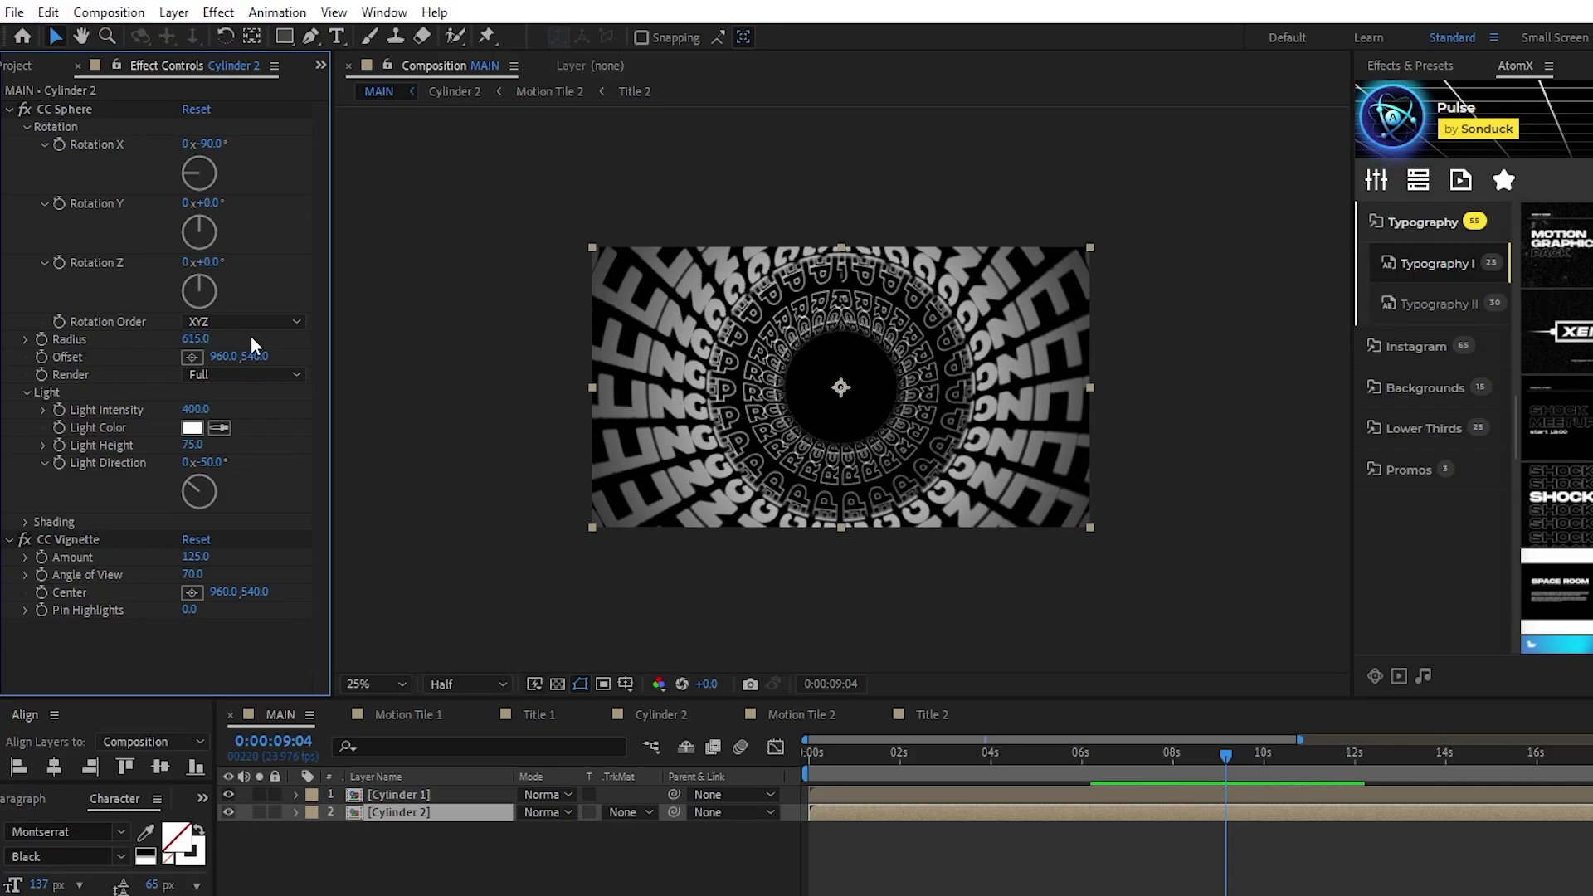
Duplicate both cylinder layers and reorder them as Cylinder 1, 2, 1, 2
{"action": "left_click", "coordinate": [406, 795]}
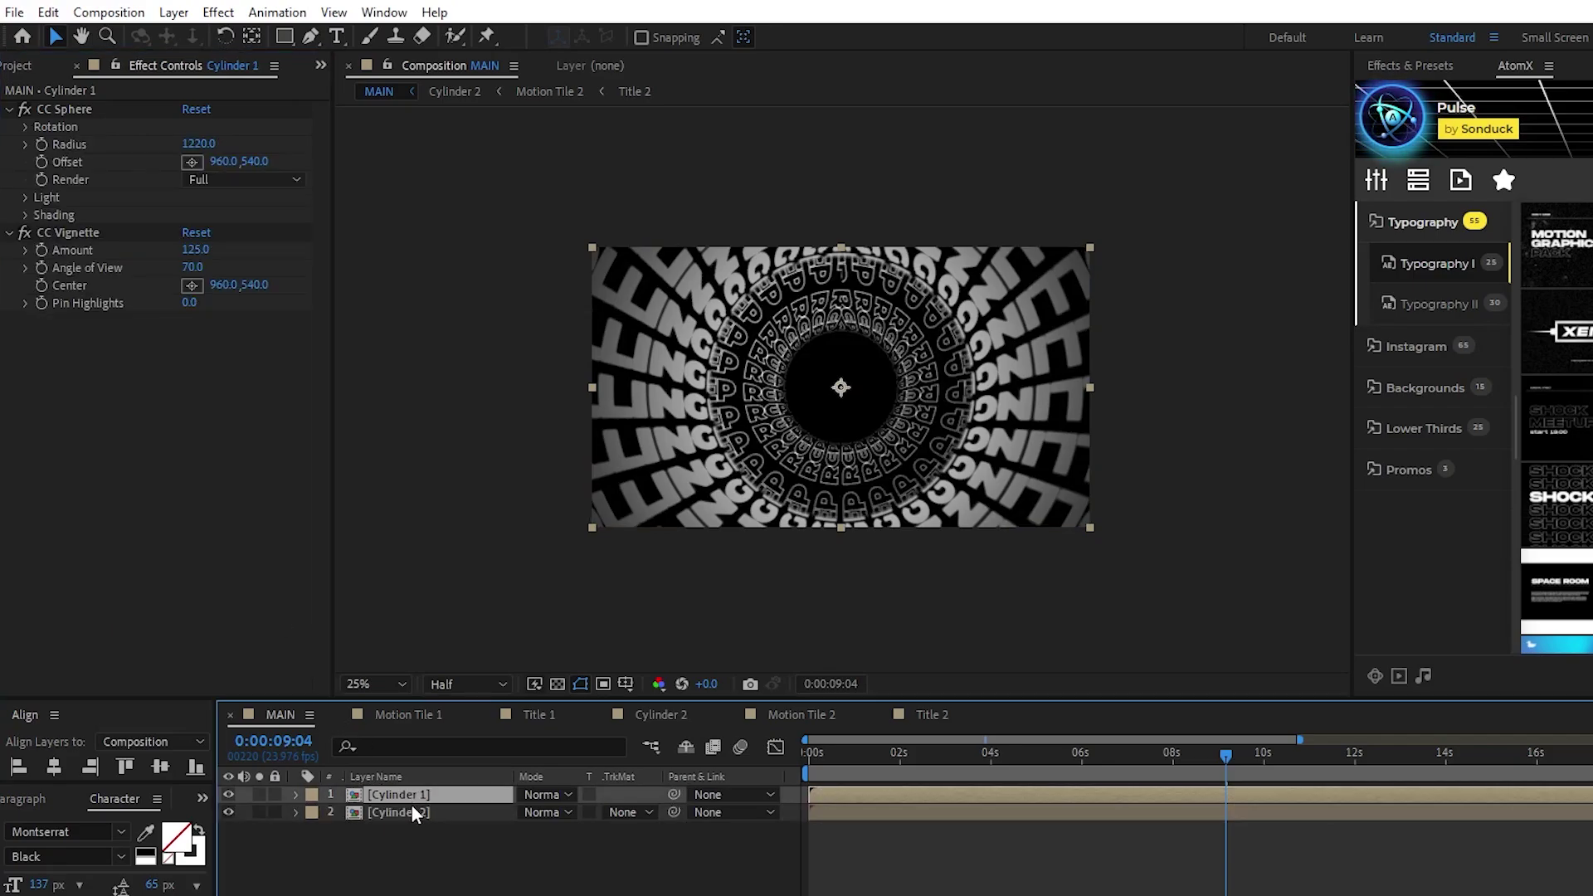
{"action": "left_click", "coordinate": [407, 812], "text": "shift"}
{"action": "key", "text": "ctrl+d"}
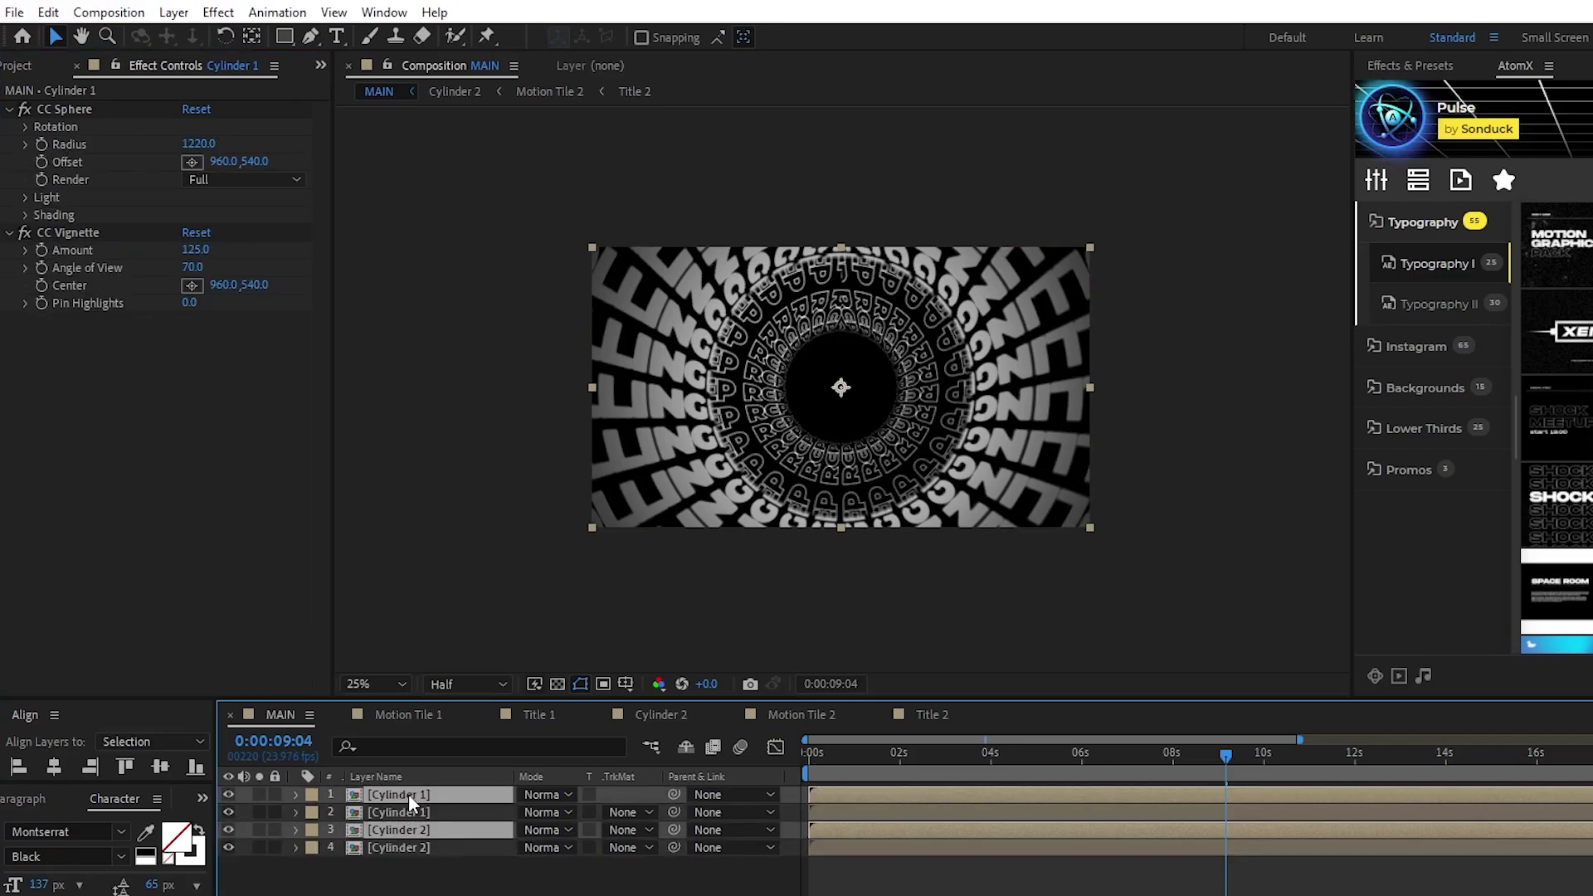
{"action": "left_click_drag", "start_coordinate": [408, 793], "coordinate": [424, 867]}
{"action": "left_click", "coordinate": [429, 884]}
Give the lower Cylinder 1 copy sphere radius 275 and the lower Cylinder 2 copy radius 500
{"action": "left_click", "coordinate": [425, 829]}
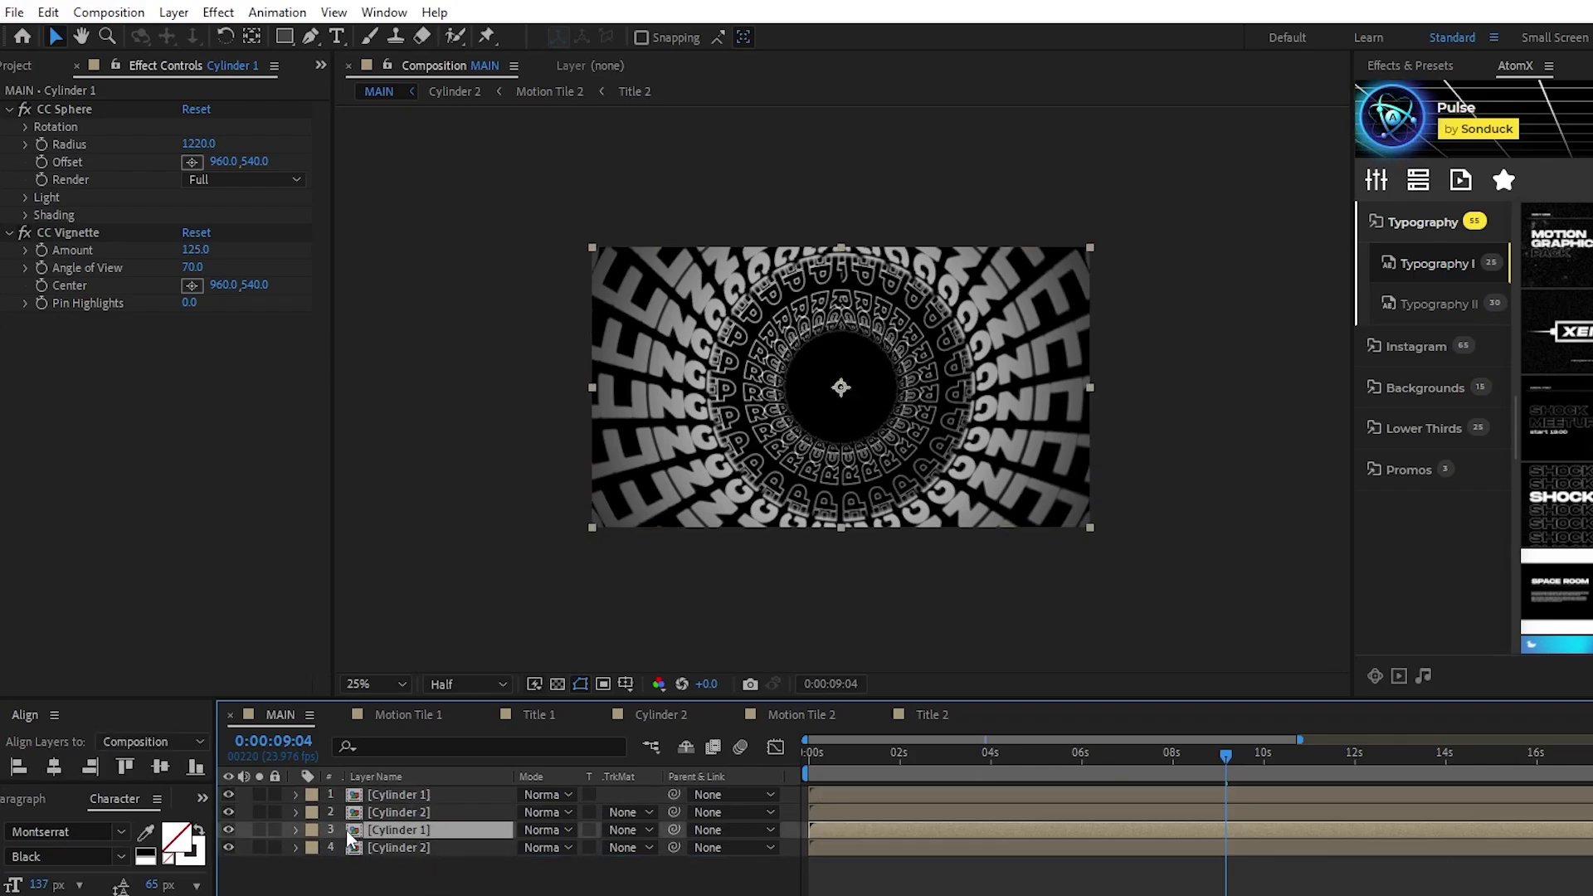
{"action": "left_click", "coordinate": [198, 143]}
{"action": "type", "text": "275"}
{"action": "key", "text": "Return"}
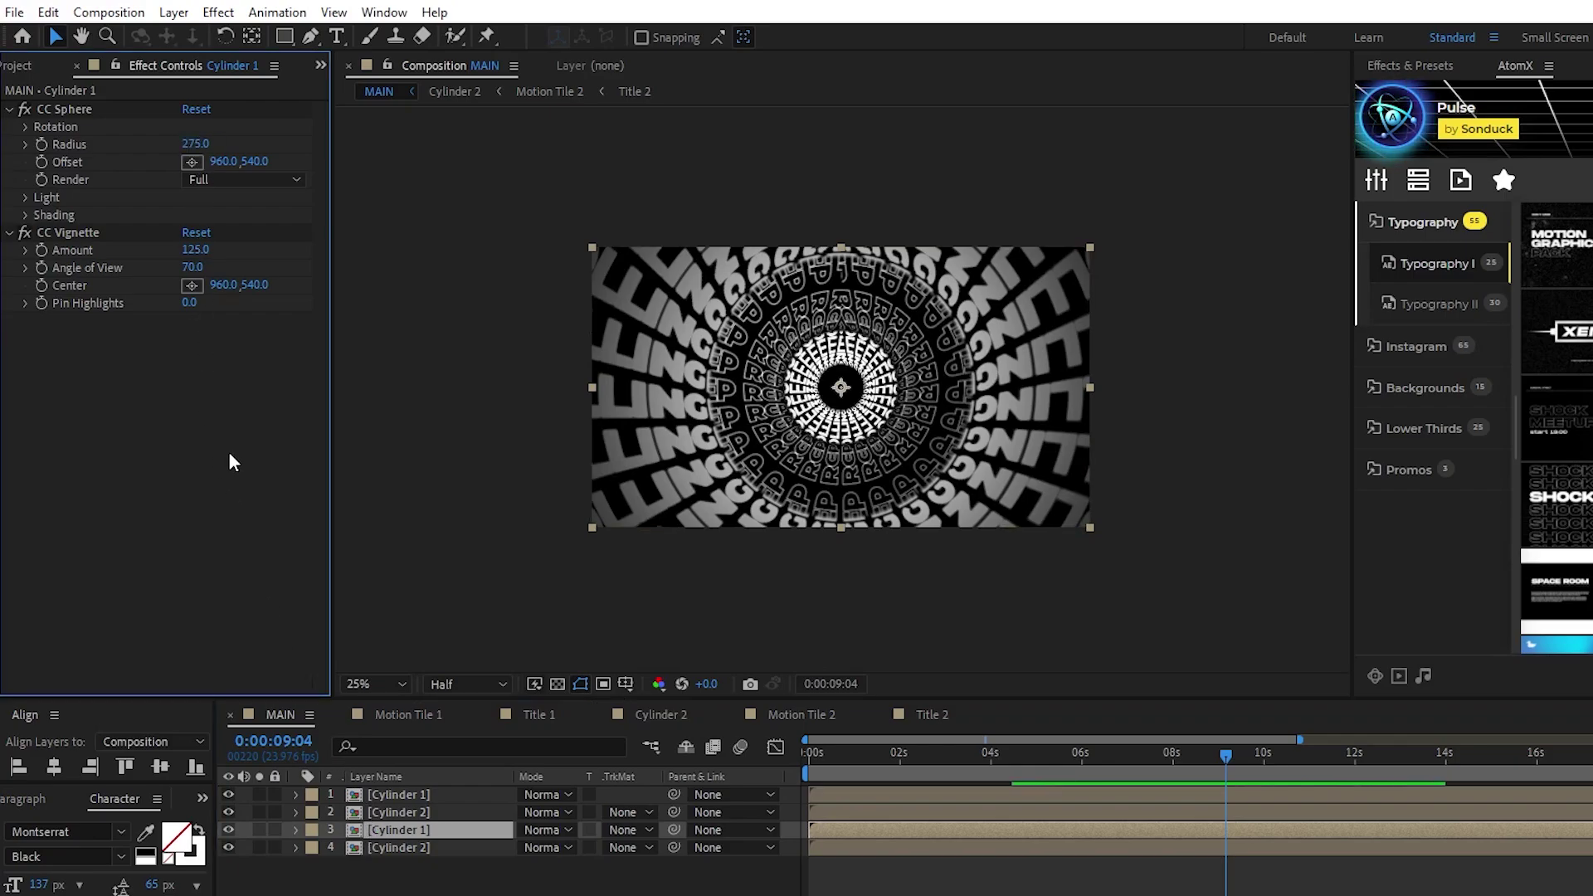
{"action": "left_click", "coordinate": [421, 847]}
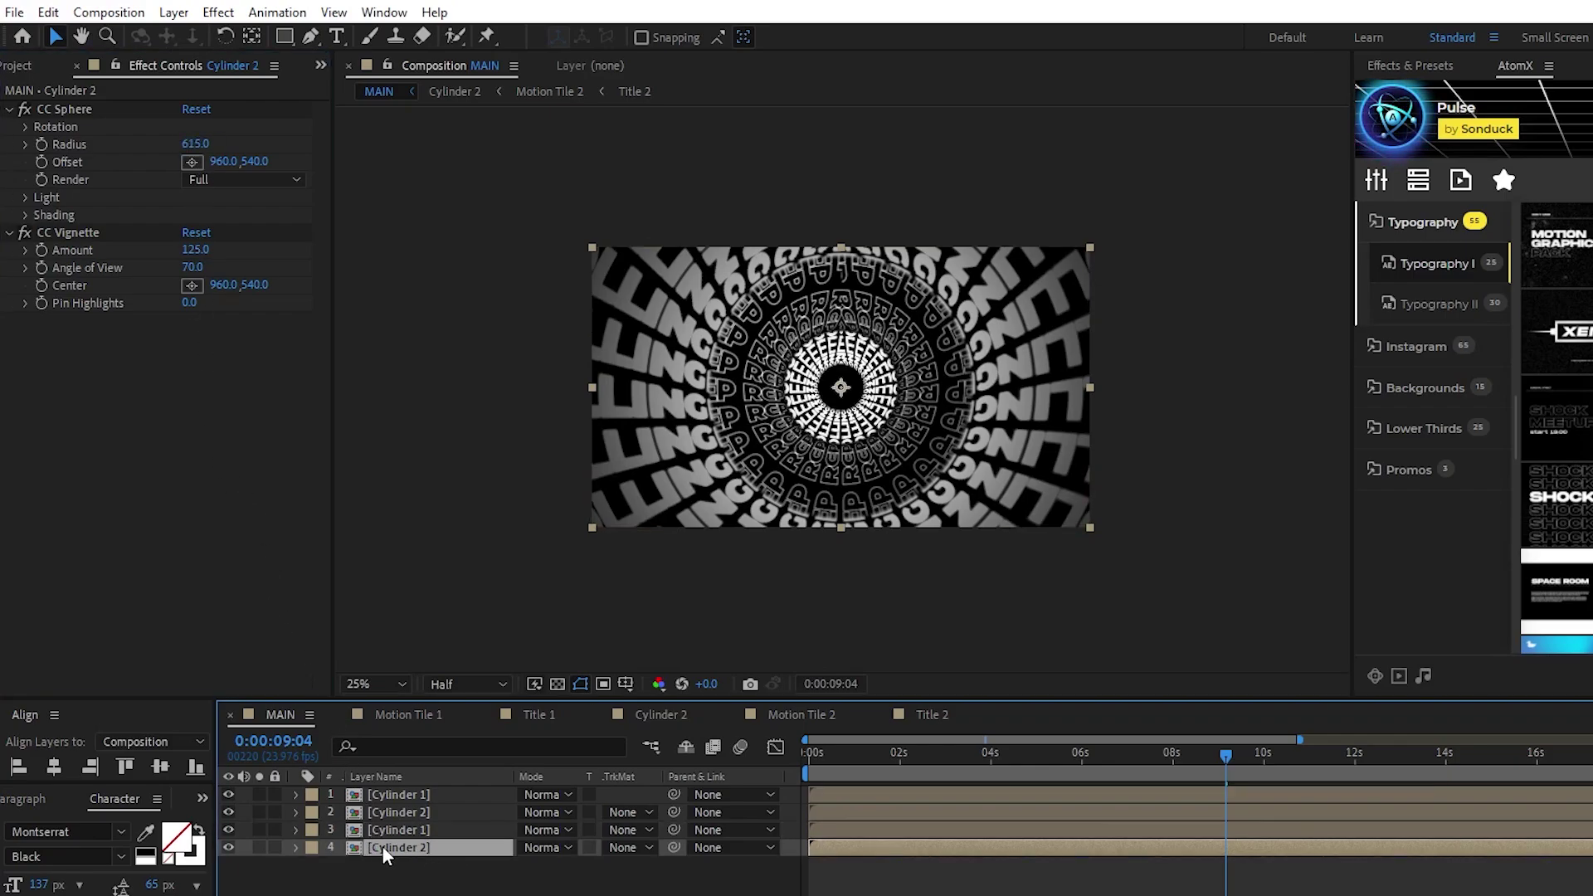
{"action": "left_click", "coordinate": [198, 144]}
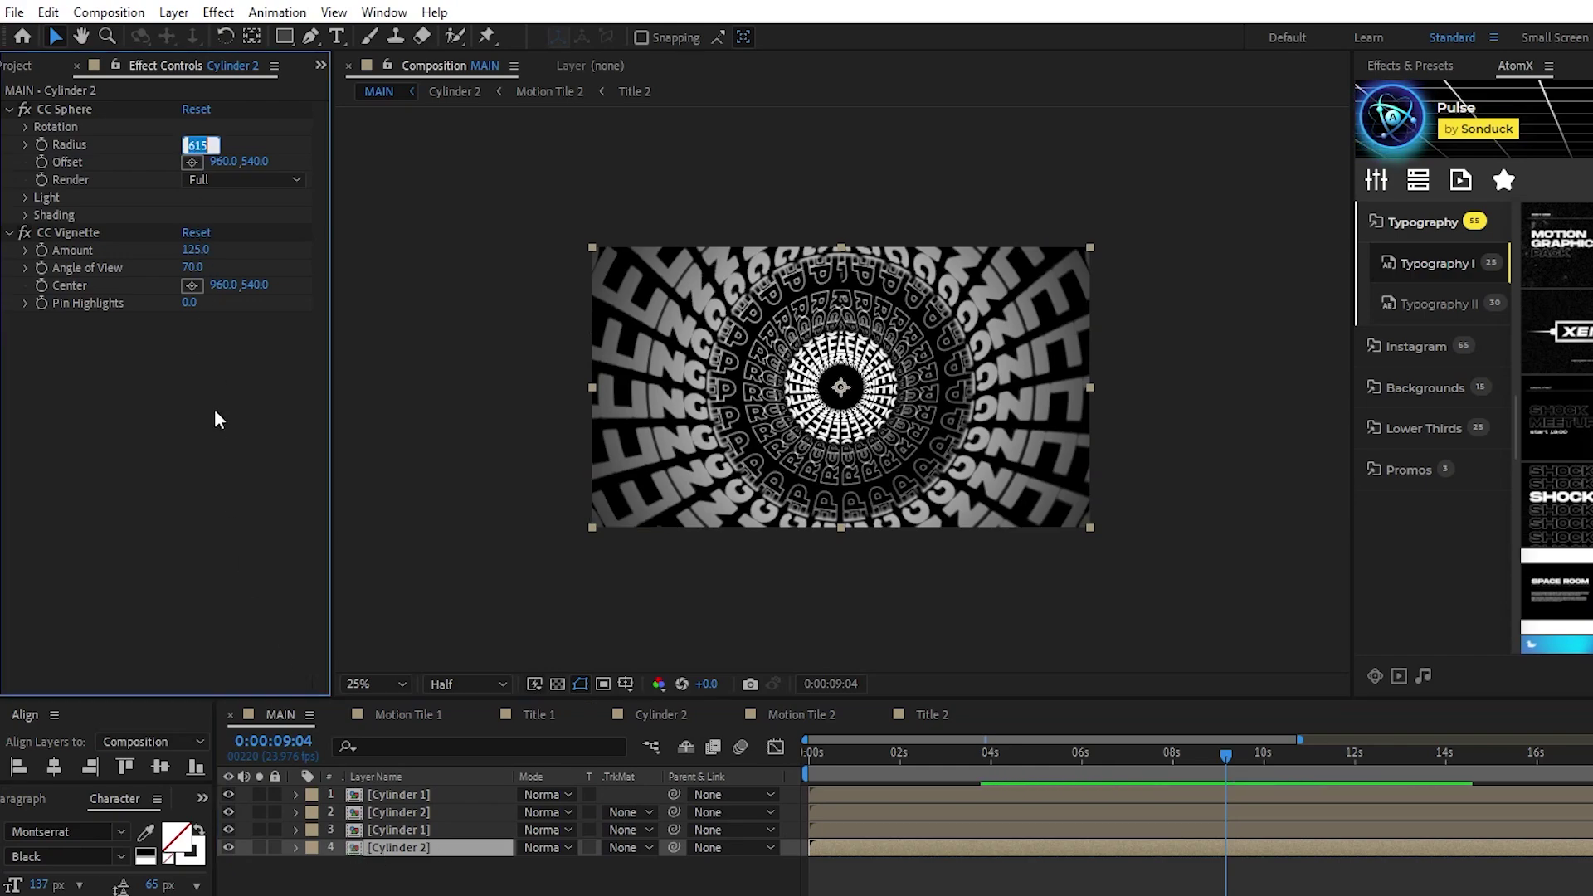
{"action": "type", "text": "500"}
{"action": "key", "text": "Return"}
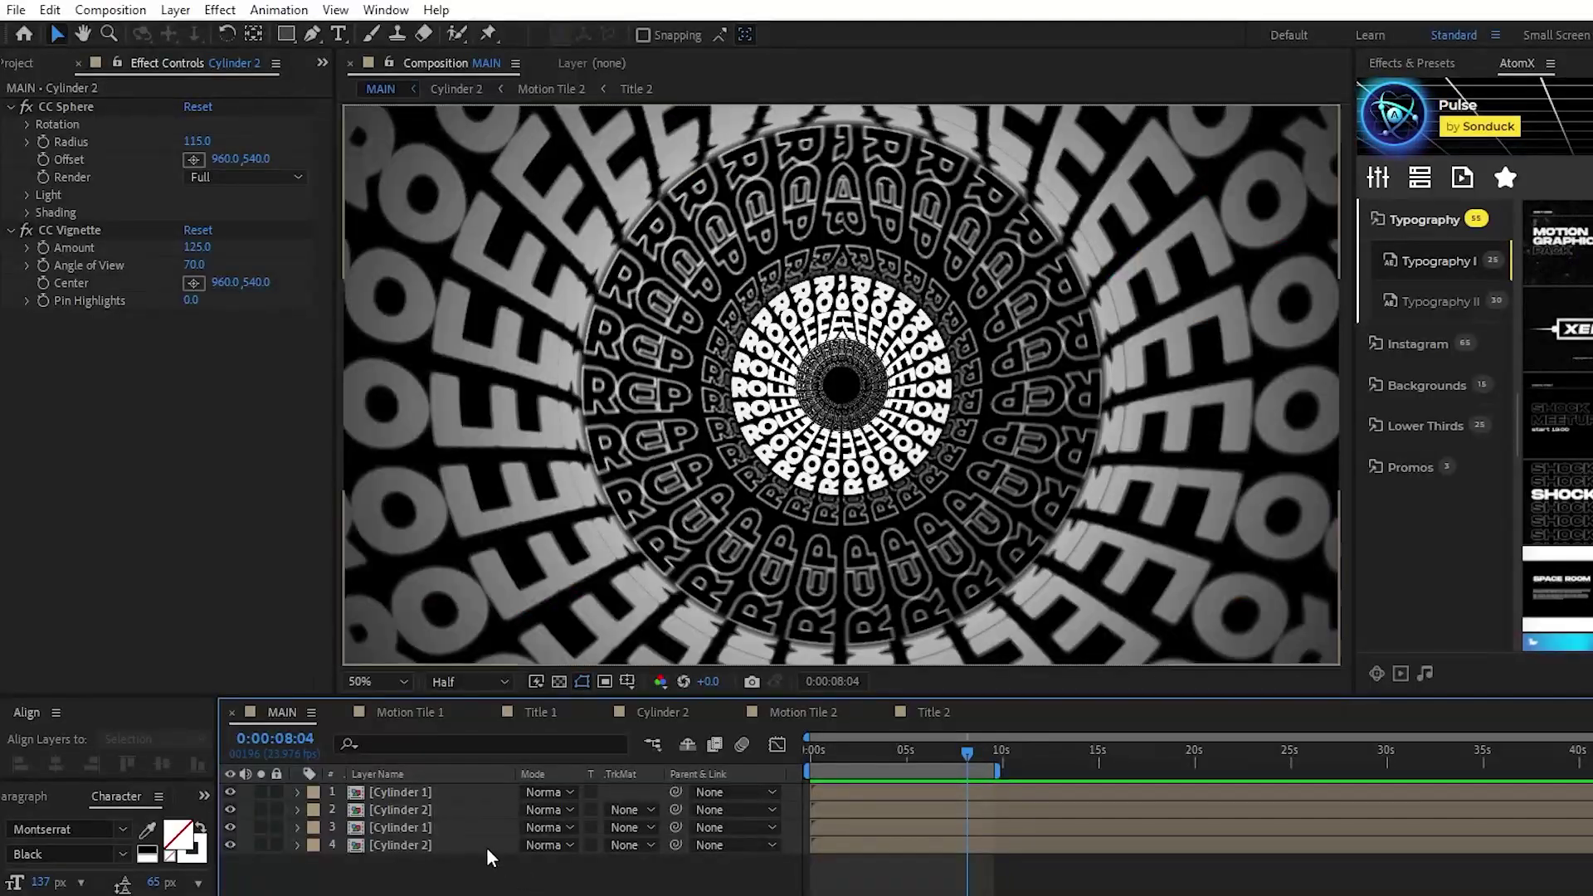
Select all four cylinder layers and pre-compose them into a new comp named ALL
{"action": "key", "text": "ctrl+a"}
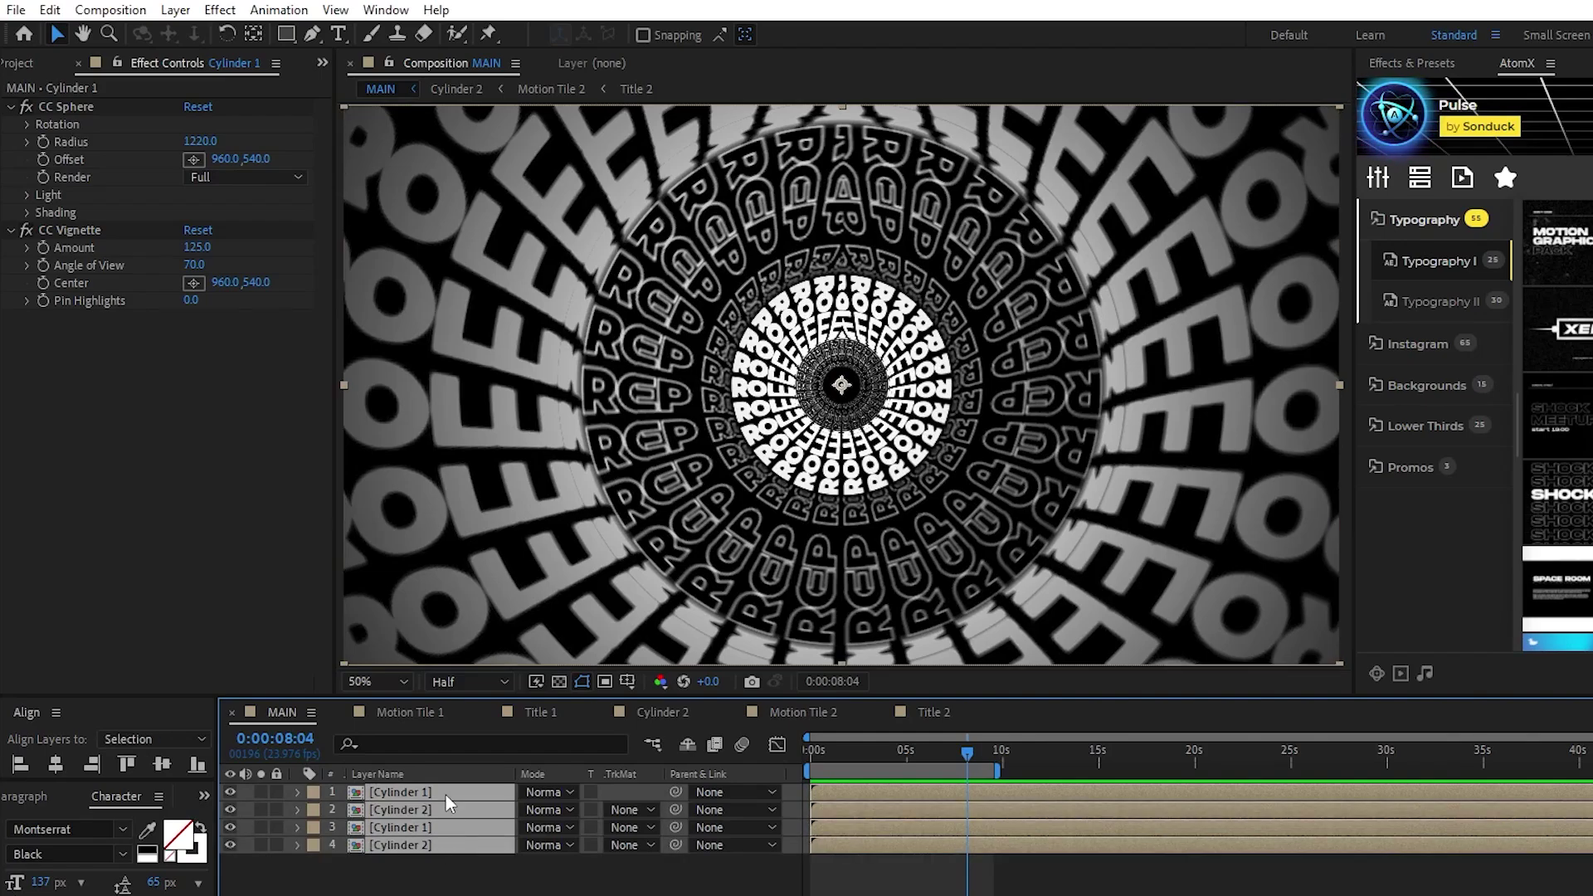
{"action": "right_click", "coordinate": [446, 795]}
{"action": "left_click", "coordinate": [549, 682]}
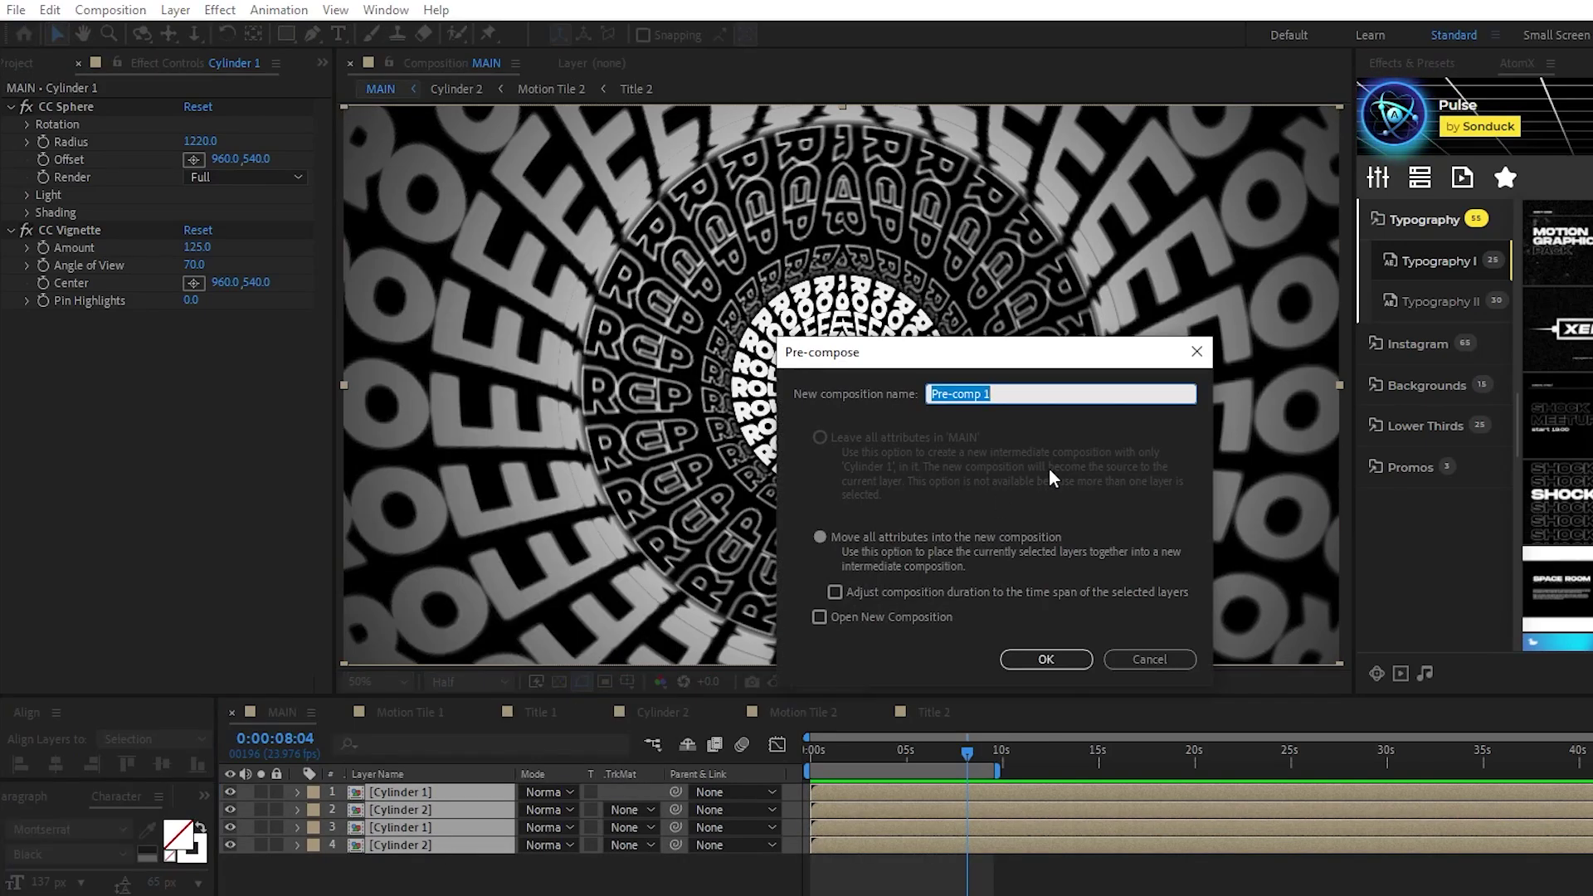
{"action": "type", "text": "ALL"}
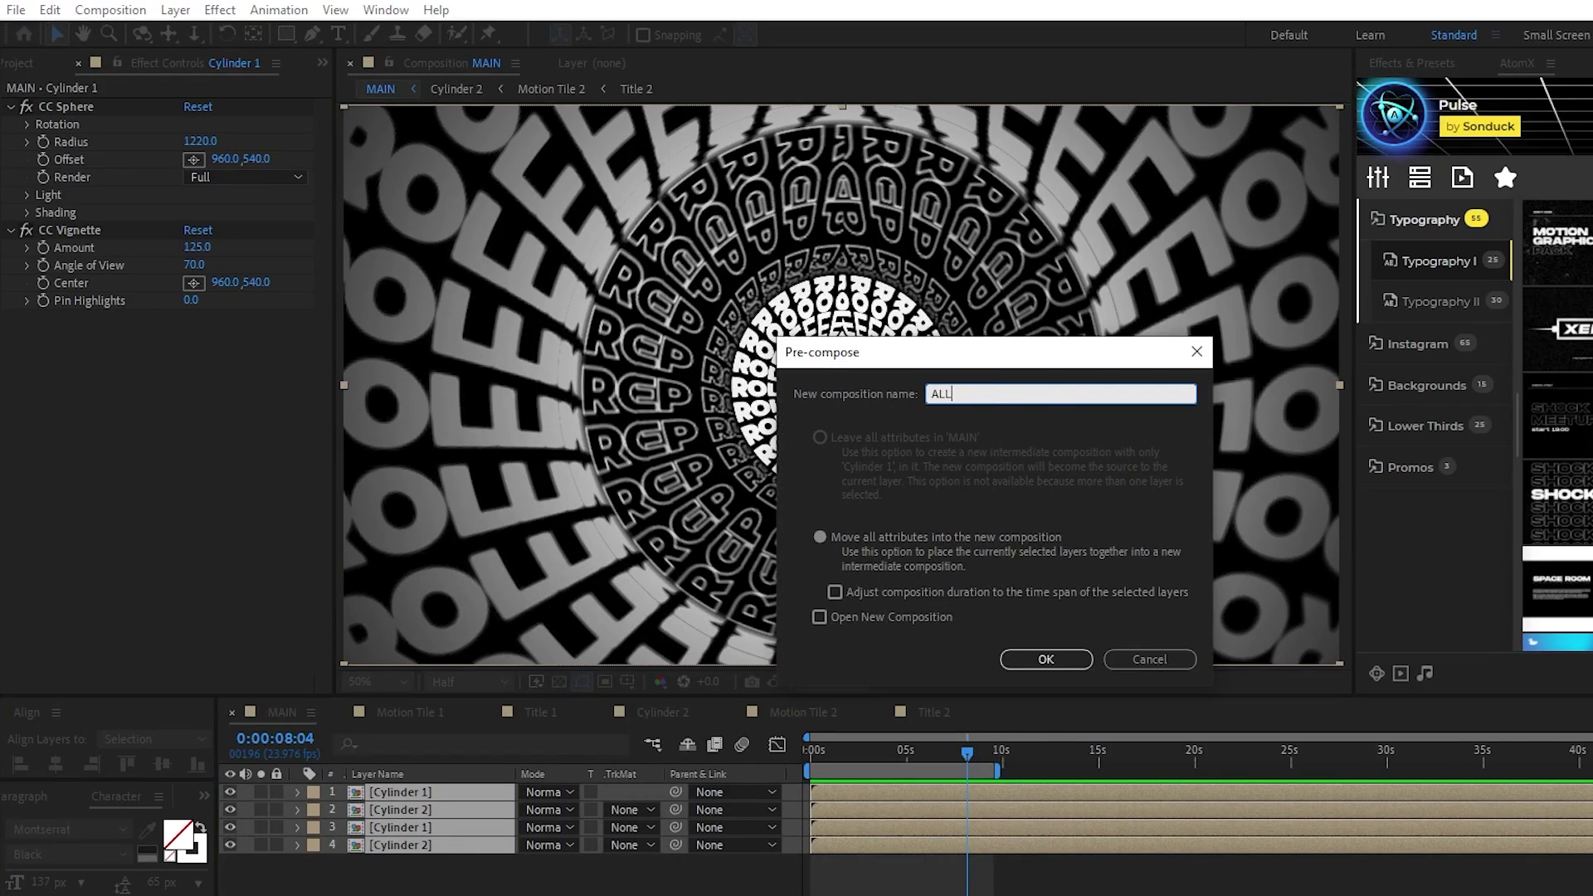
{"action": "left_click", "coordinate": [1053, 661]}
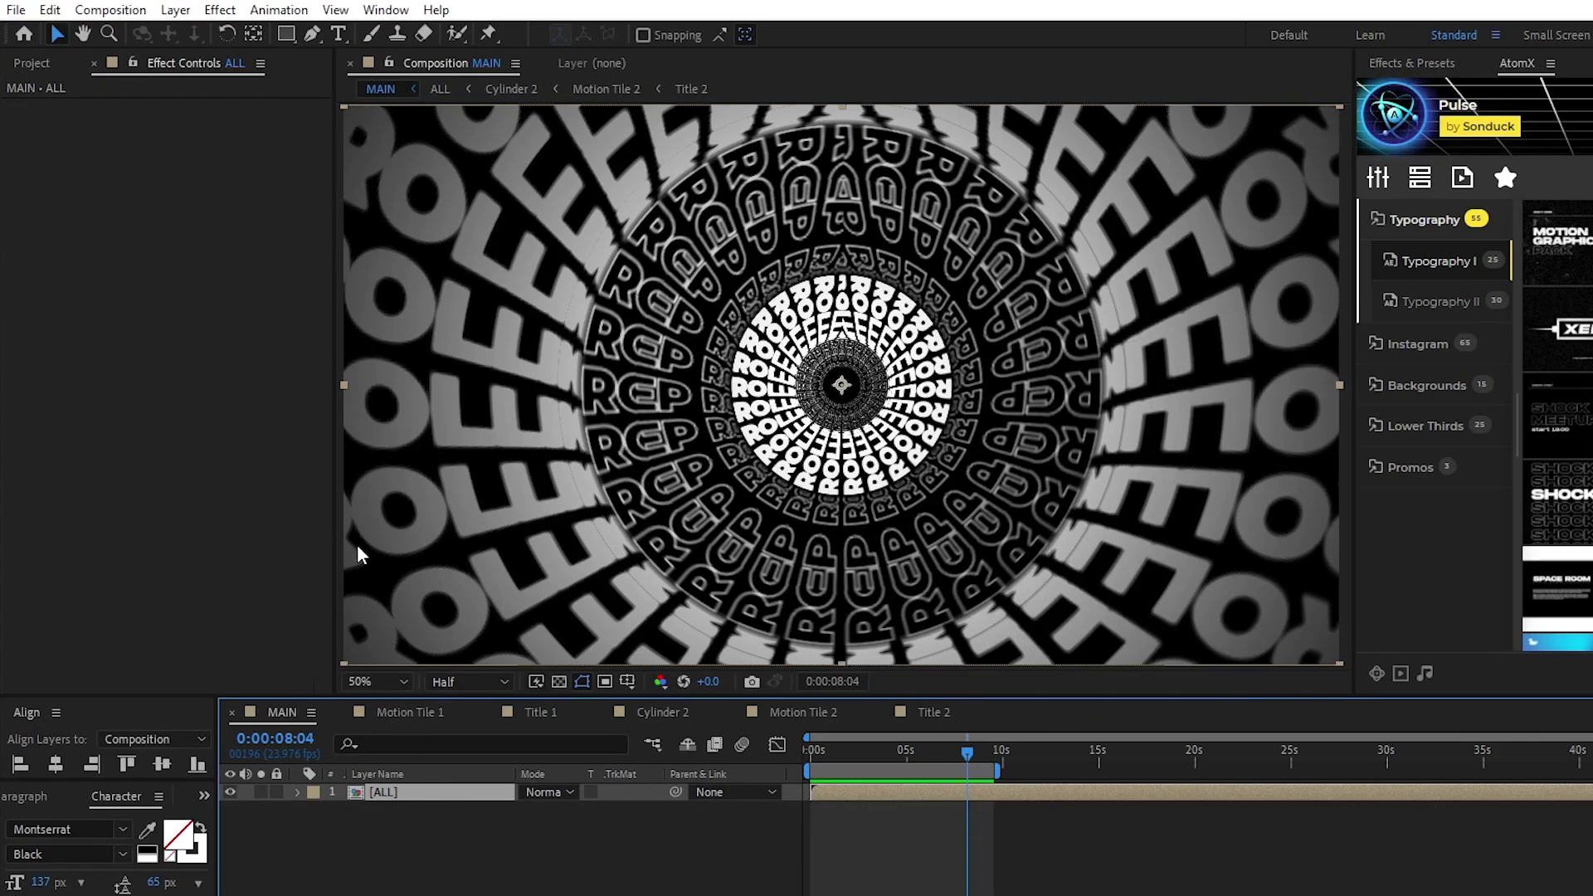
{"action": "left_click", "coordinate": [220, 9]}
Add Shift Channels to the [ALL] layer, turning off green and blue so only red remains
{"action": "mouse_move", "coordinate": [371, 209]}
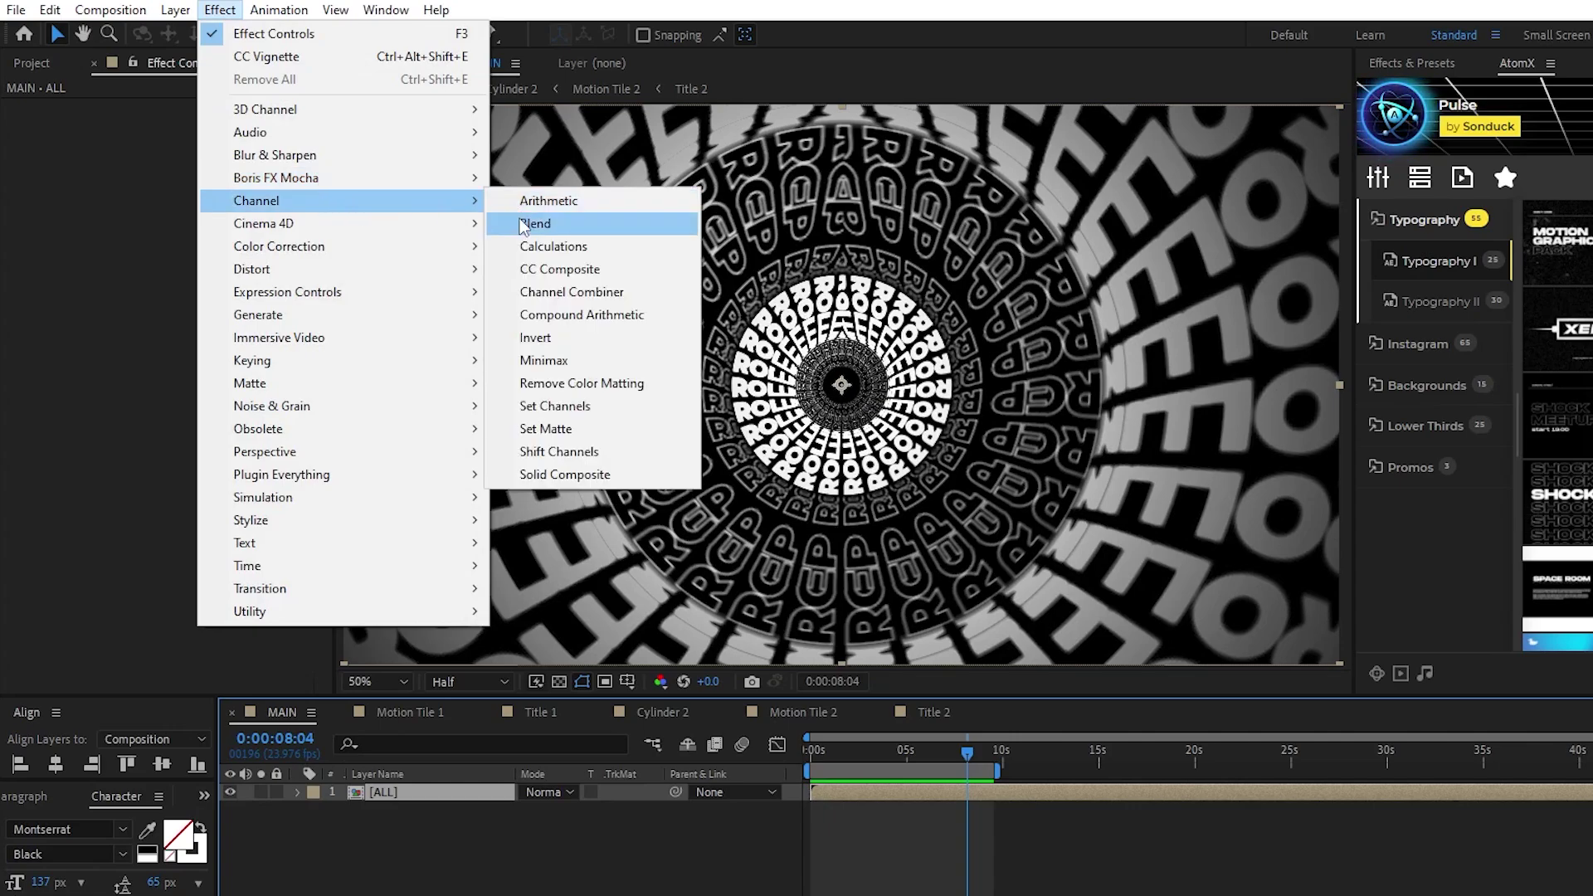
{"action": "left_click", "coordinate": [619, 451]}
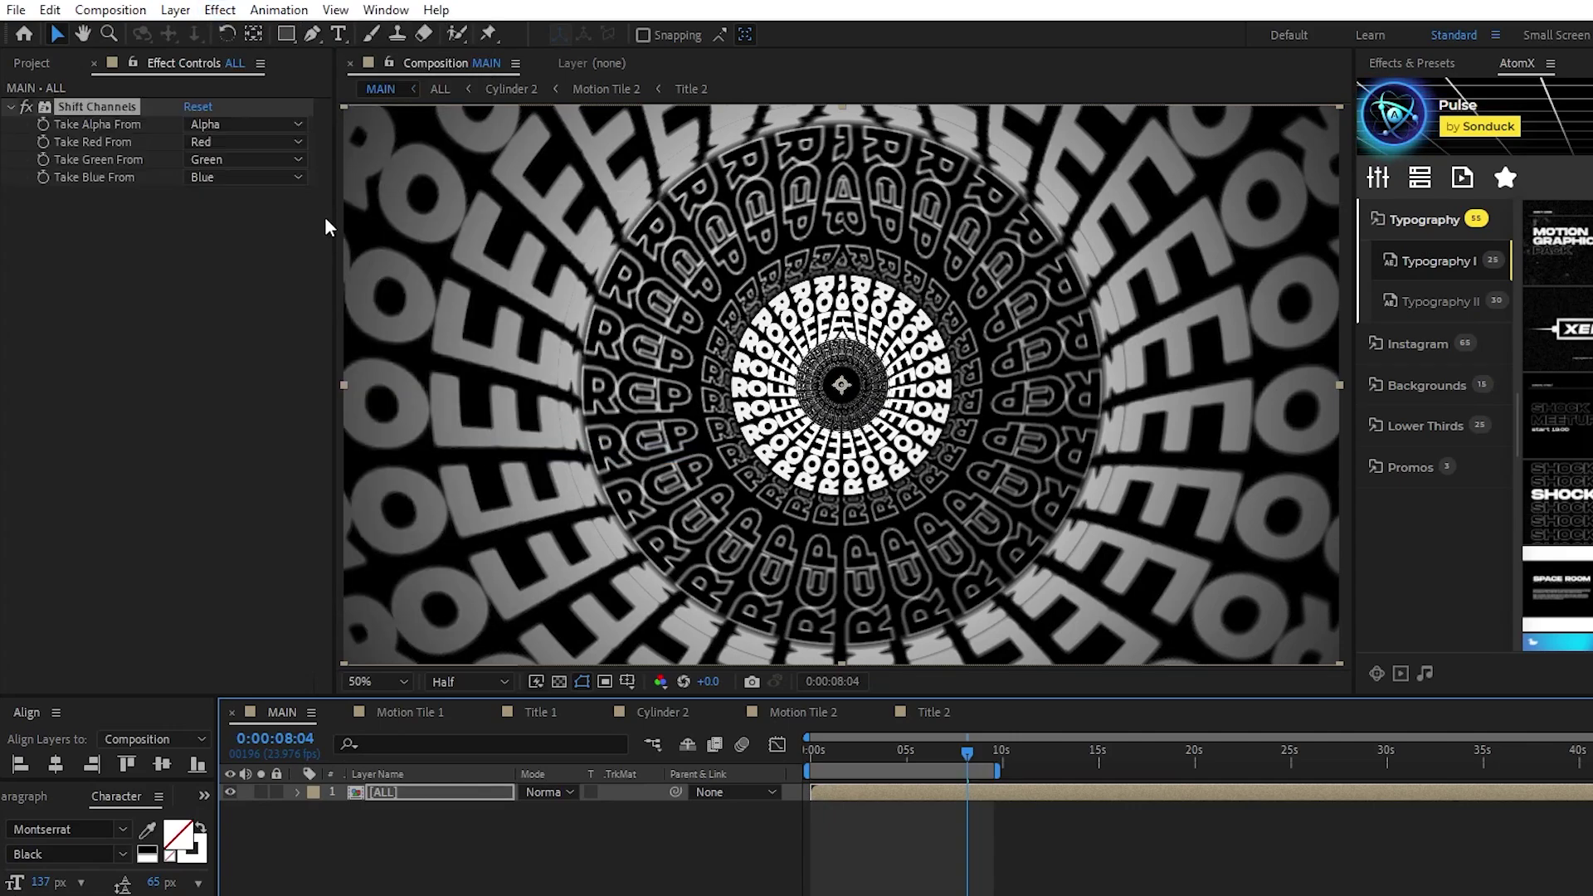
{"action": "left_click", "coordinate": [265, 164]}
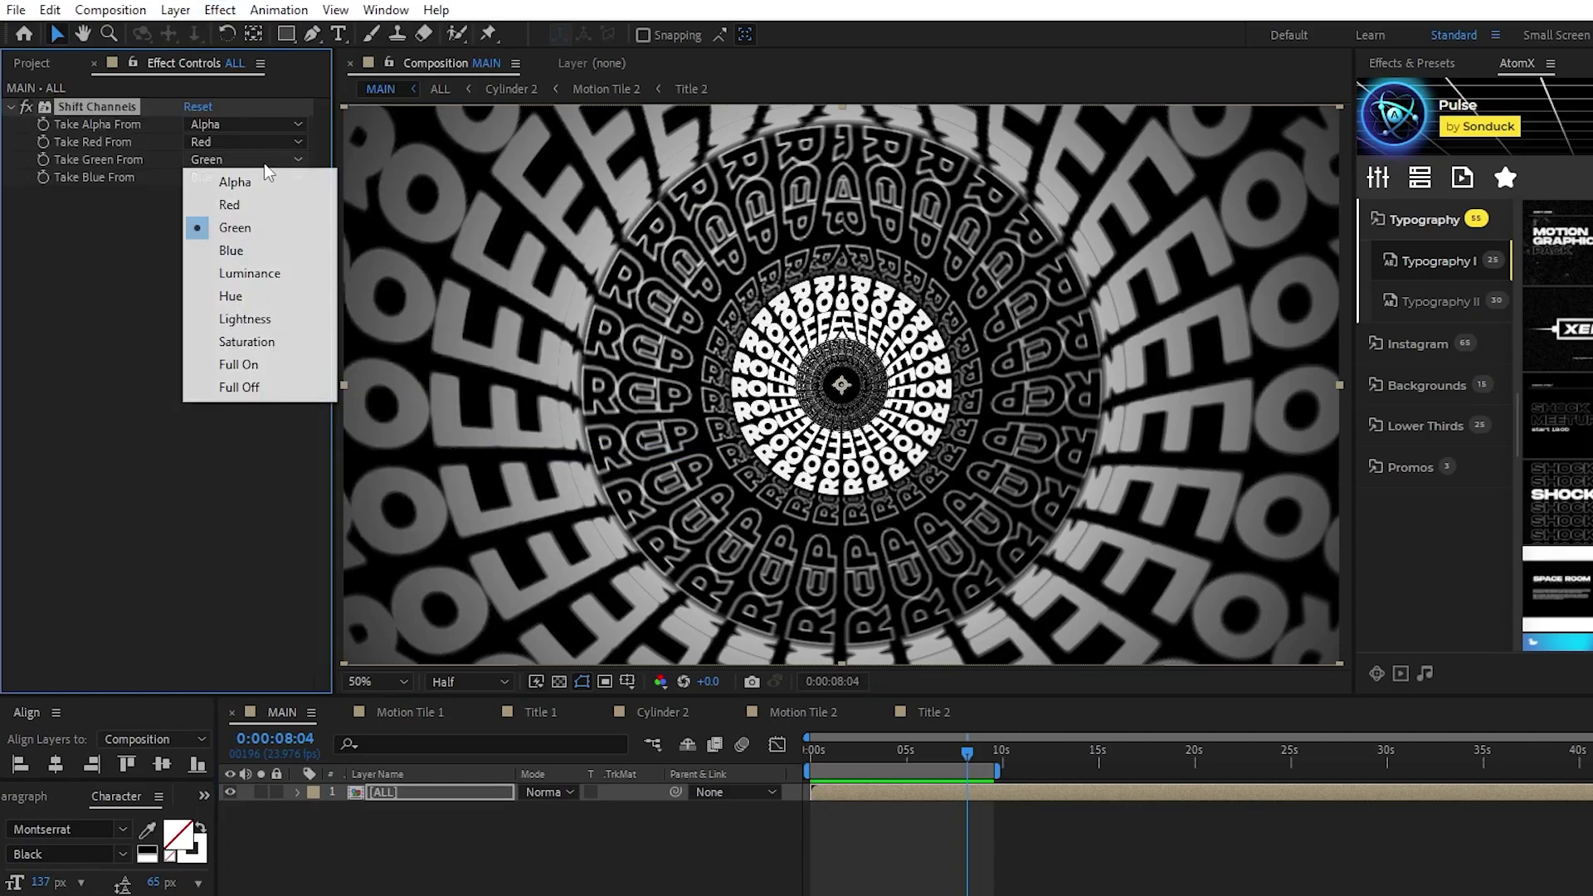
{"action": "left_click", "coordinate": [249, 385]}
{"action": "left_click", "coordinate": [249, 177]}
{"action": "left_click", "coordinate": [269, 404]}
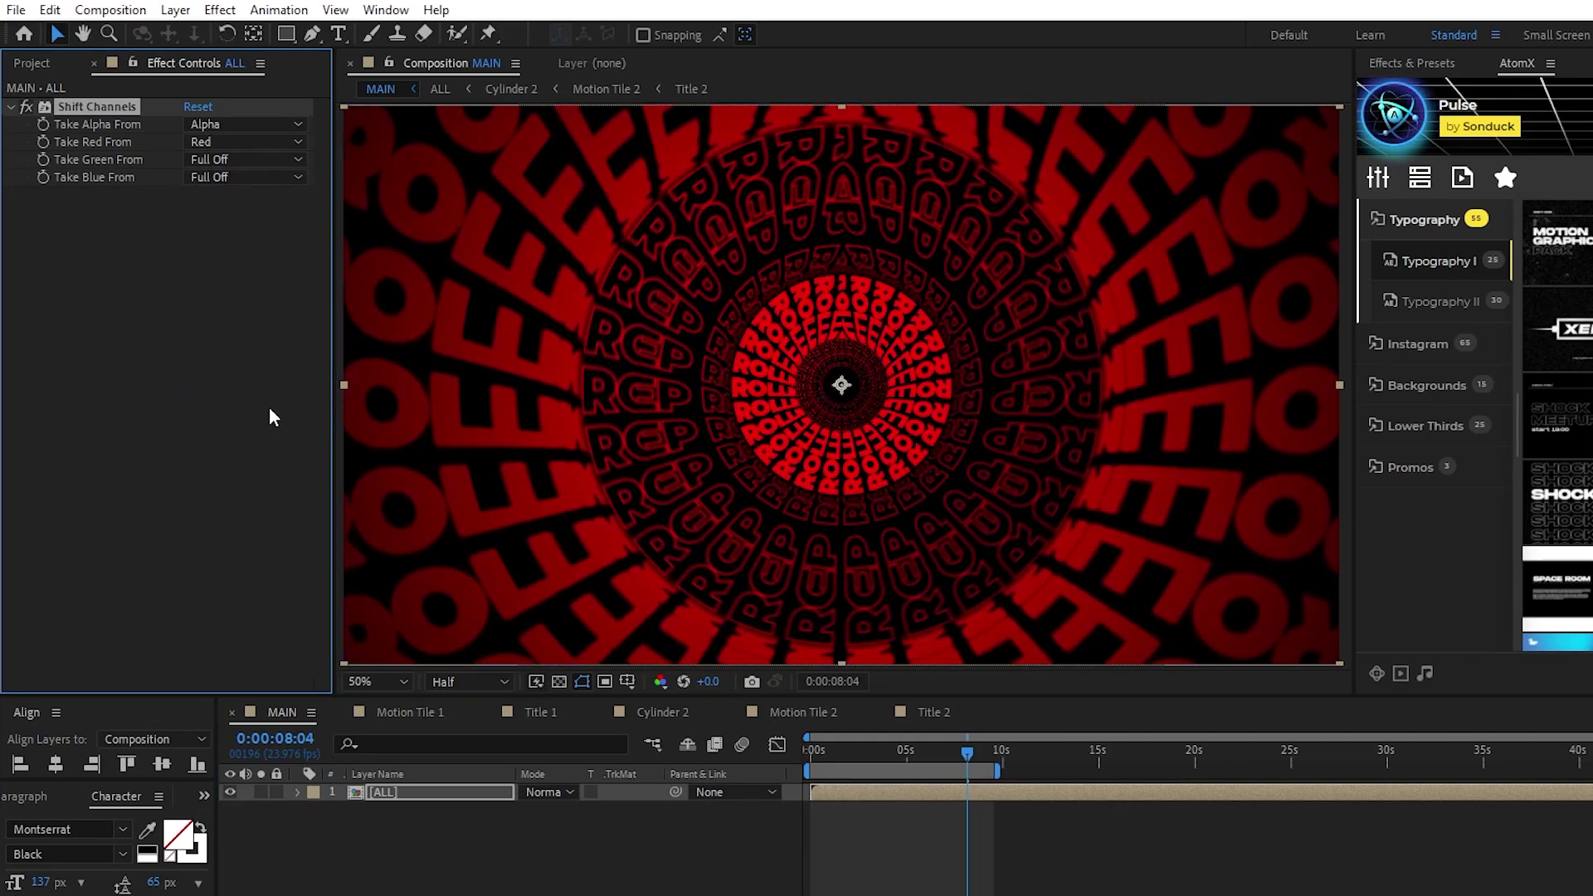
Duplicate the red-only layer and make the copy green-only
{"action": "left_click", "coordinate": [410, 793]}
{"action": "key", "text": "ctrl+d"}
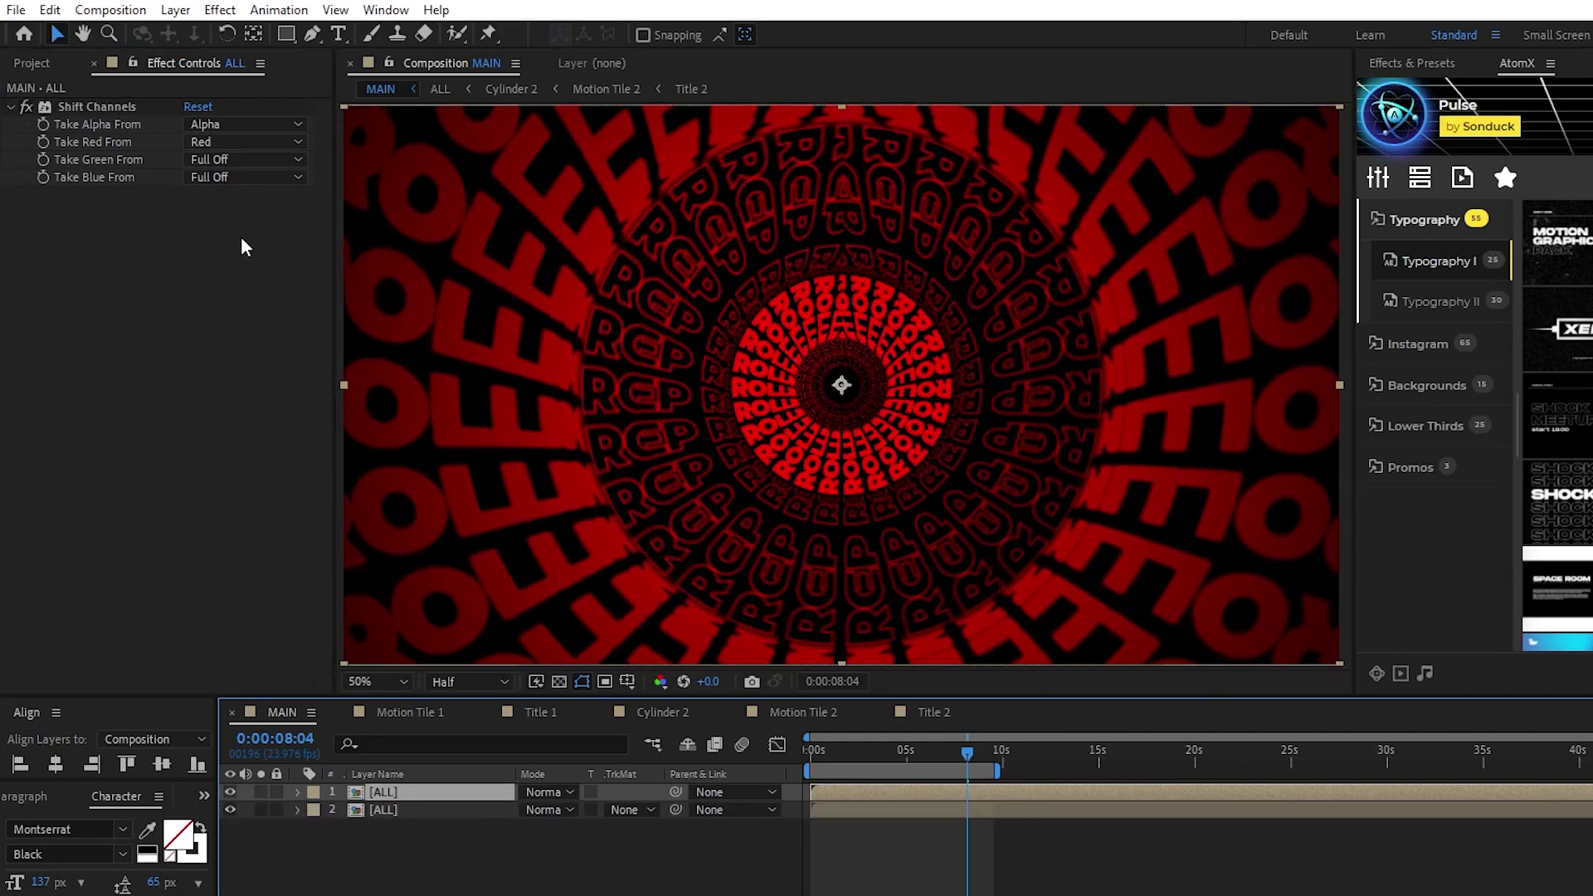
{"action": "left_click", "coordinate": [218, 143]}
{"action": "left_click", "coordinate": [266, 366]}
{"action": "left_click", "coordinate": [256, 161]}
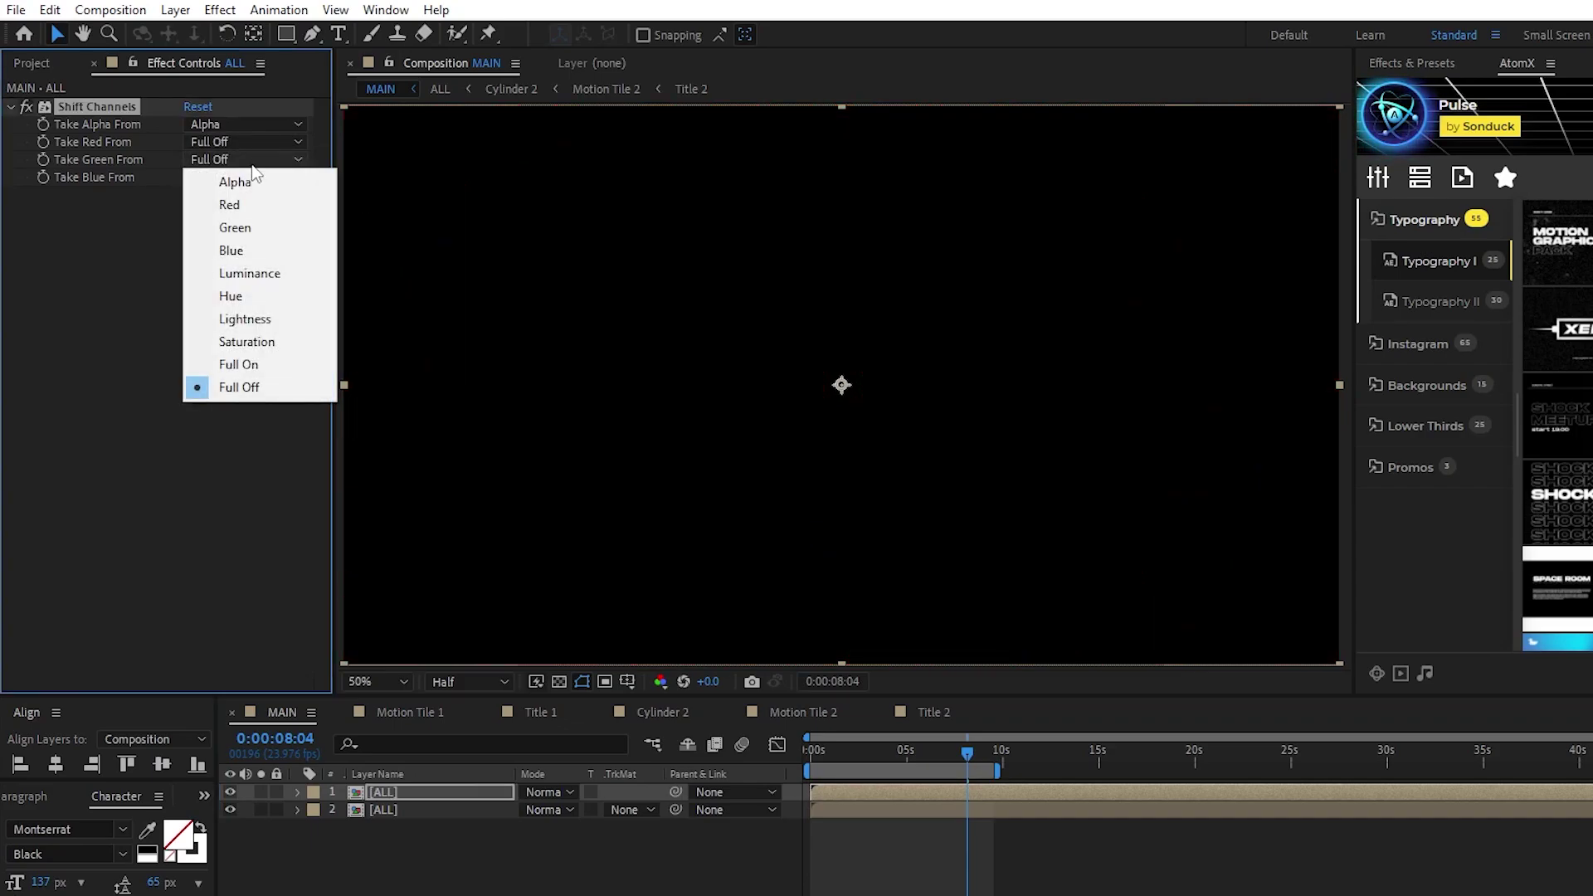
{"action": "left_click", "coordinate": [241, 227]}
Duplicate the green-only layer and make the top copy blue-only
{"action": "left_click", "coordinate": [403, 793]}
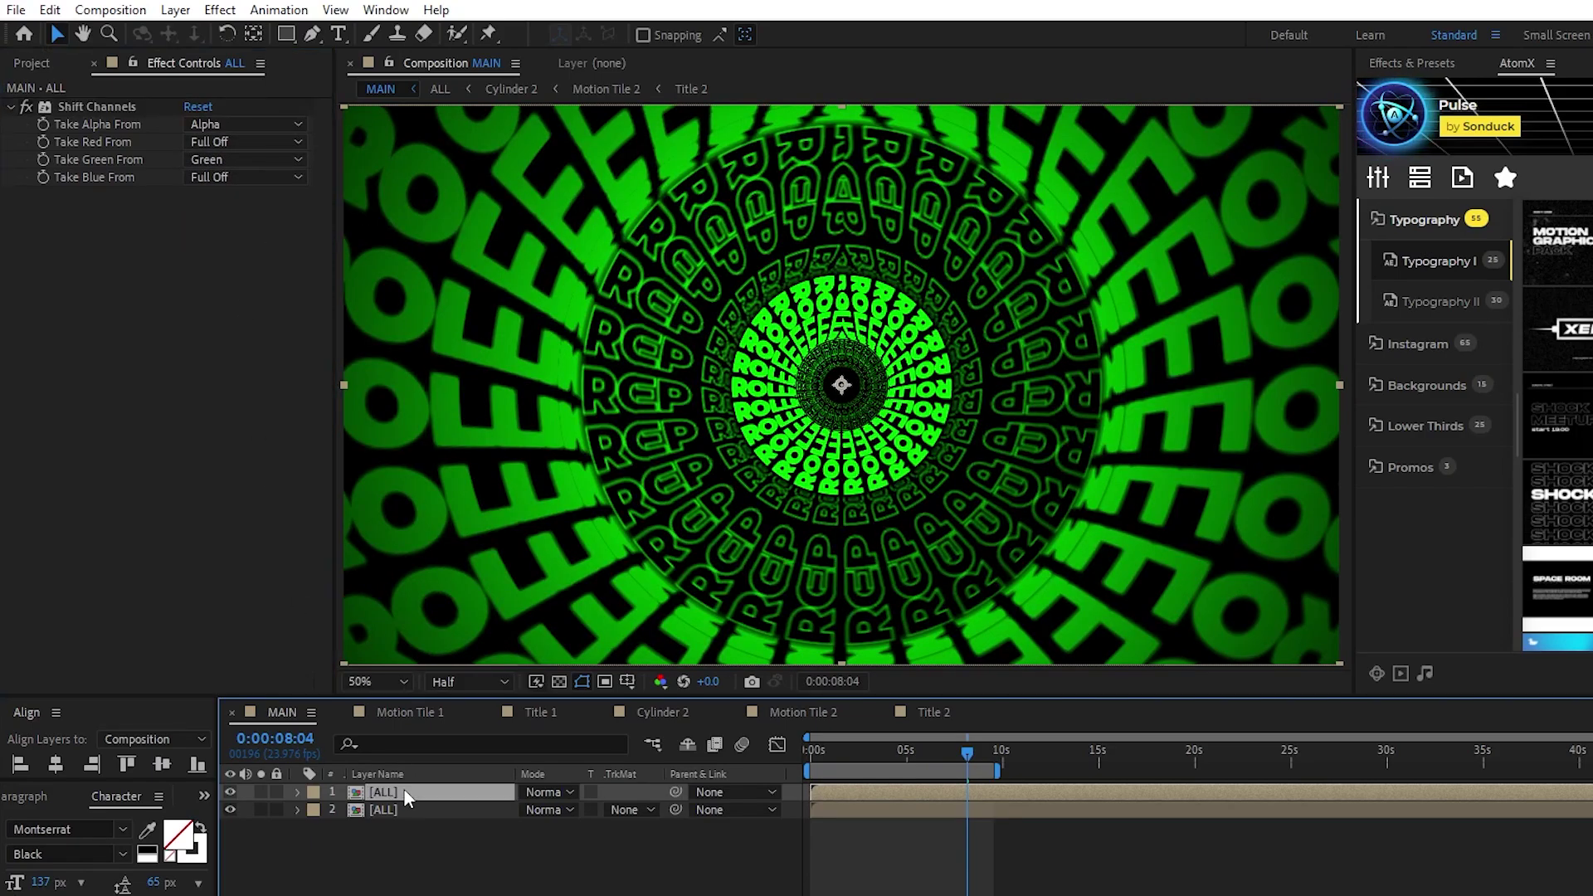
{"action": "key", "text": "ctrl+d"}
{"action": "left_click", "coordinate": [254, 159]}
{"action": "left_click", "coordinate": [249, 386]}
{"action": "left_click", "coordinate": [243, 178]}
{"action": "left_click", "coordinate": [249, 269]}
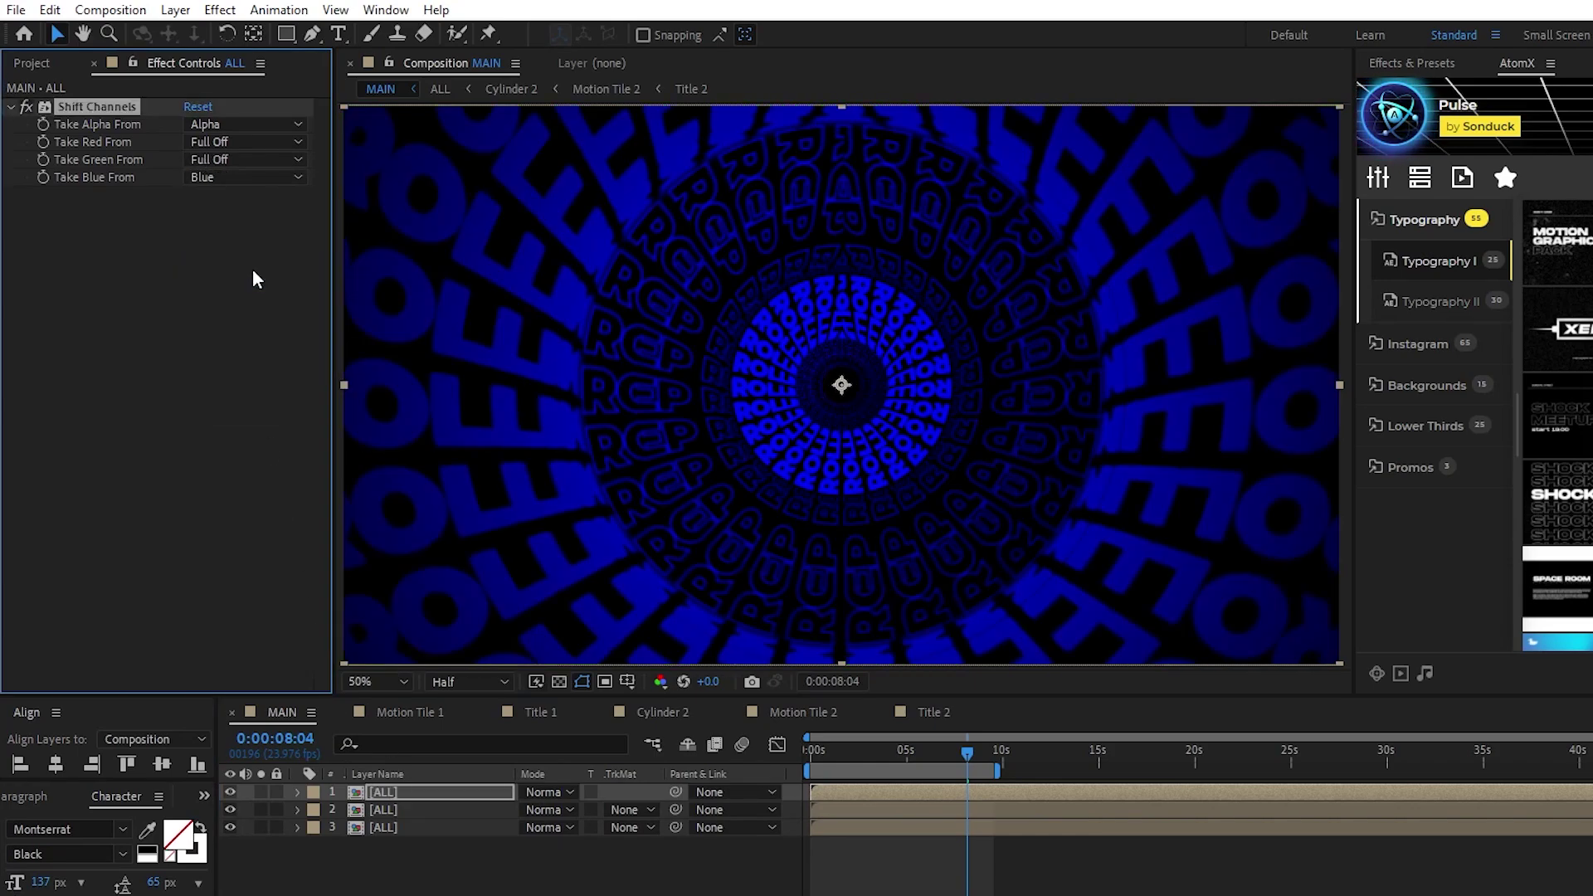
Set the blend mode of the top two channel copies to Screen
{"action": "left_click", "coordinate": [446, 809], "text": "shift"}
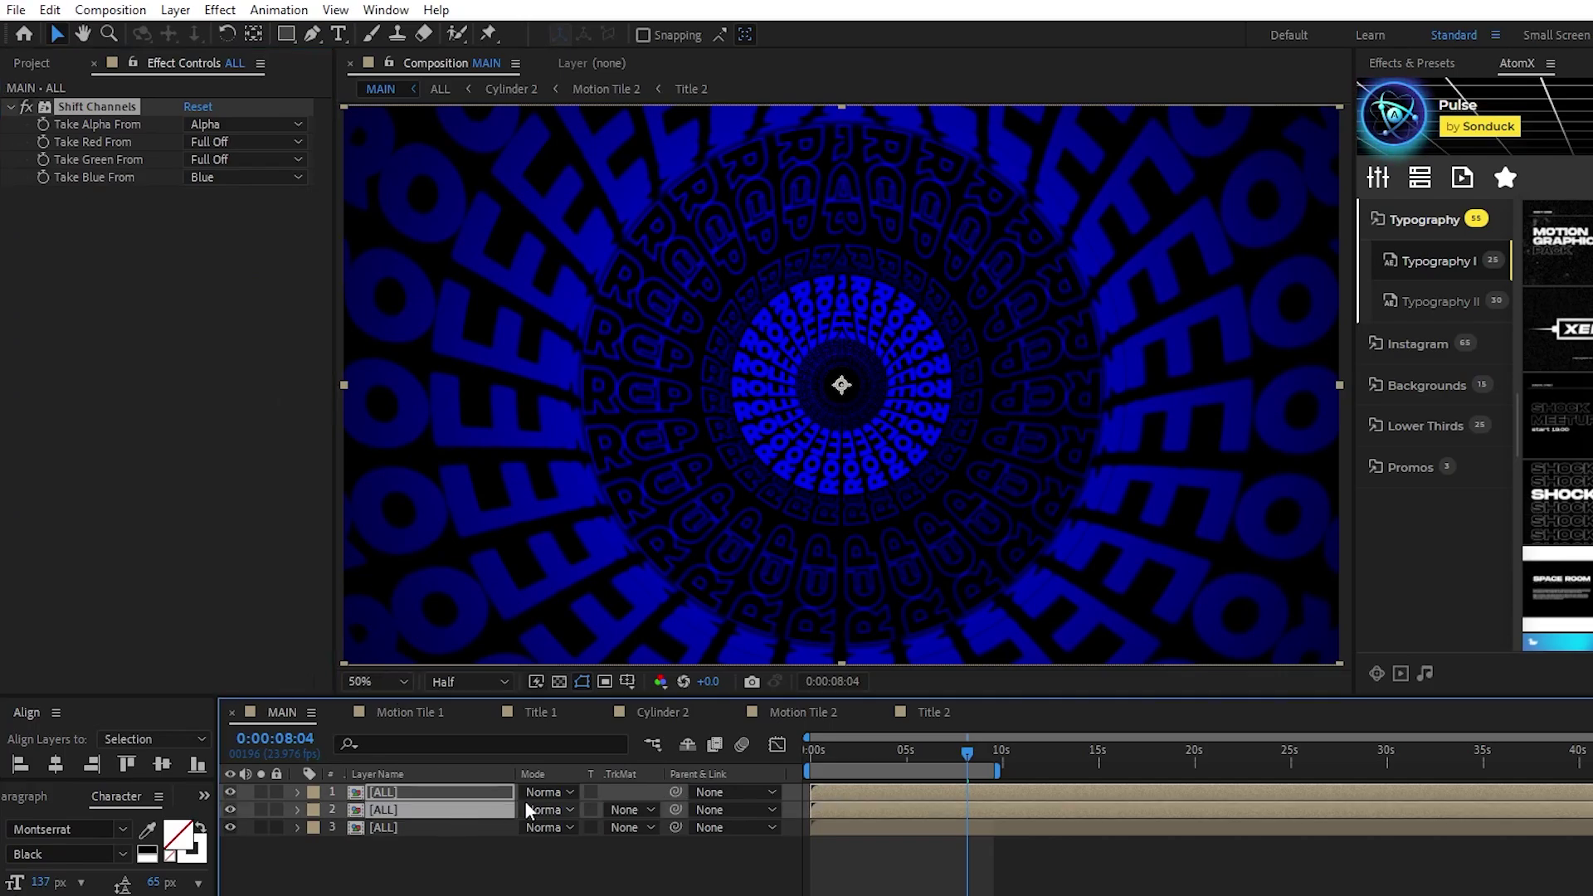
{"action": "left_click", "coordinate": [543, 809]}
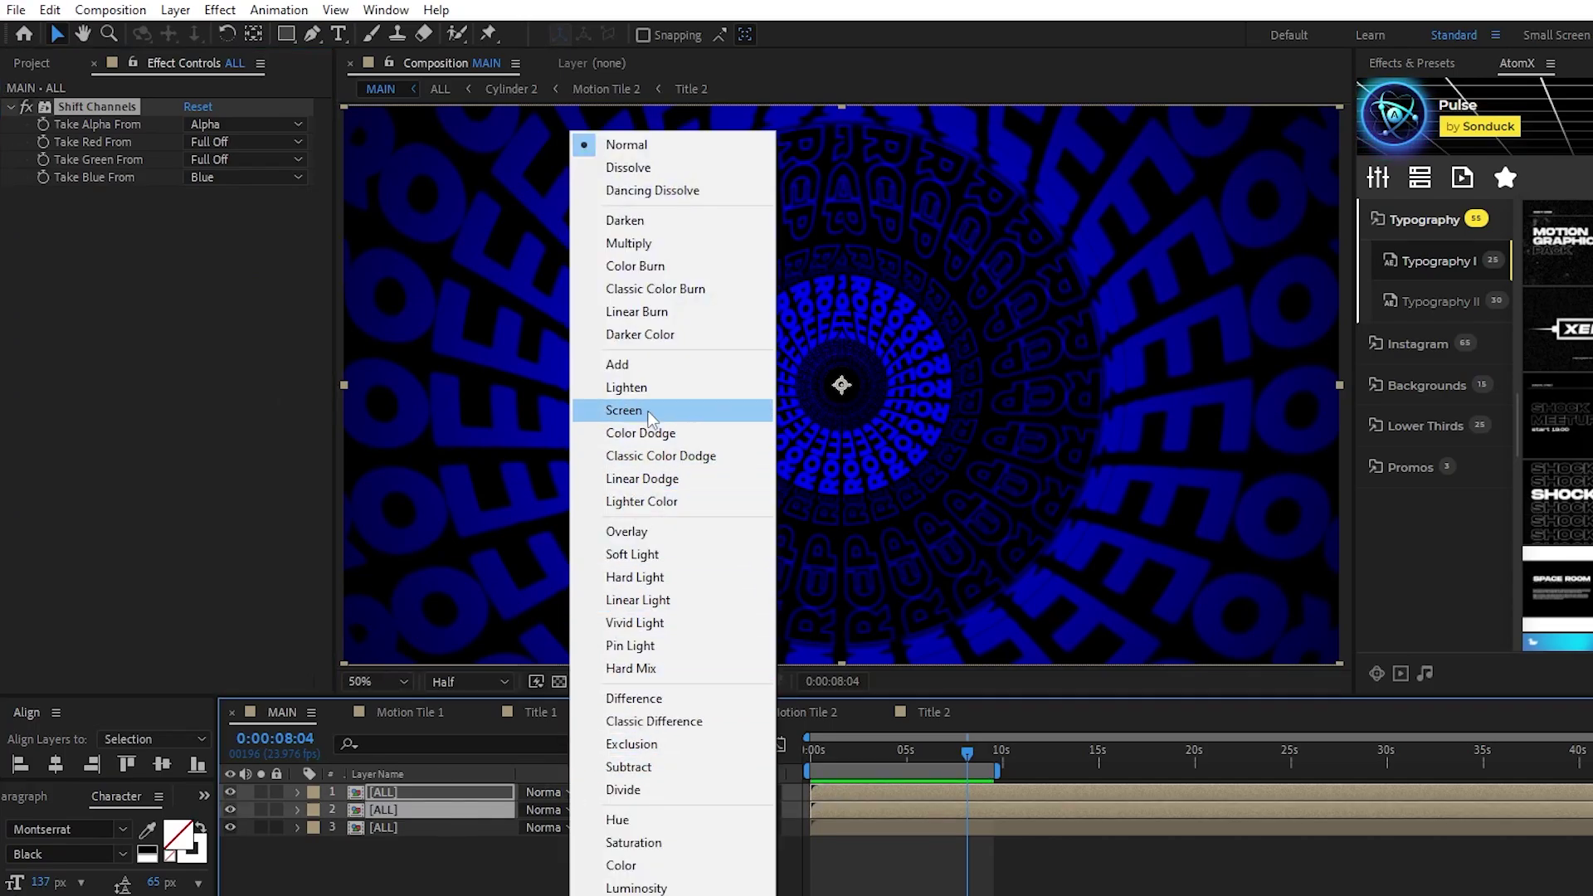
{"action": "left_click", "coordinate": [623, 409]}
{"action": "left_click", "coordinate": [436, 790]}
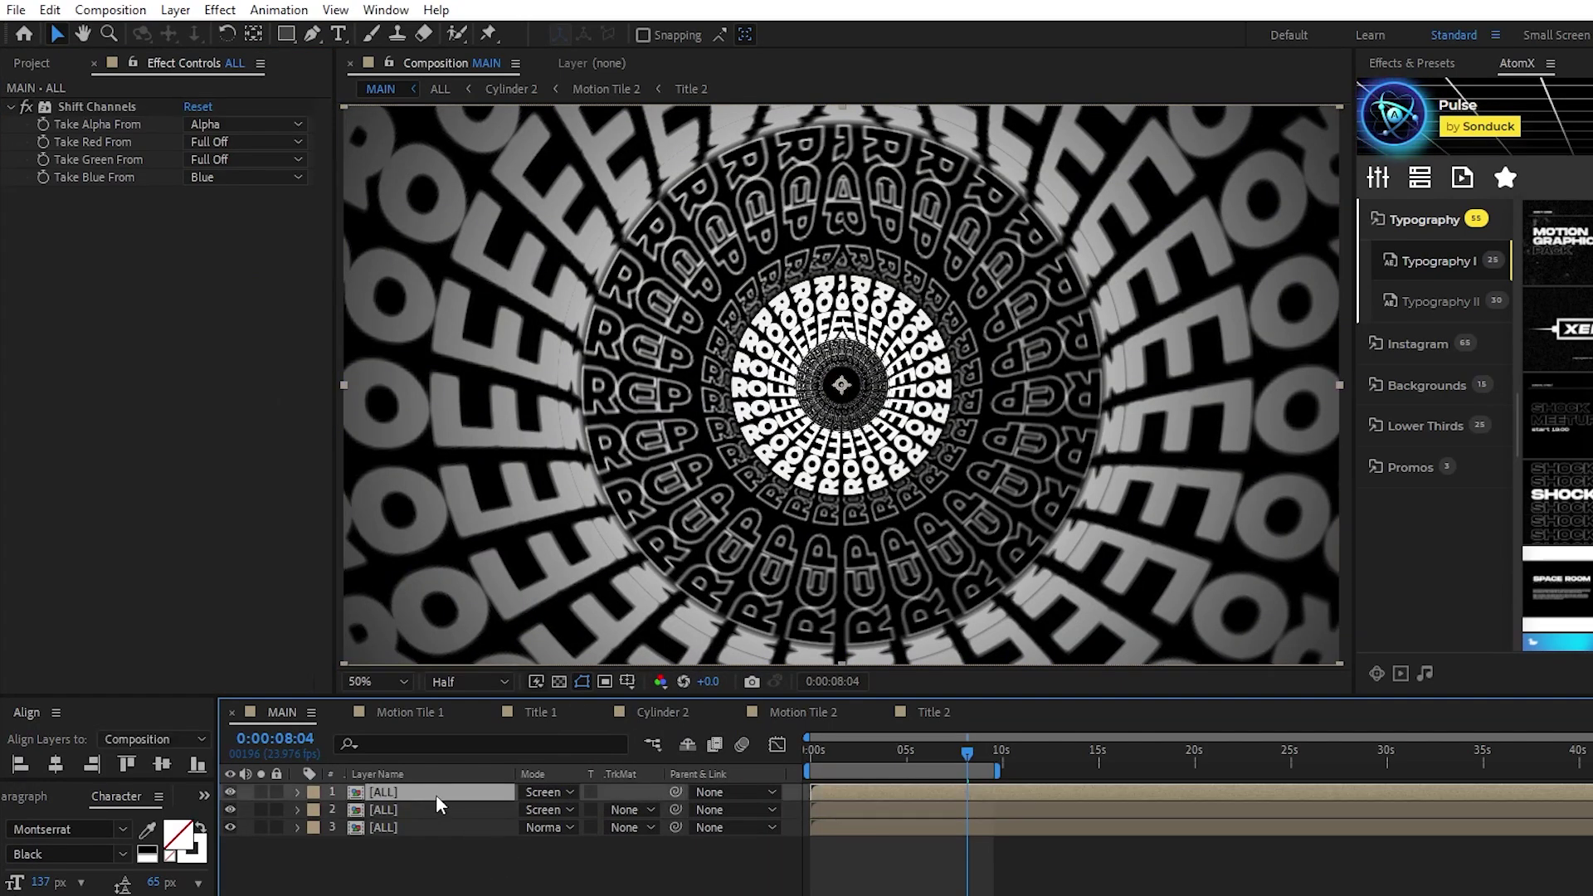
Offset the top blue copy to X 951 and the bottom red copy to X 968
{"action": "key", "text": "p"}
{"action": "left_click_drag", "start_coordinate": [535, 809], "coordinate": [546, 869]}
{"action": "left_click", "coordinate": [481, 843]}
{"action": "key", "text": "p"}
{"action": "left_click", "coordinate": [549, 878]}
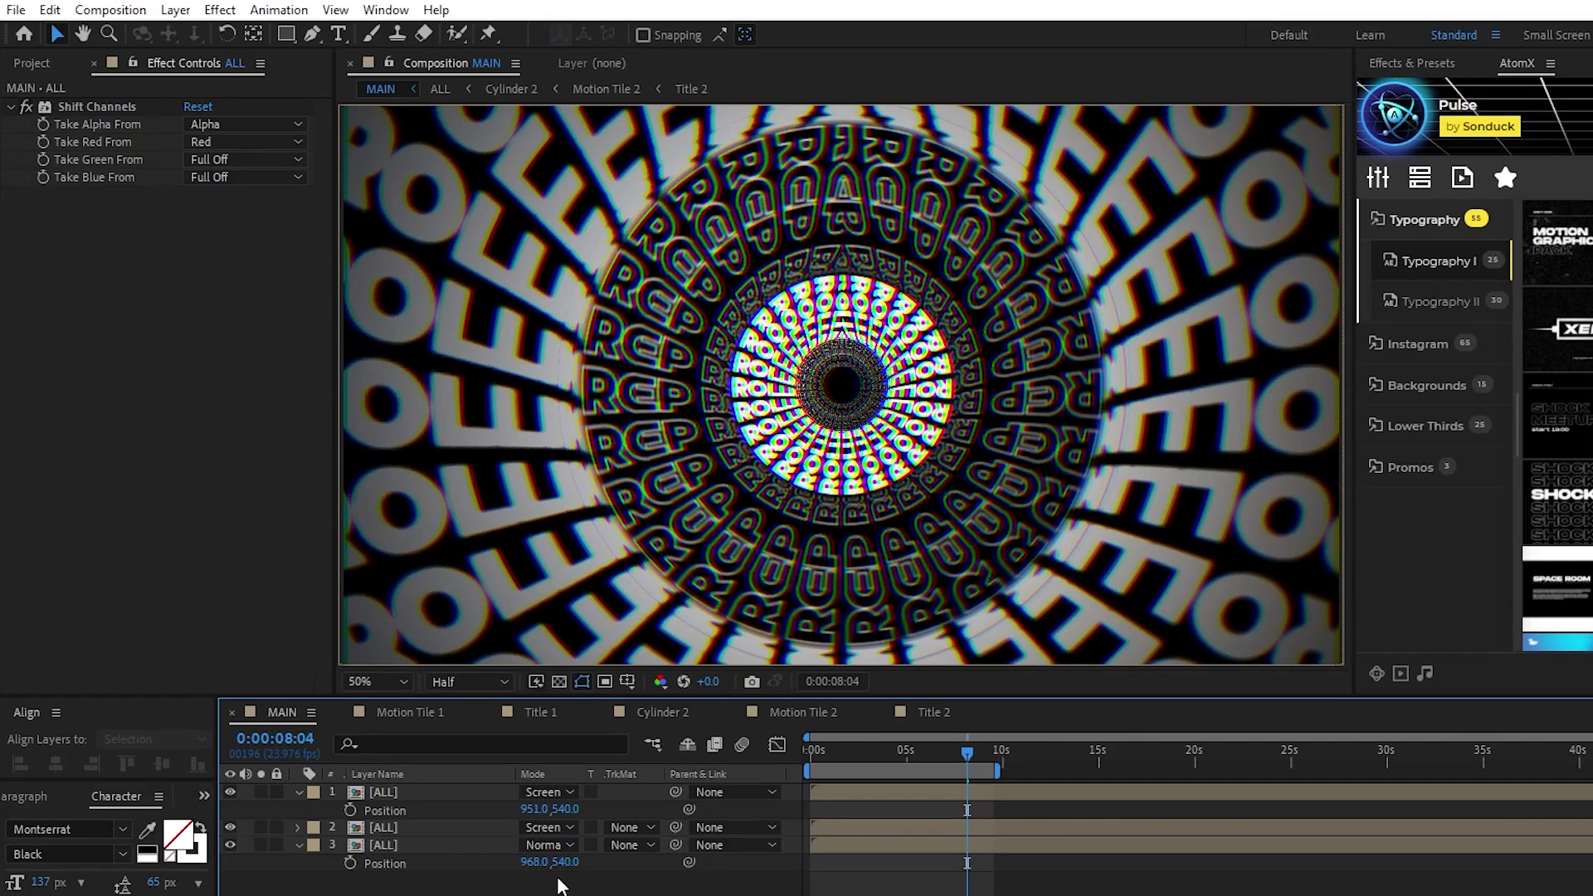
Inspect the colour fringing zoomed in at full resolution, then restore half resolution and collapse properties
{"action": "key", "text": "/"}
{"action": "left_click", "coordinate": [469, 681]}
{"action": "left_click", "coordinate": [465, 713]}
{"action": "scroll", "coordinate": [515, 427], "scroll_direction": "up", "scroll_amount": 2}
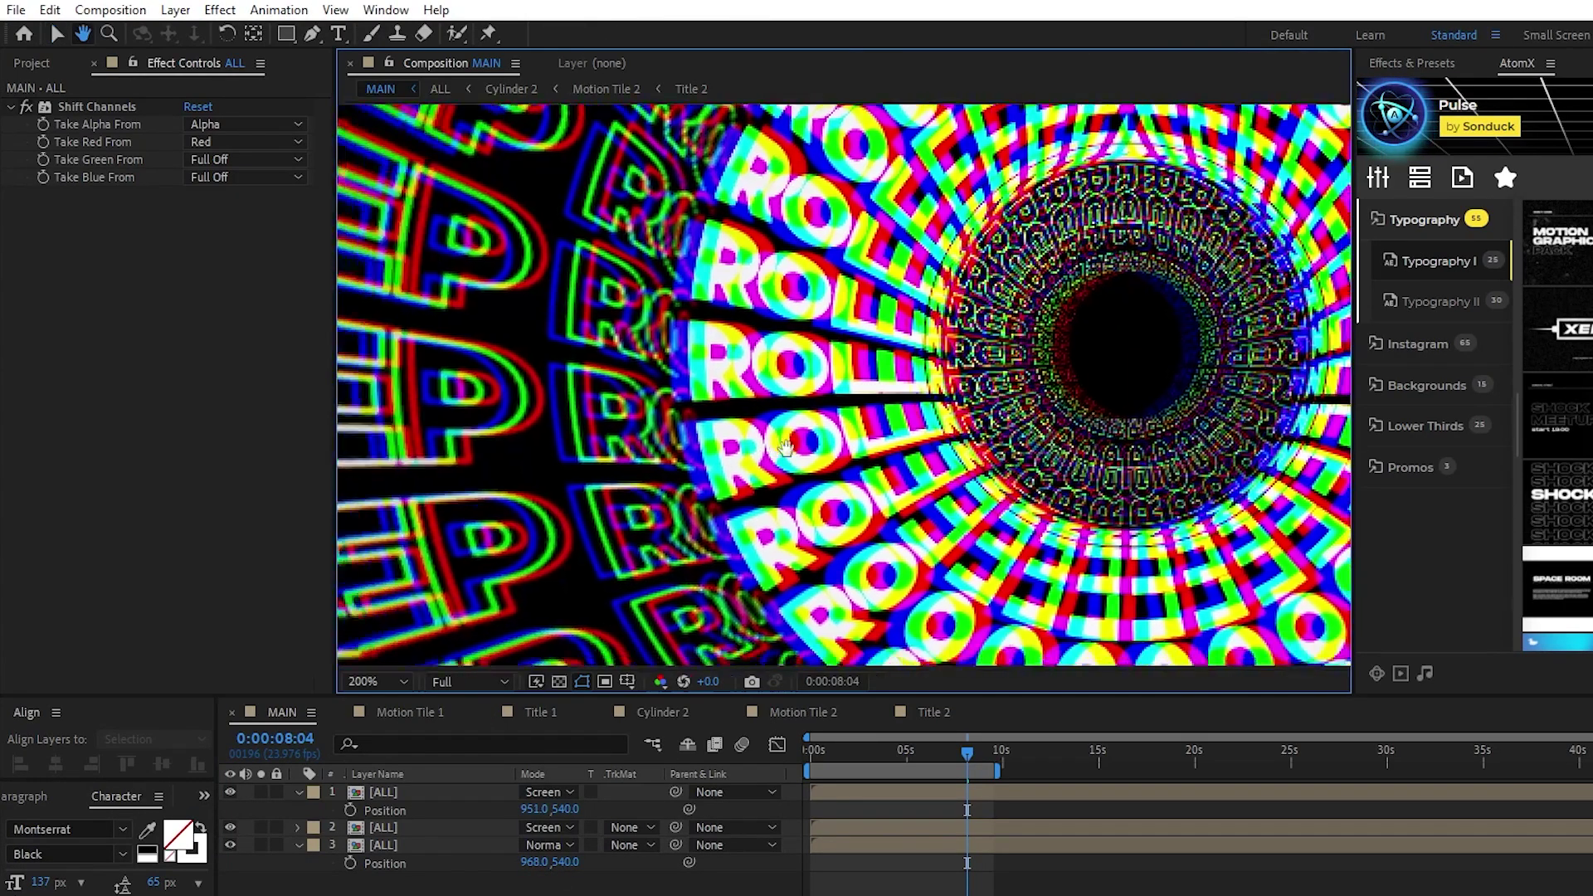
{"action": "scroll", "coordinate": [1025, 618], "scroll_direction": "down", "scroll_amount": 4}
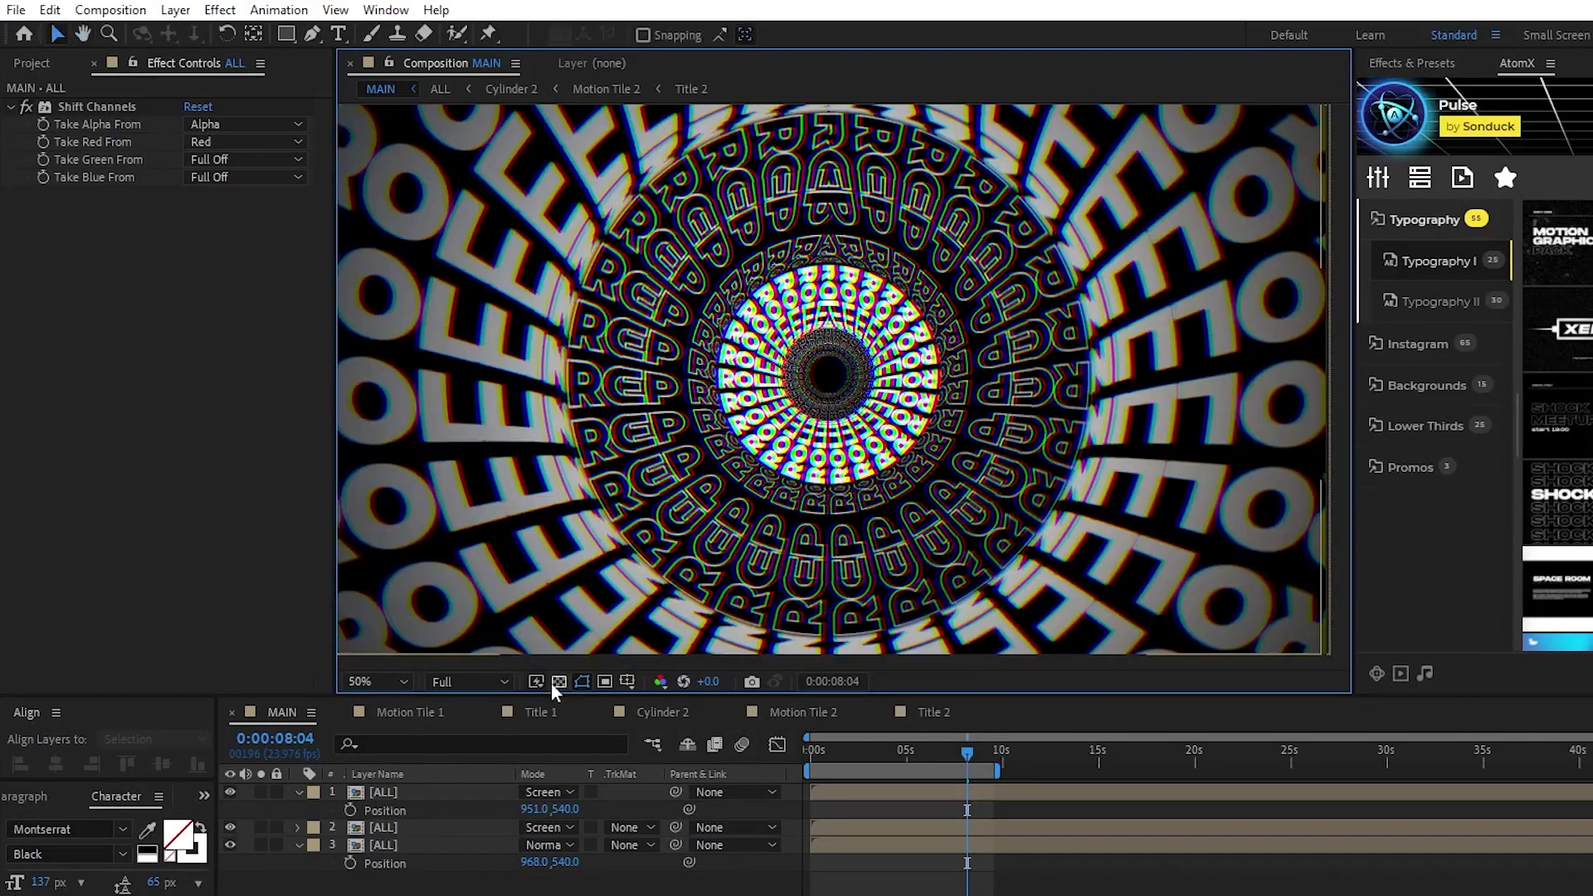
{"action": "left_click", "coordinate": [469, 681]}
{"action": "left_click", "coordinate": [464, 730]}
{"action": "key", "text": "ctrl+grave"}
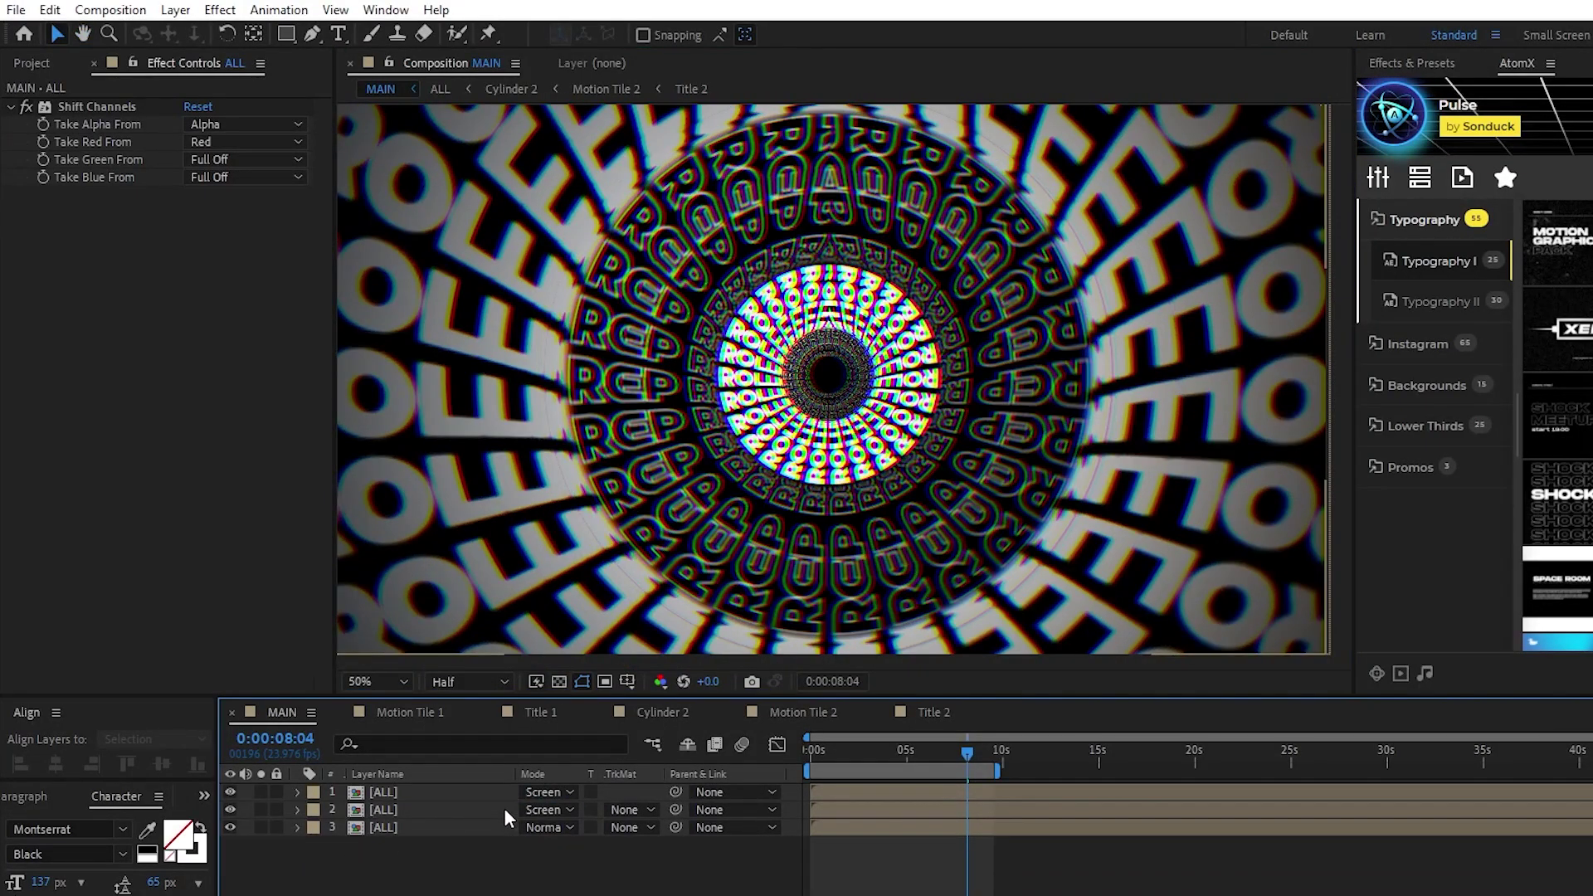
{"action": "left_click", "coordinate": [175, 10]}
Create a new adjustment layer with Noise and Optics Compensation effects
{"action": "mouse_move", "coordinate": [208, 33]}
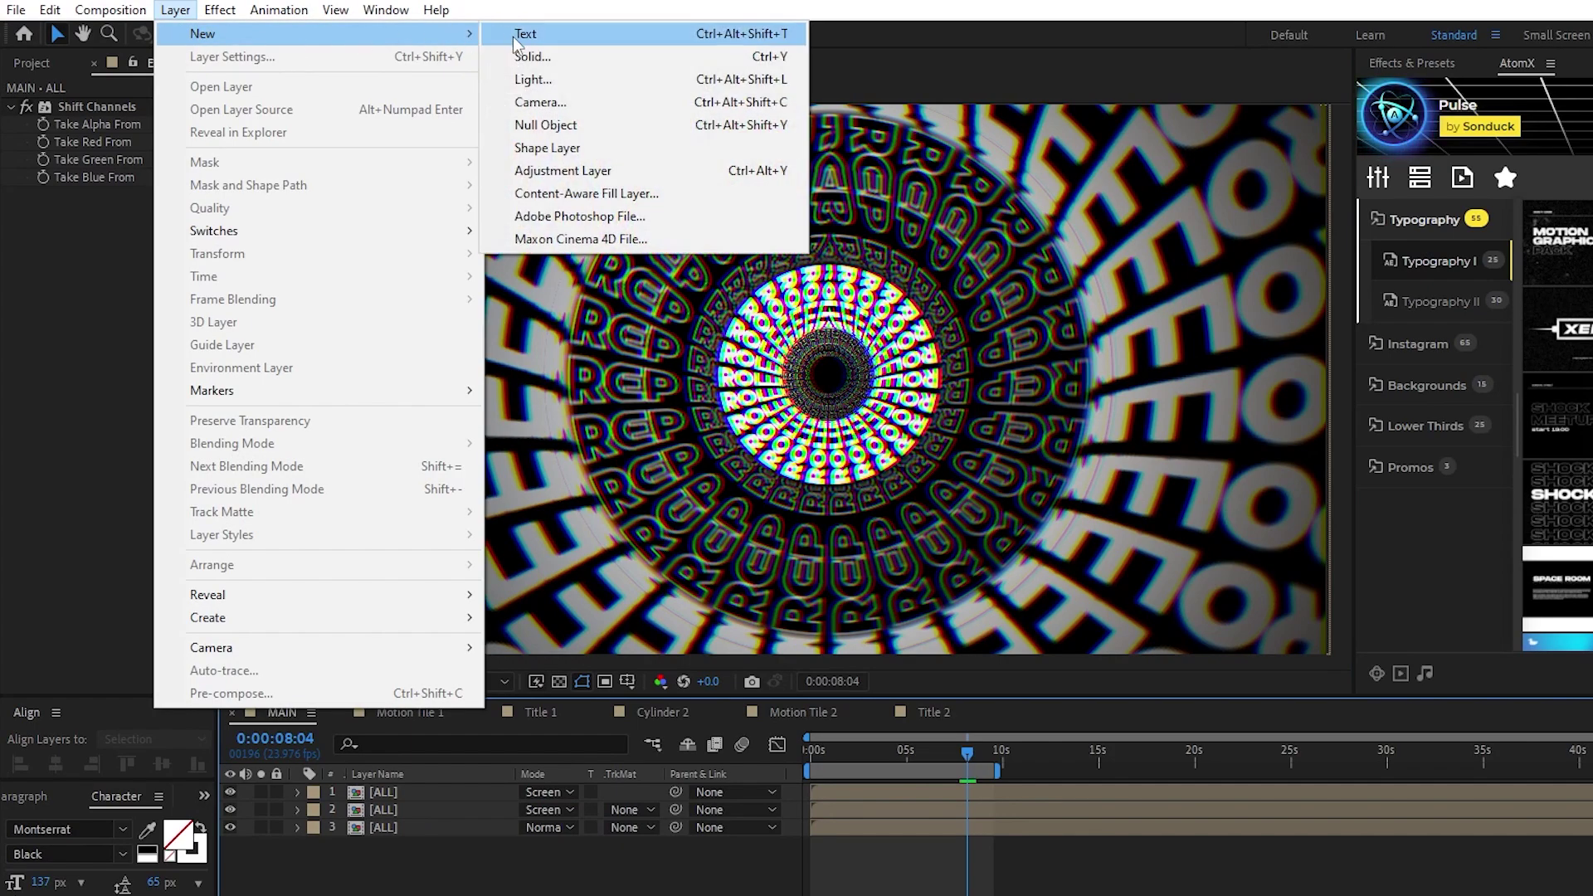
{"action": "left_click", "coordinate": [662, 173]}
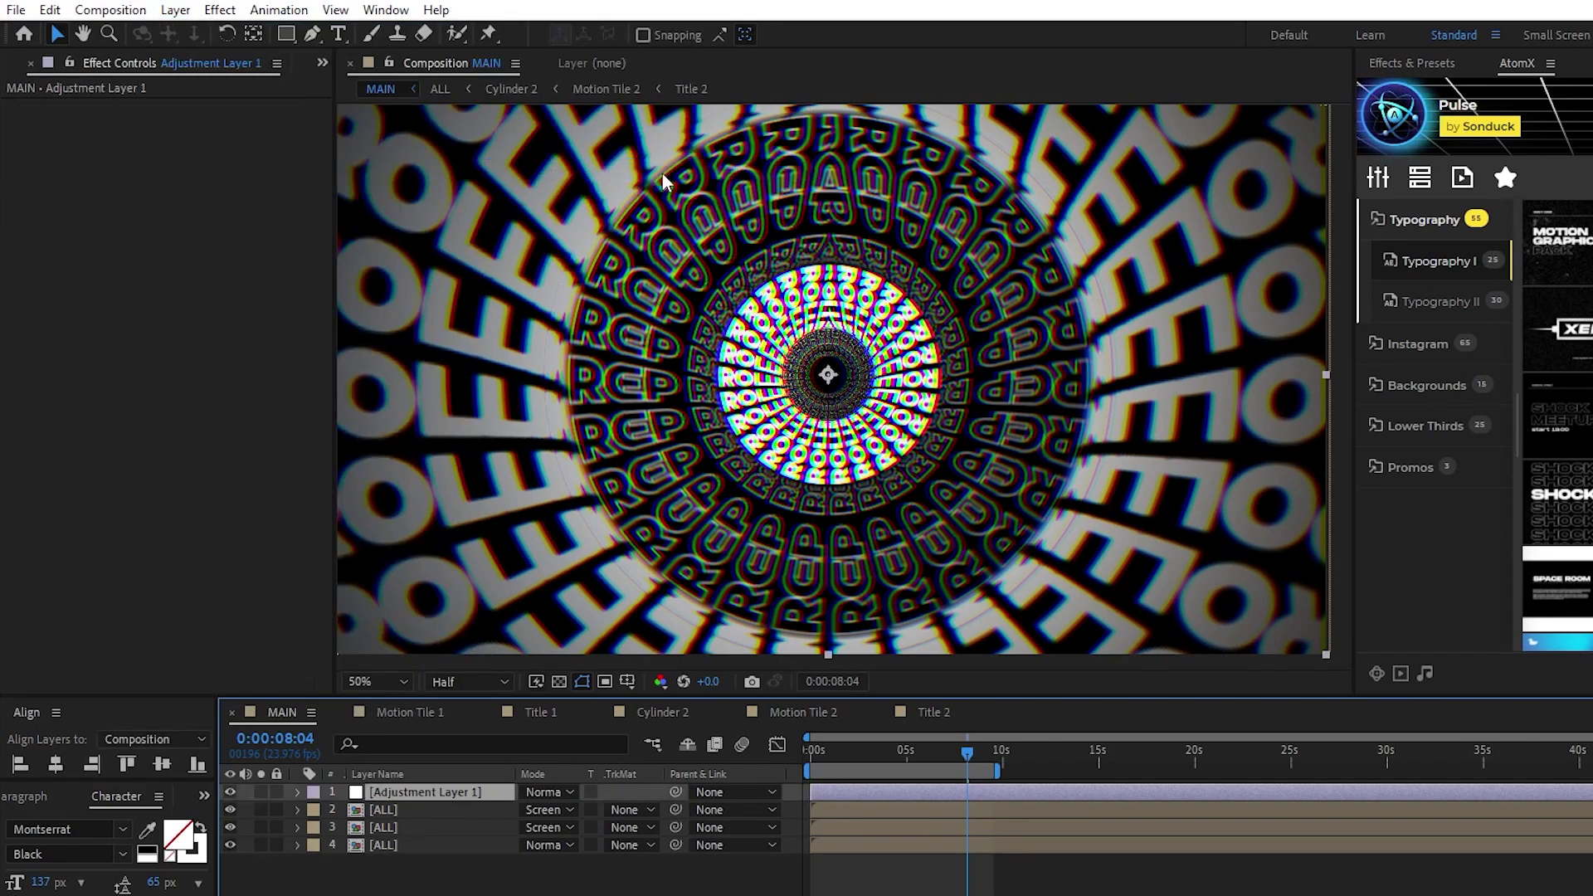
{"action": "left_click", "coordinate": [220, 10]}
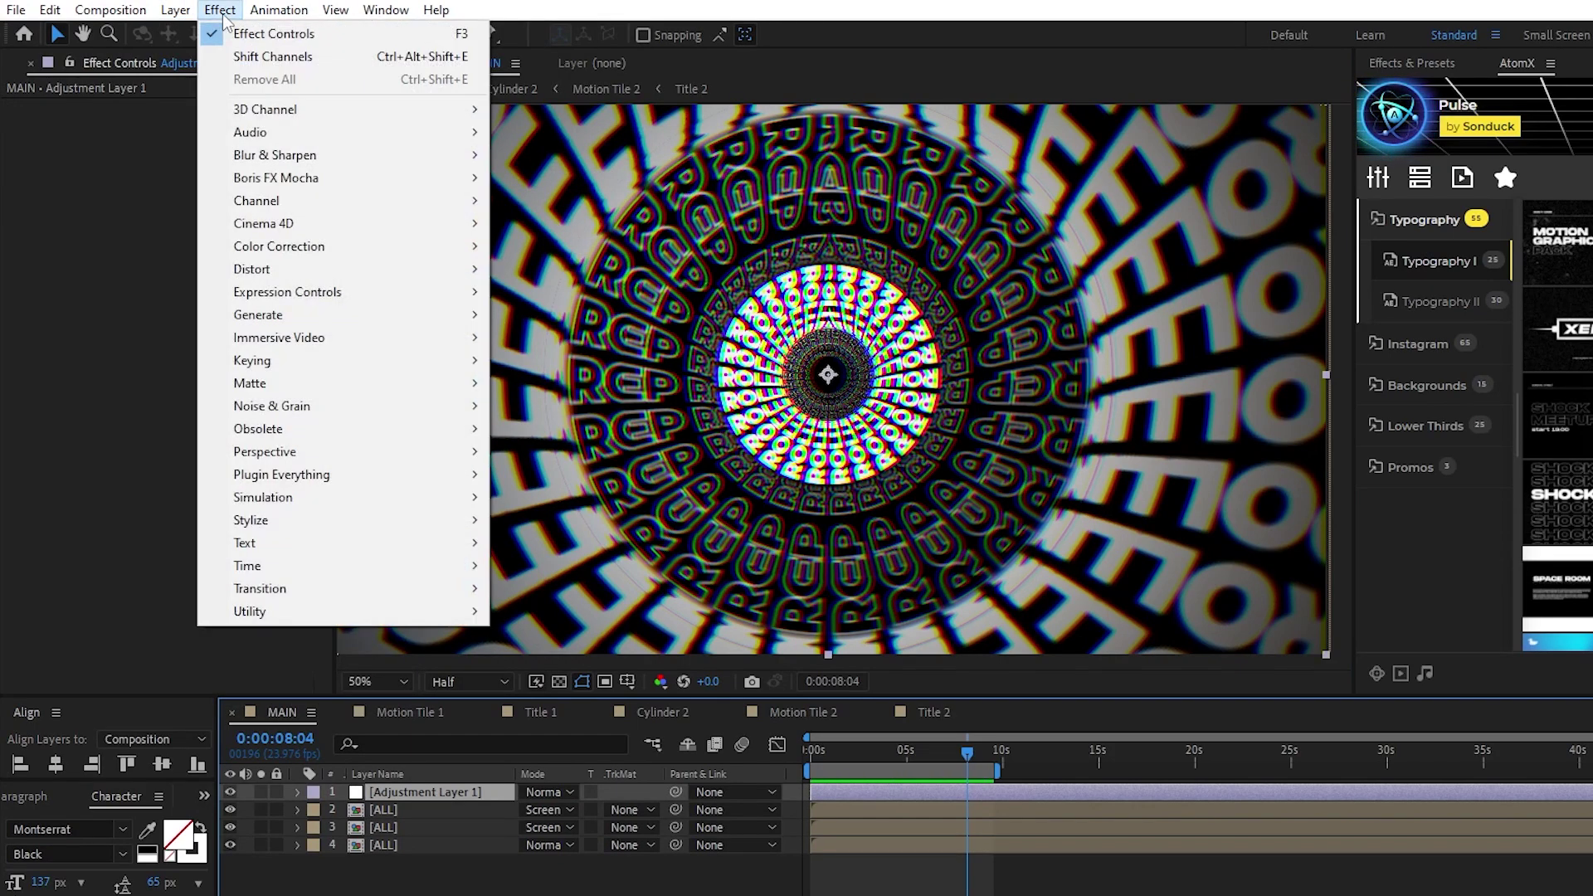
{"action": "mouse_move", "coordinate": [420, 406]}
{"action": "left_click", "coordinate": [539, 541]}
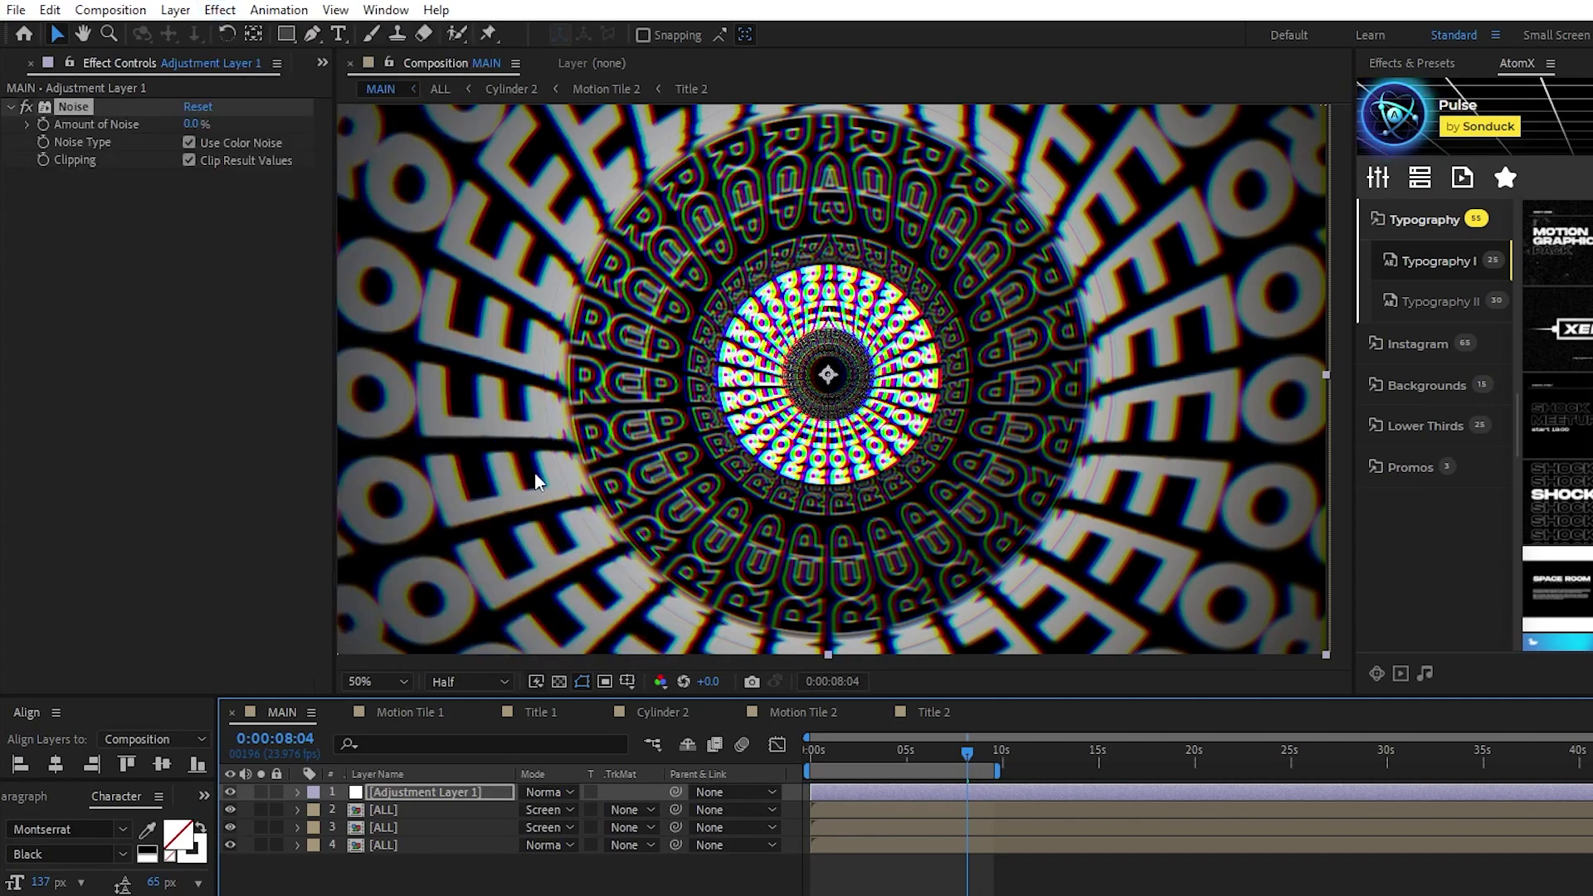
{"action": "left_click", "coordinate": [220, 10]}
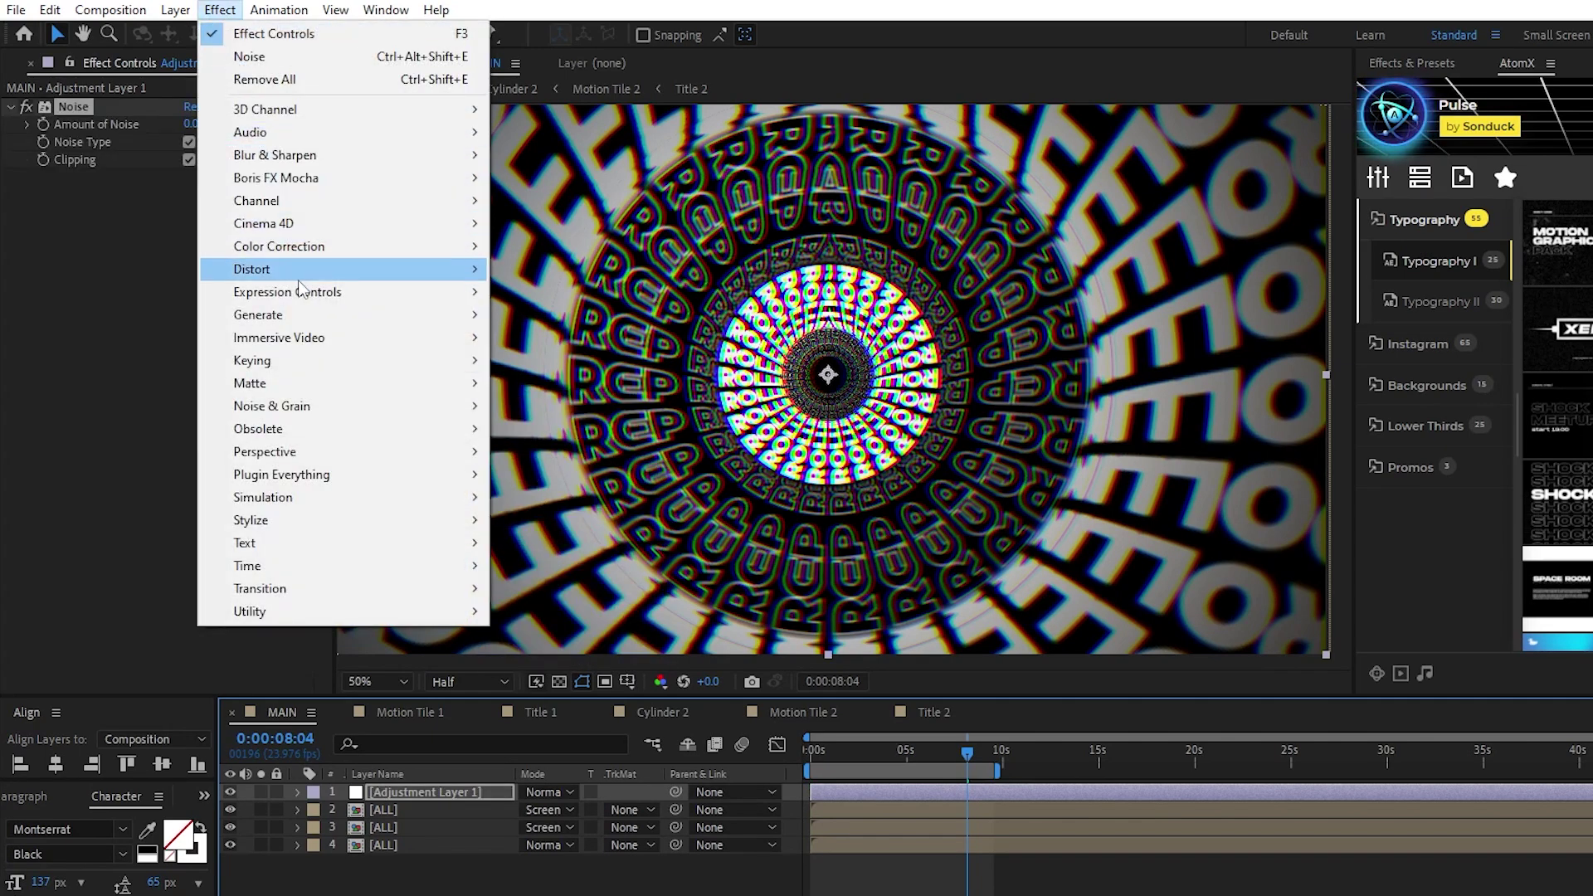
{"action": "mouse_move", "coordinate": [423, 270]}
{"action": "left_click", "coordinate": [630, 809]}
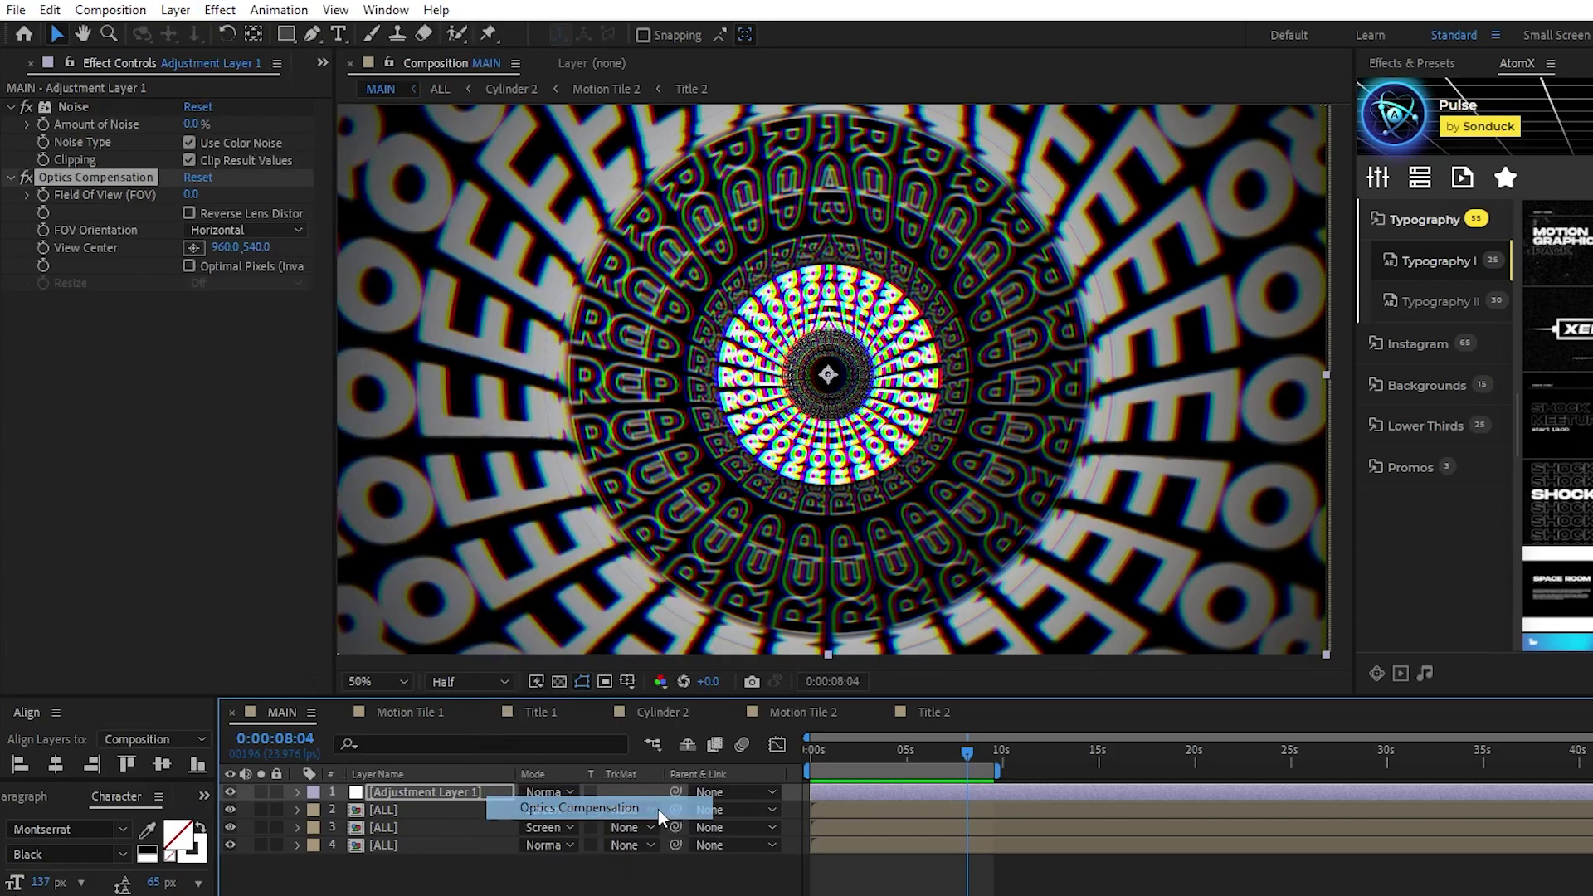
Set the Noise amount to 13, Field of View to 70, and reverse the lens distortion
{"action": "left_click", "coordinate": [195, 124]}
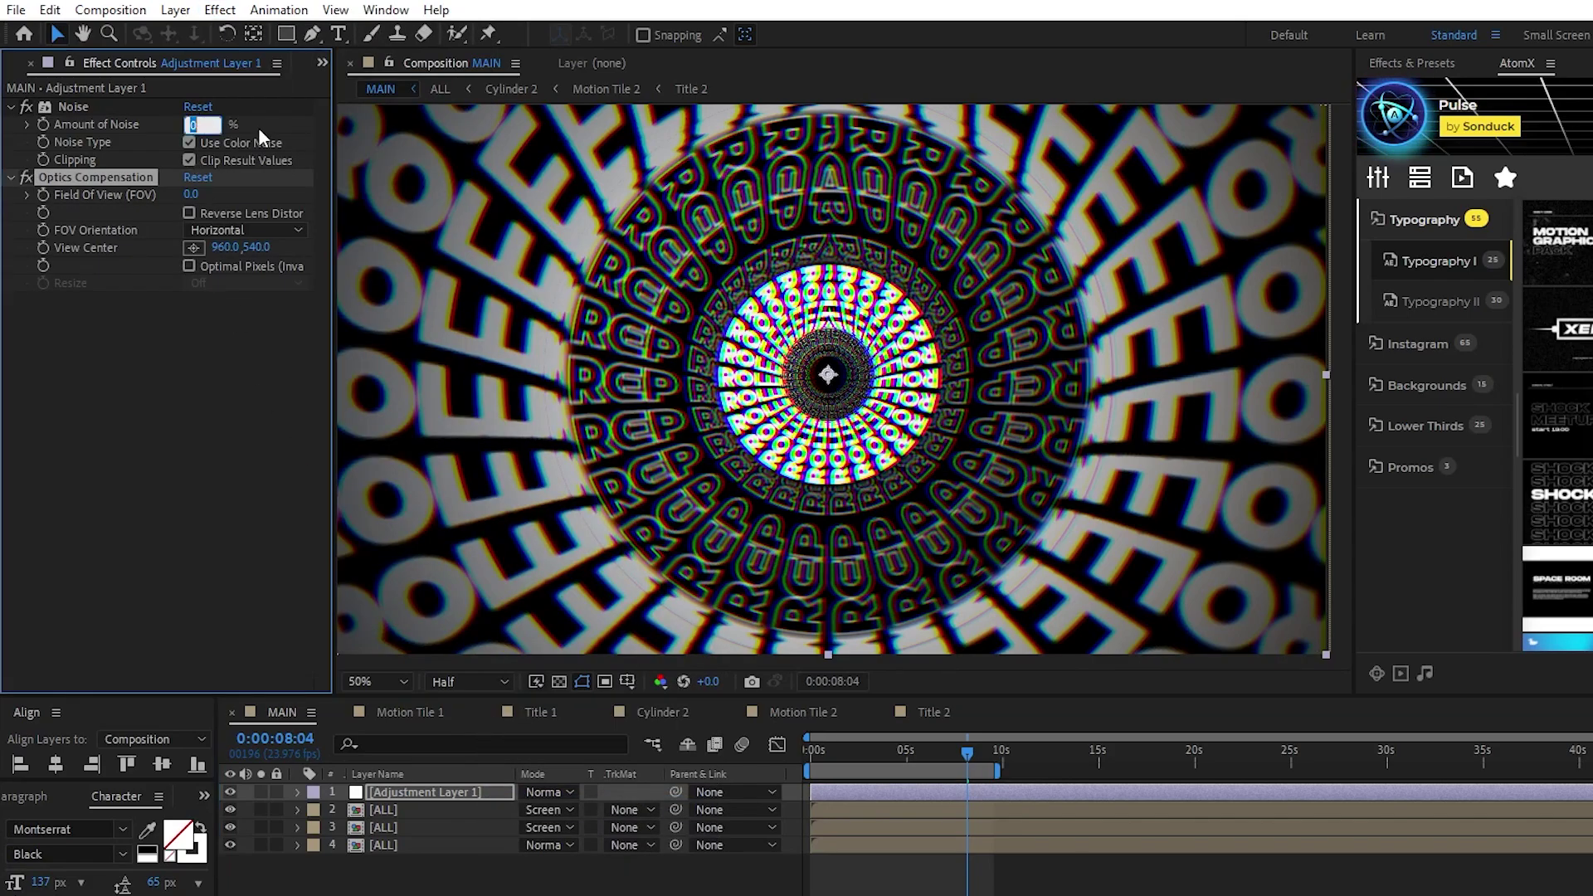
{"action": "type", "text": "13"}
{"action": "key", "text": "Return"}
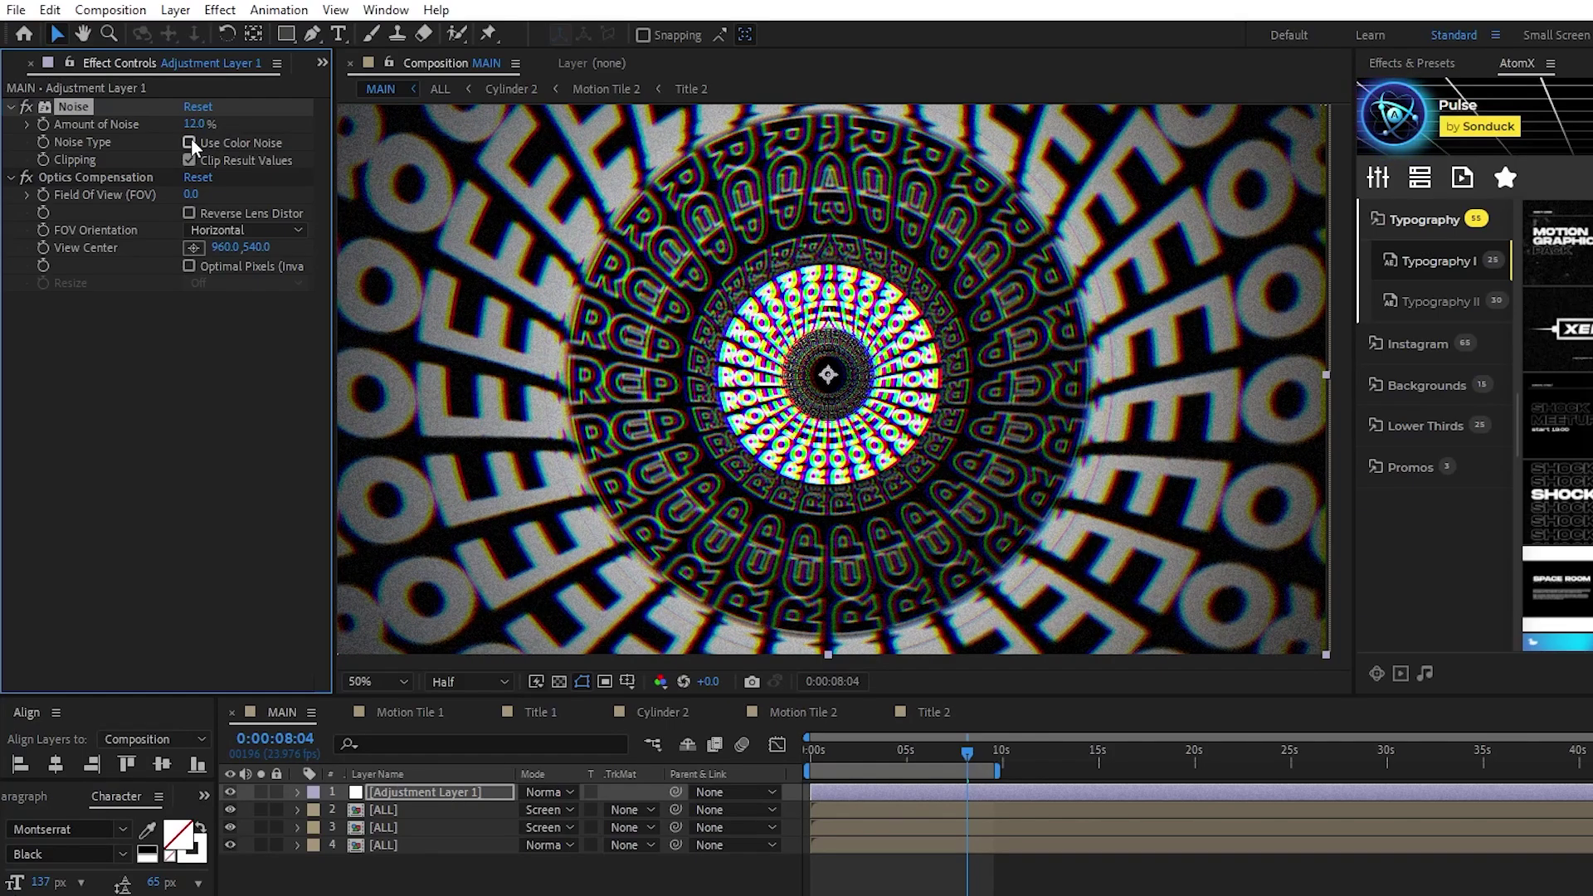
{"action": "left_click", "coordinate": [191, 194]}
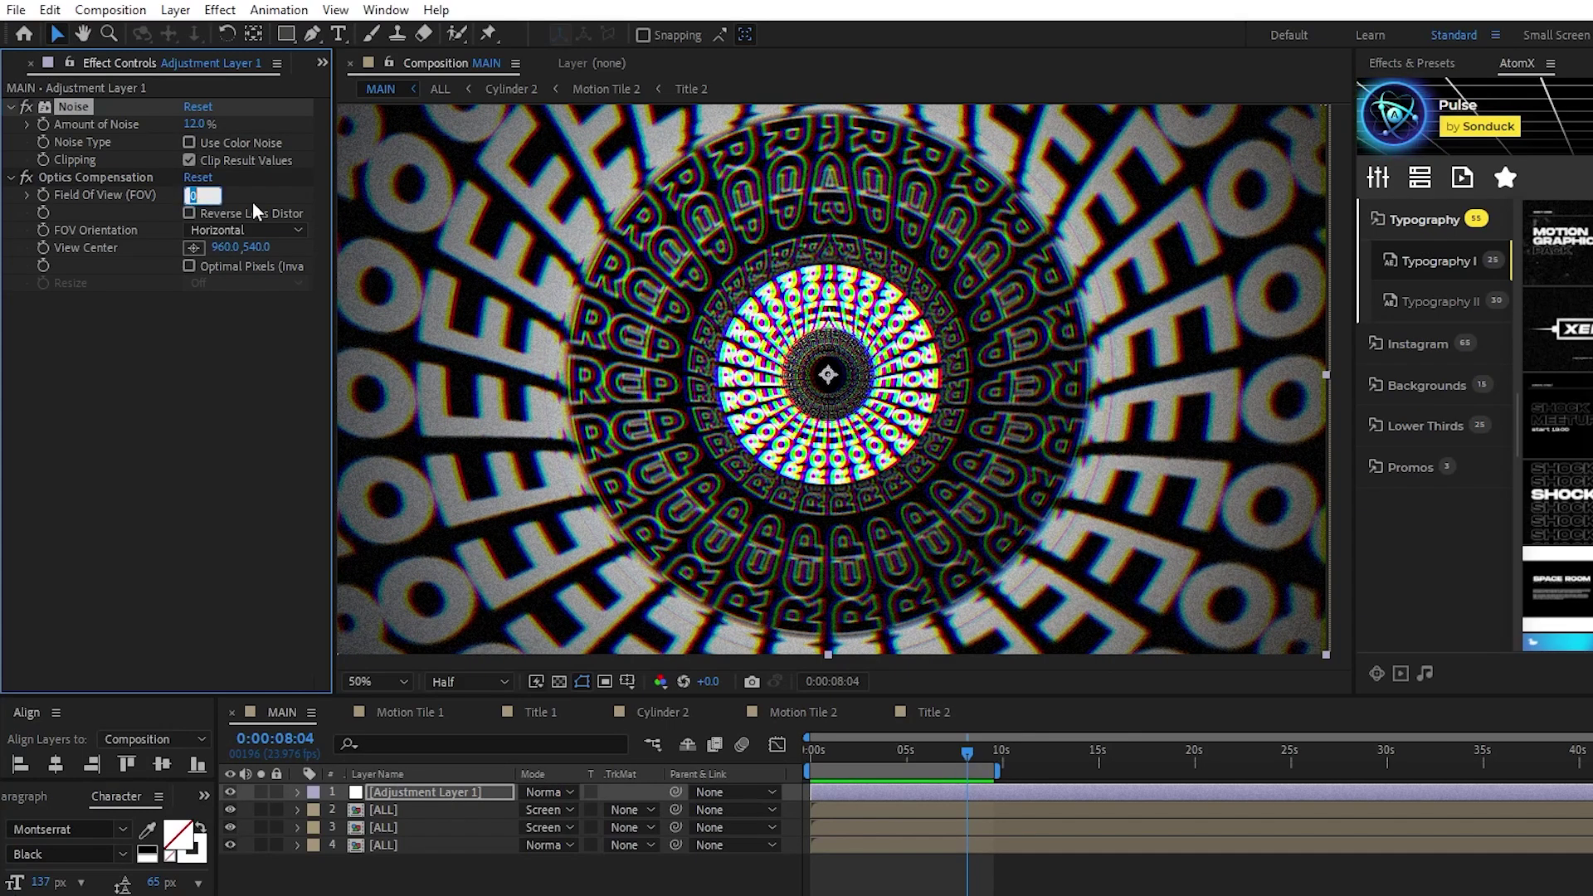
{"action": "type", "text": "70"}
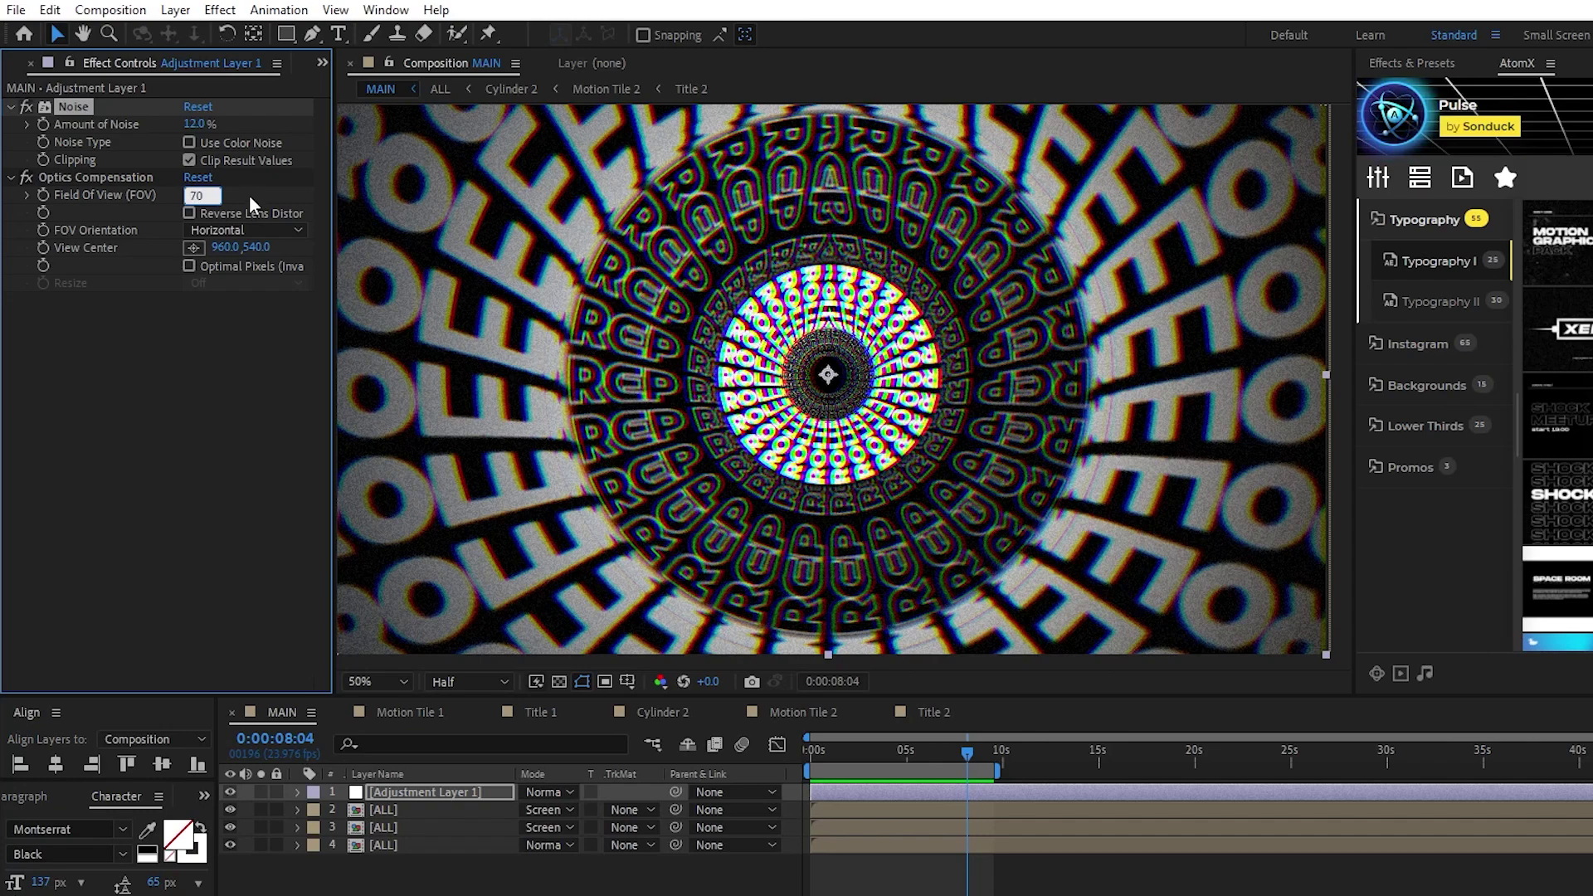
{"action": "key", "text": "Return"}
{"action": "left_click", "coordinate": [189, 213]}
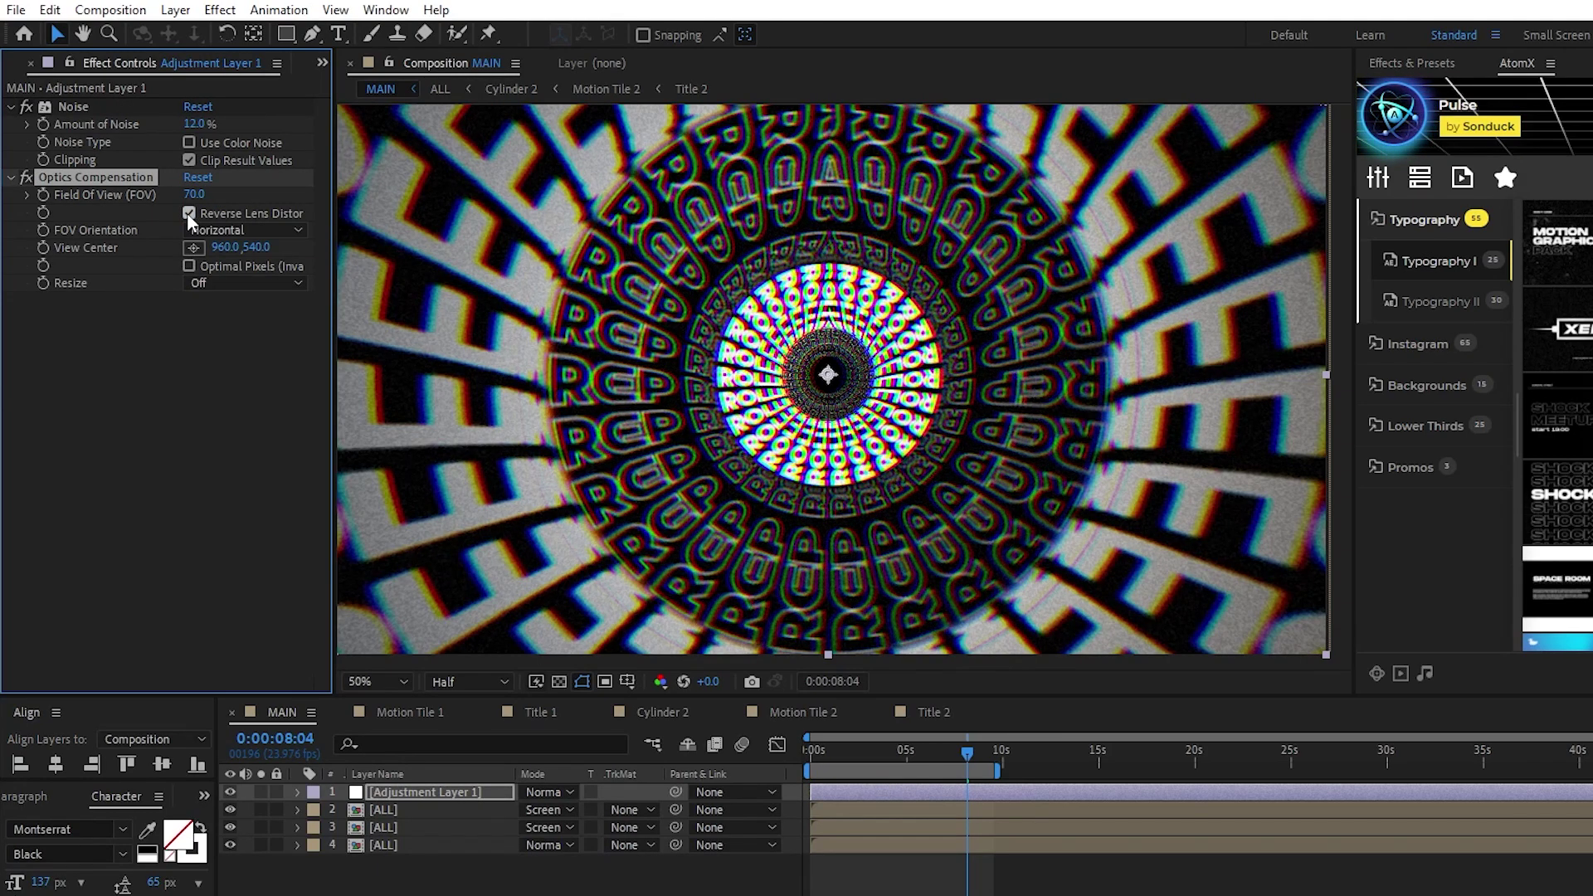